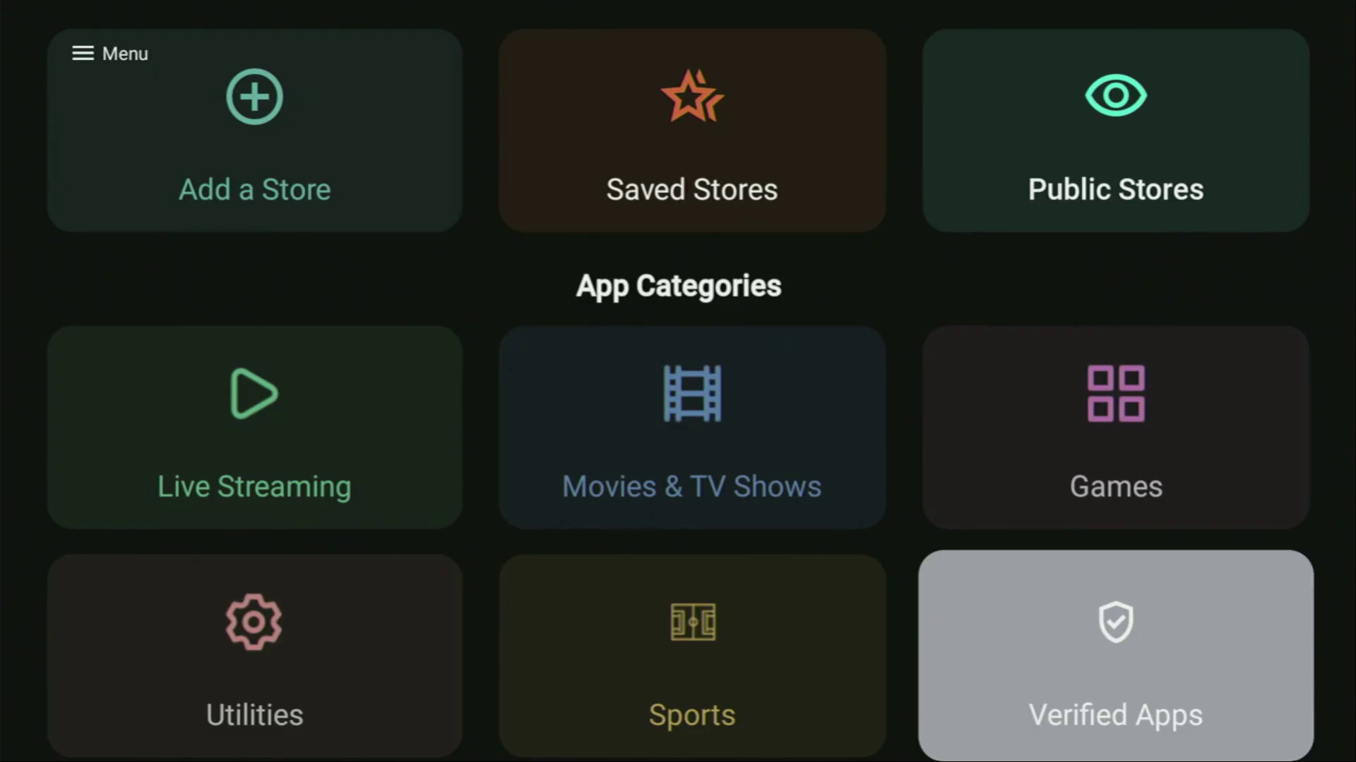
- Look over the store options and app categories on the AppLinked start screen
key("Up")
key("Left")
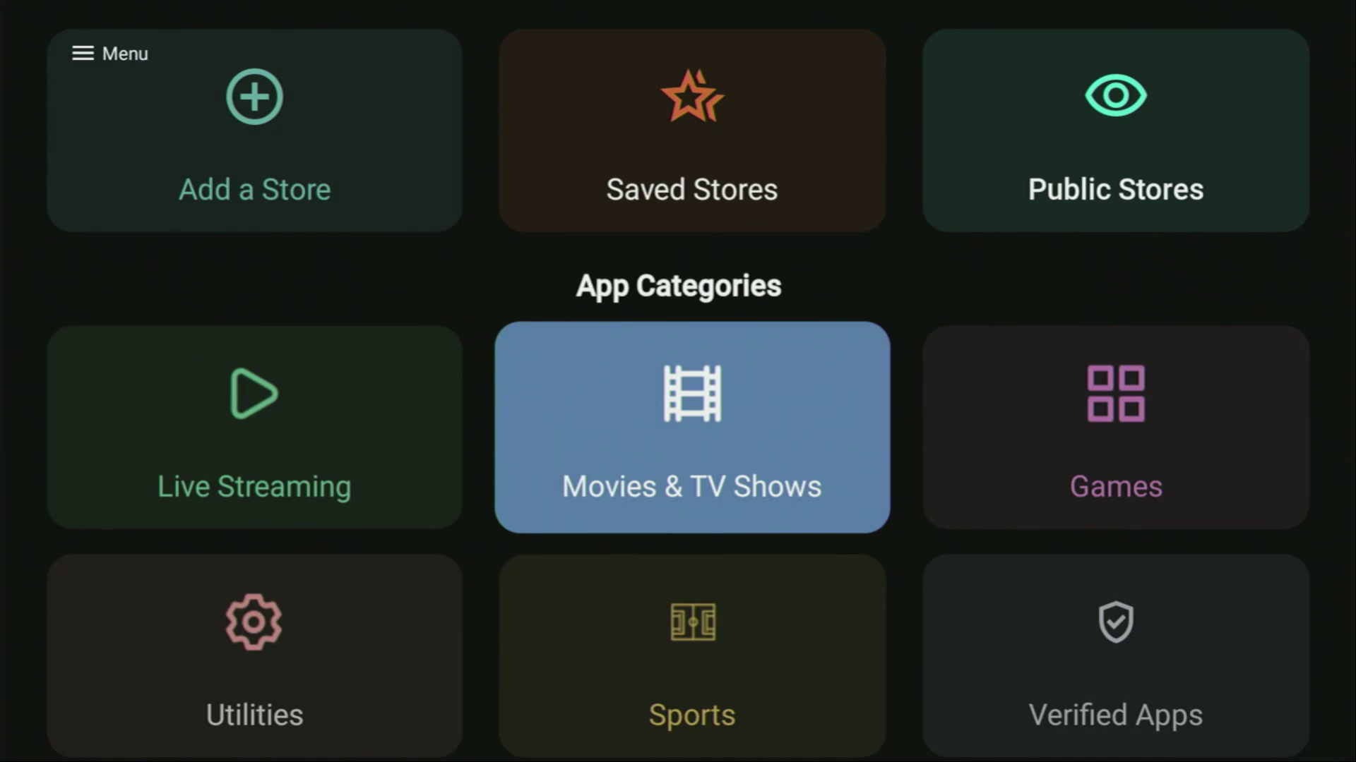
key("Right")
key("Down")
key("Left")
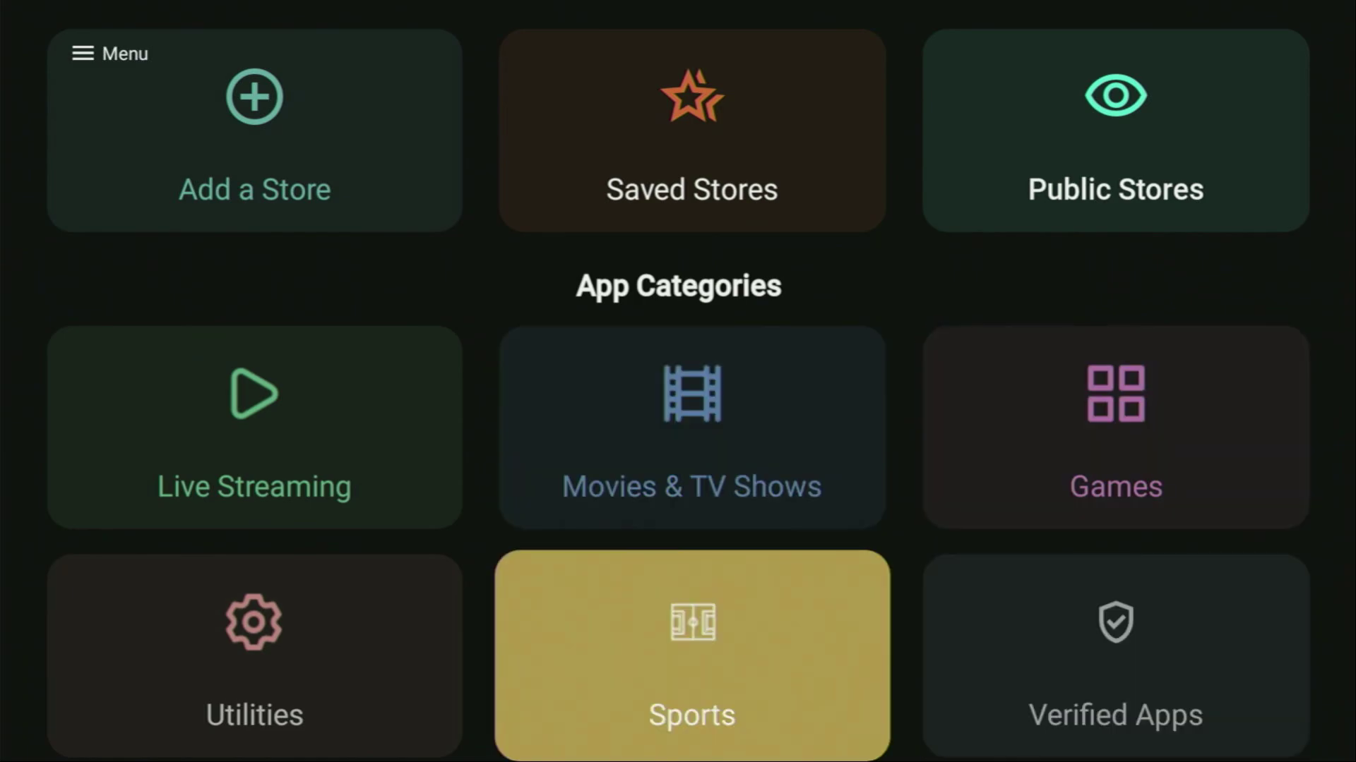
key("Left")
key("Up")
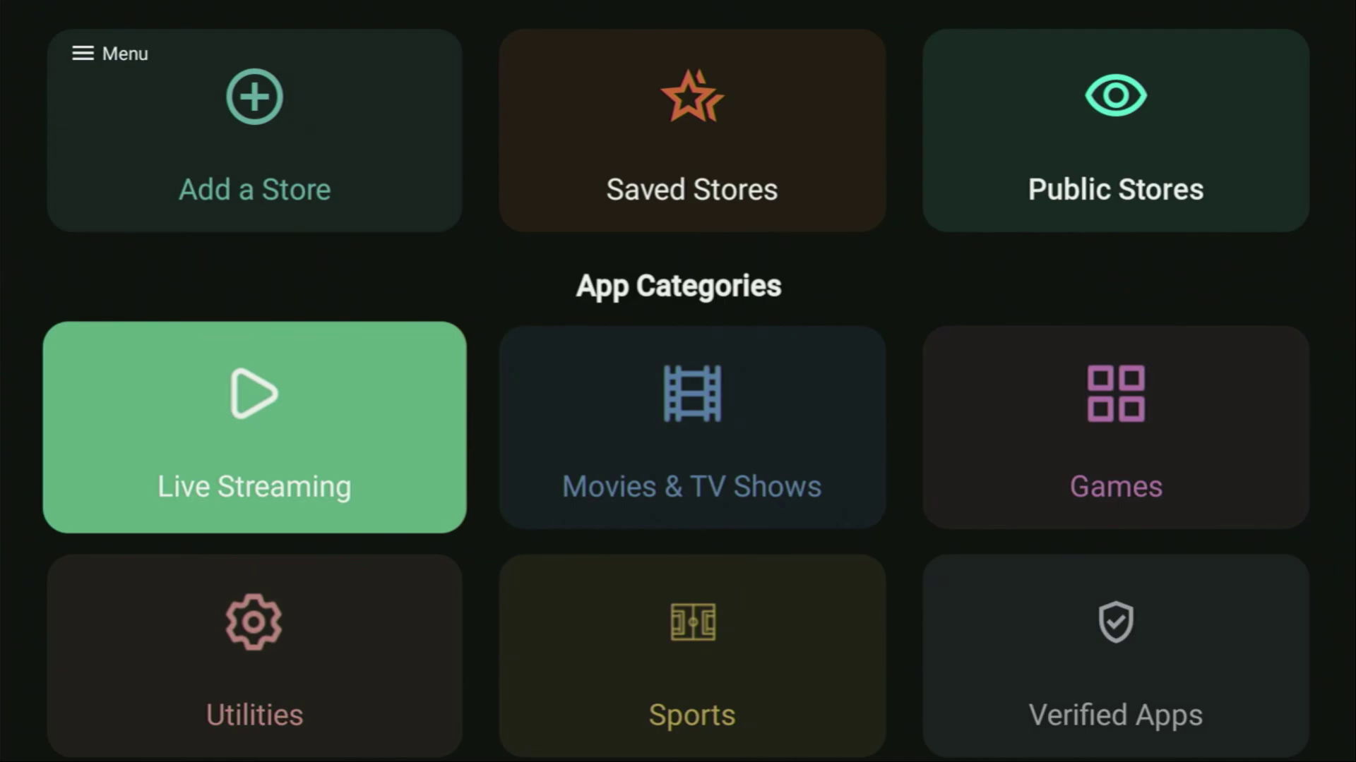
key("Up")
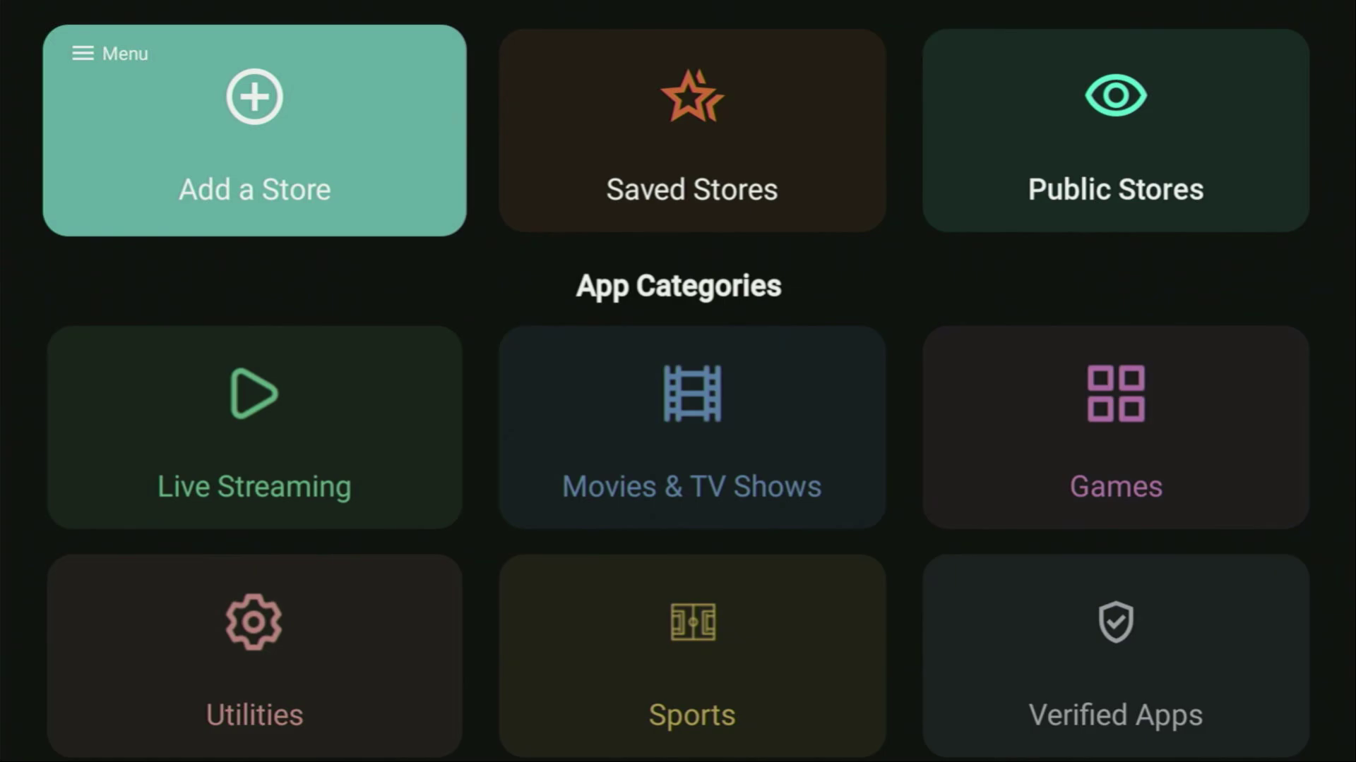
key("Right")
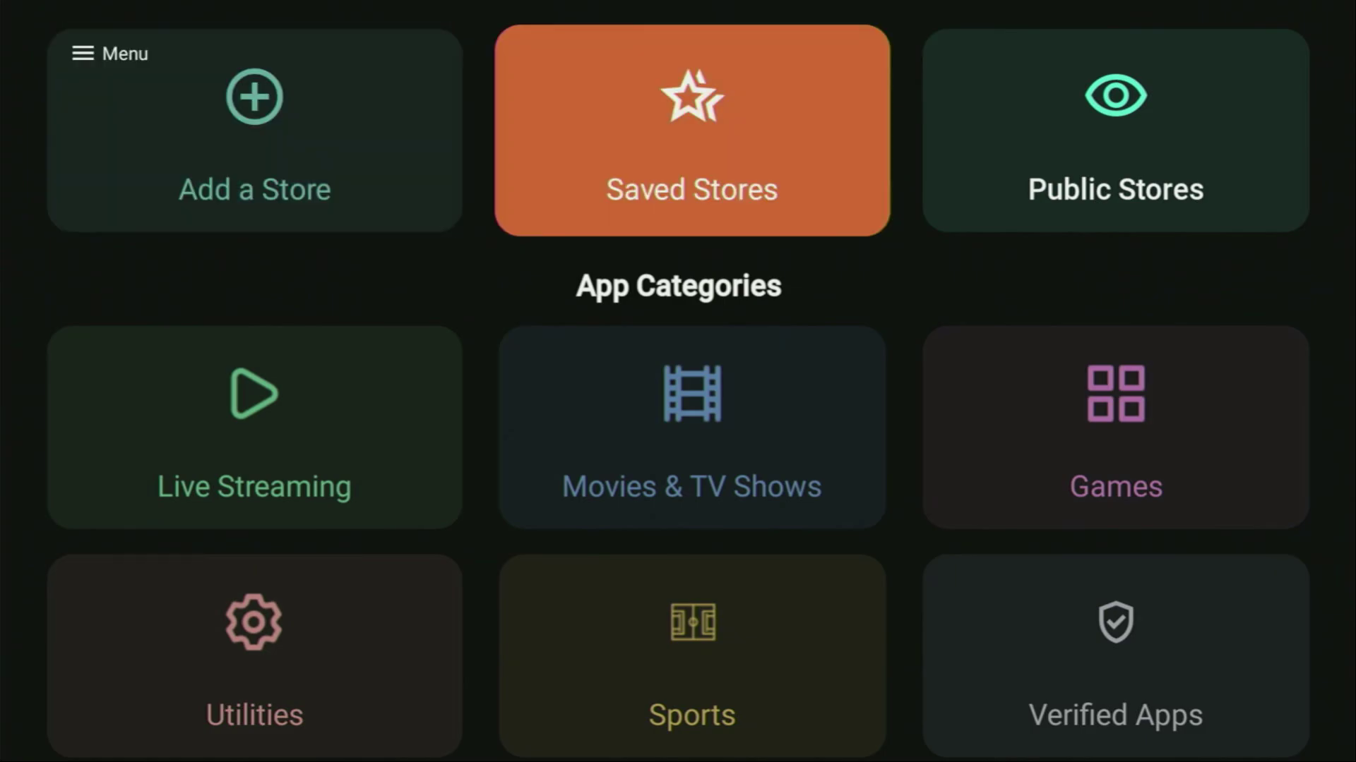
key("Up")
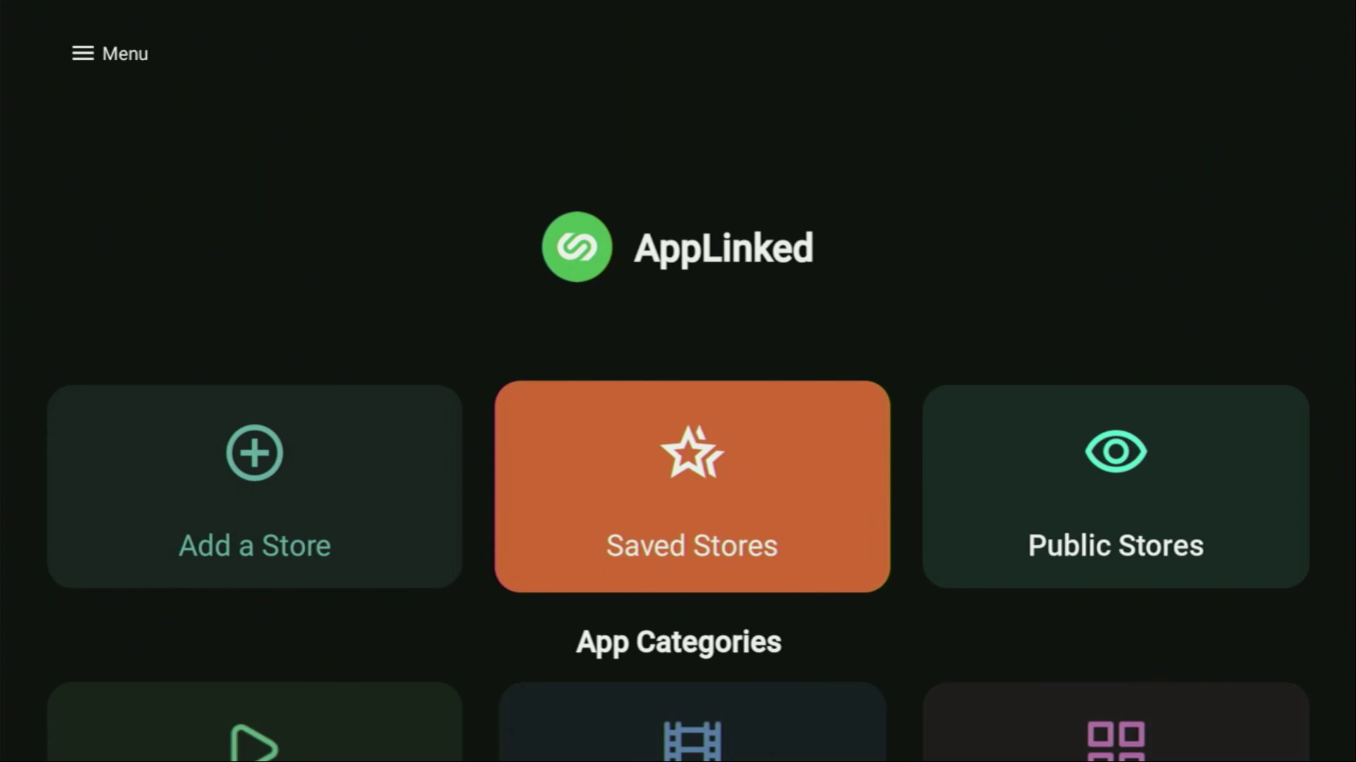
key("Down")
key("Right")
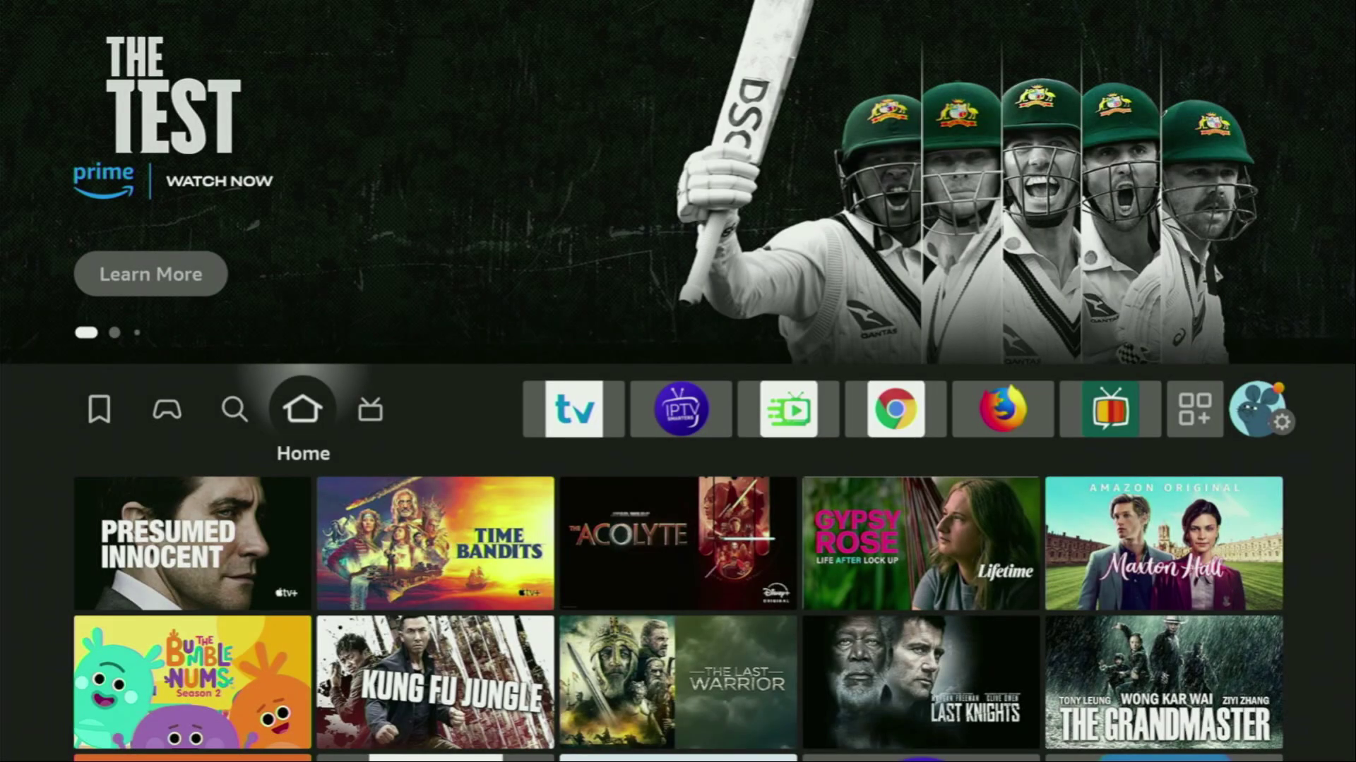
- Open the Fire TV search and enter "Do" as the start of the search term
key("Left")
key("Down")
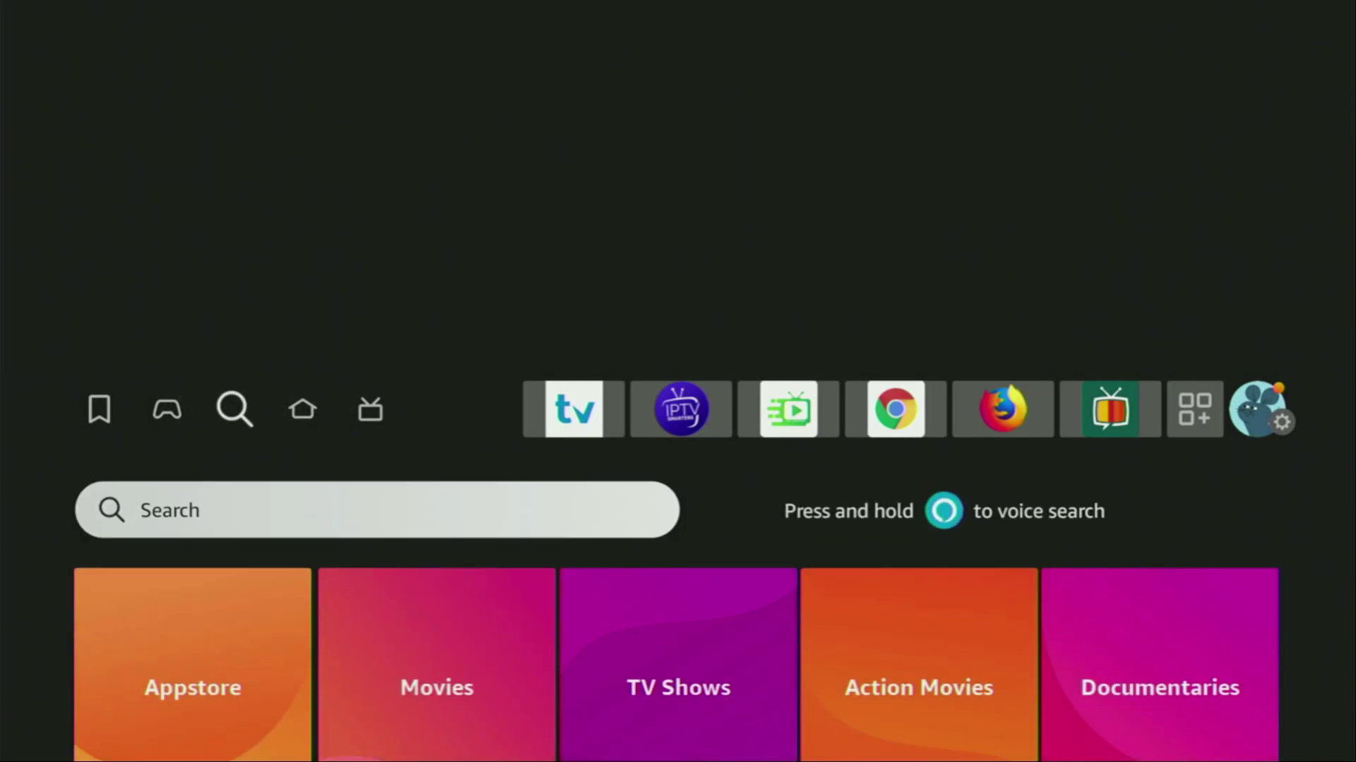
key("Return")
key("Right")
key("Right")
key("Right")
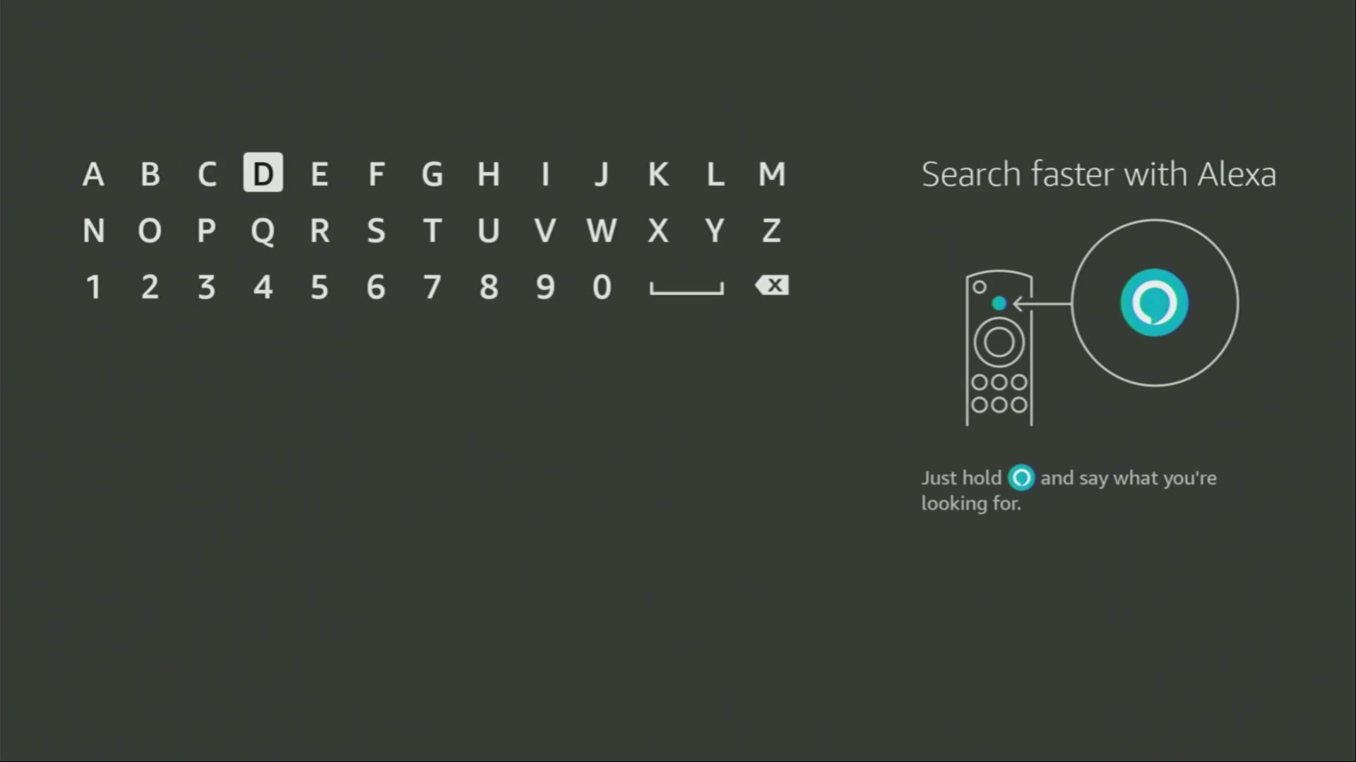
key("Return")
key("Down")
key("Left")
key("Left")
key("Return")
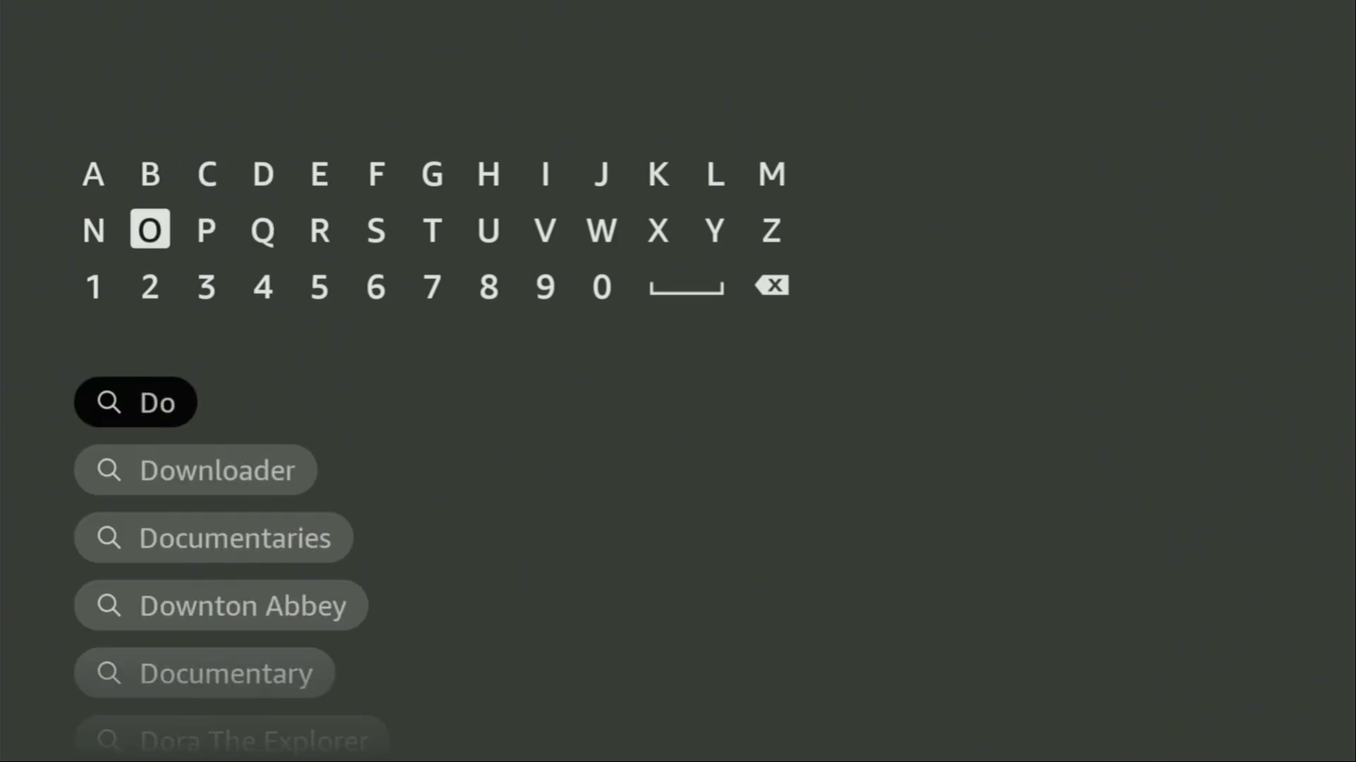
- Extend the search term to "Dow" and choose the Downloader suggestion
key("Right")
key("Right")
key("Right")
key("Right")
key("Right")
key("Right")
key("Right")
key("Right")
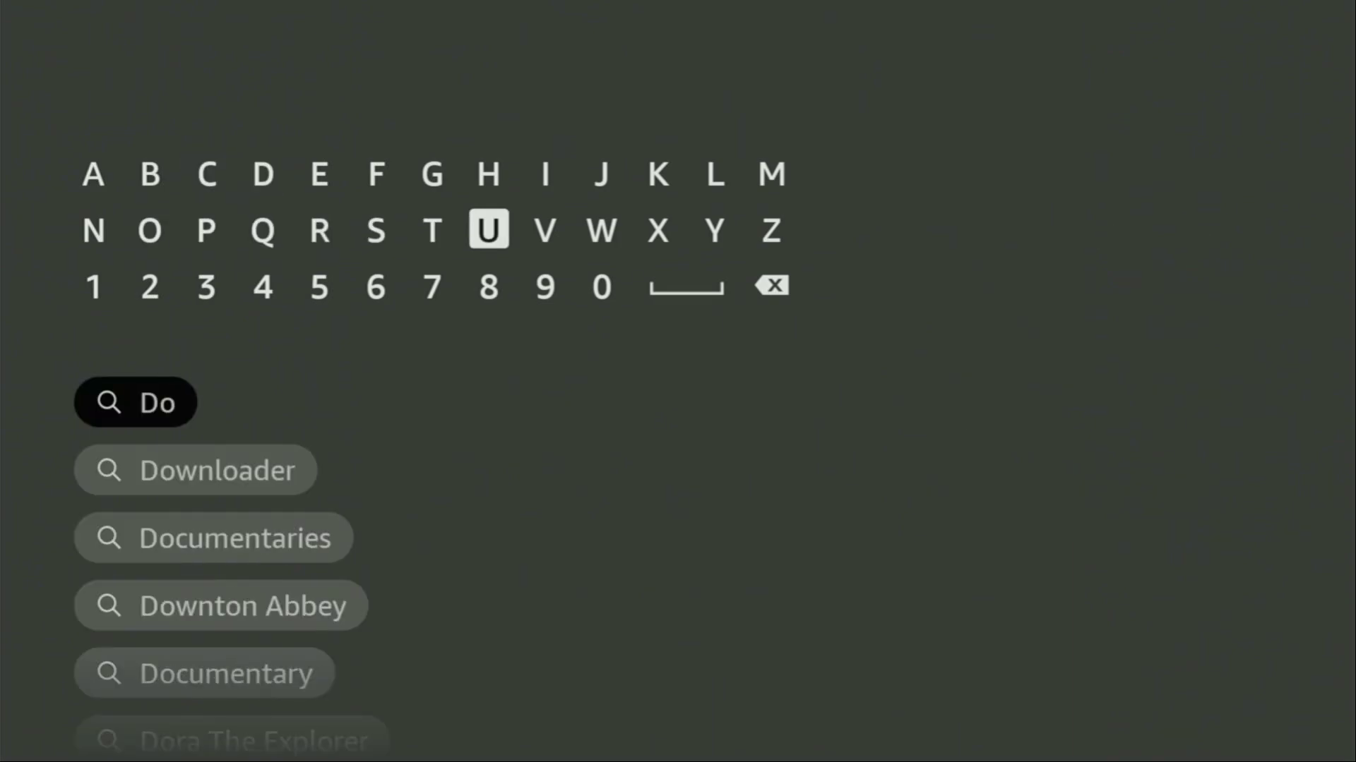
key("Return")
key("Down")
key("Down")
key("Down")
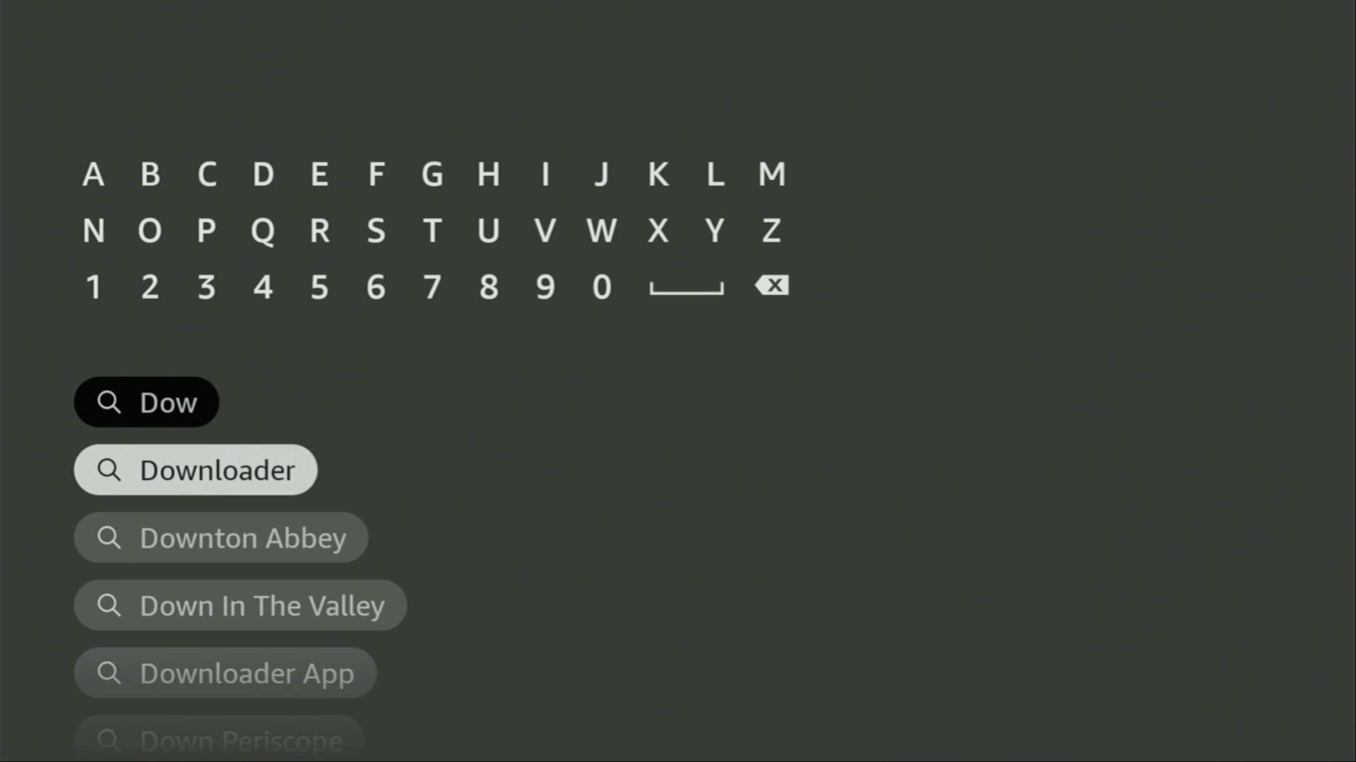
key("Return")
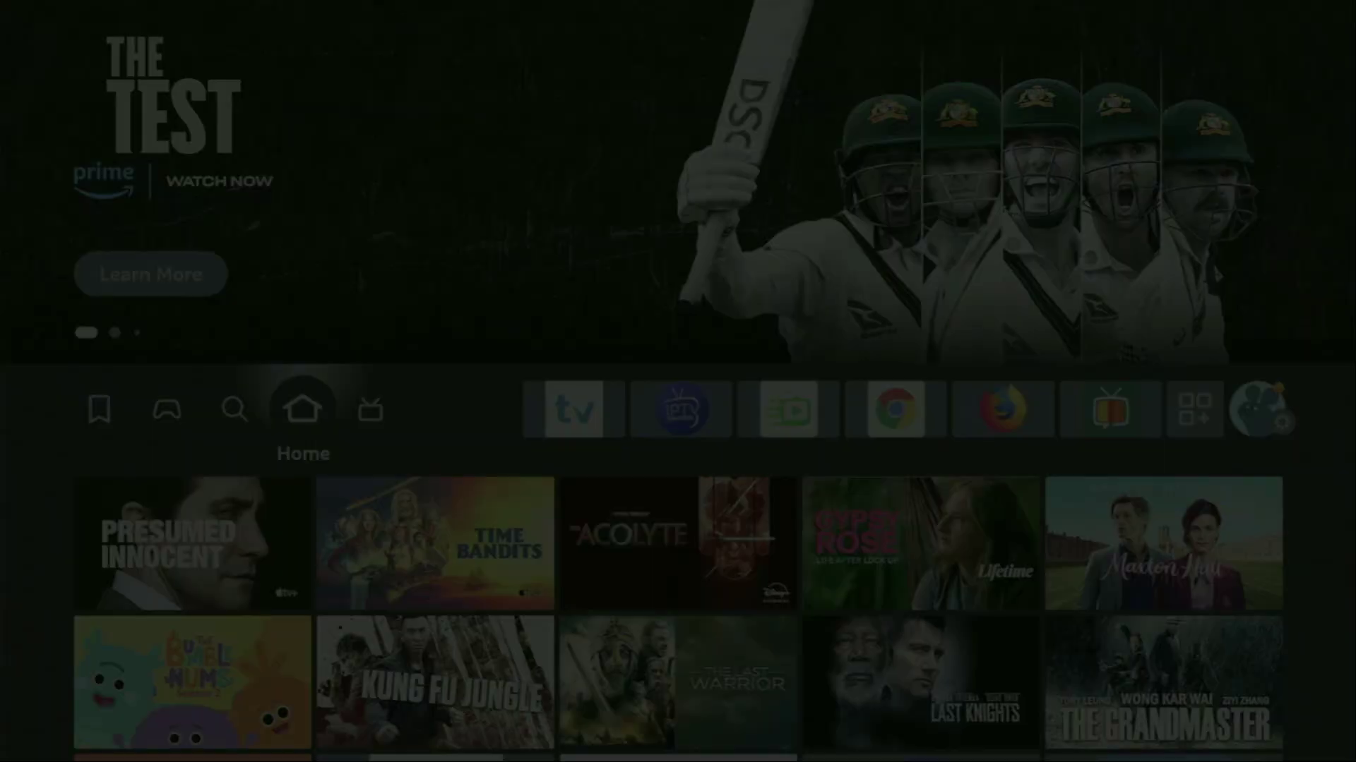
- Open the My Fire TV section of the device settings from the home screen
key("Right")
key("Right")
key("Right")
key("Right")
key("Right")
key("Right")
key("Right")
key("Right")
key("Right")
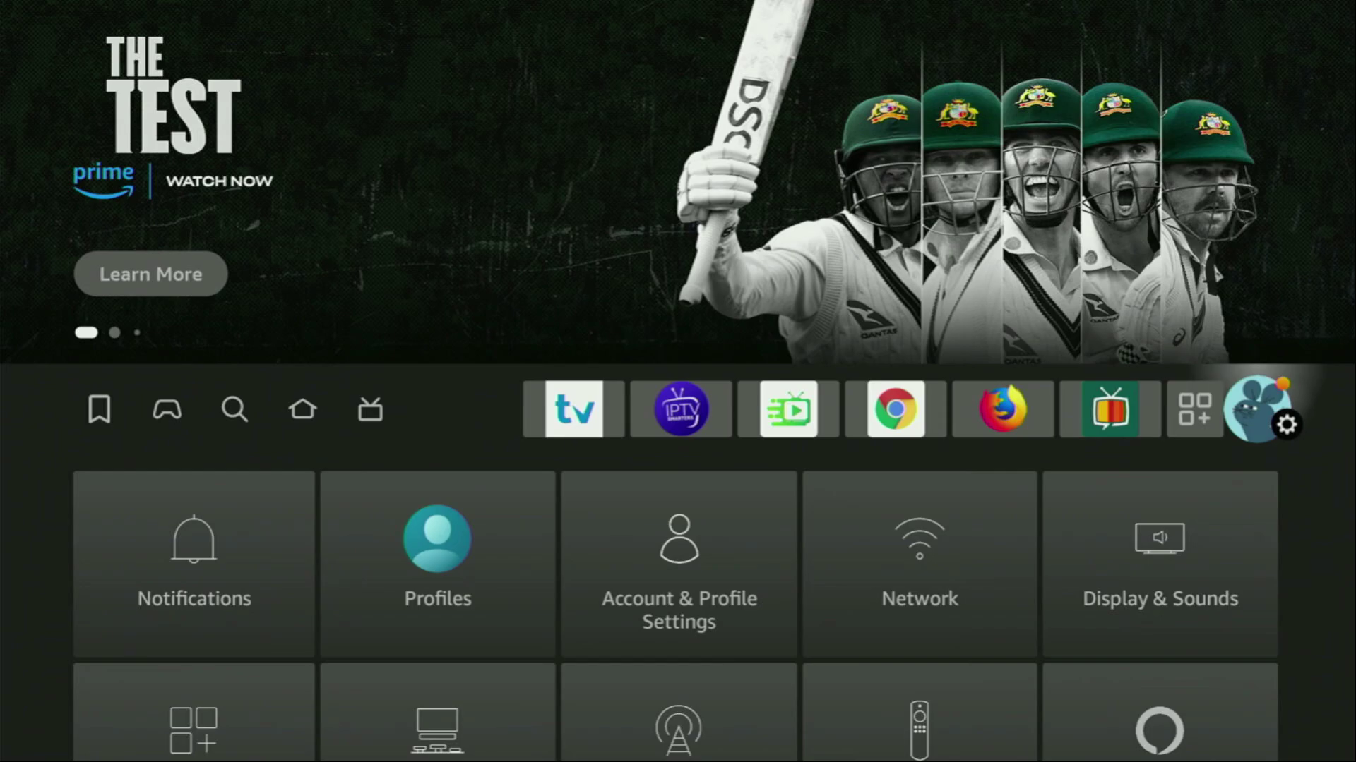
key("Down")
key("Down")
key("Down")
key("Right")
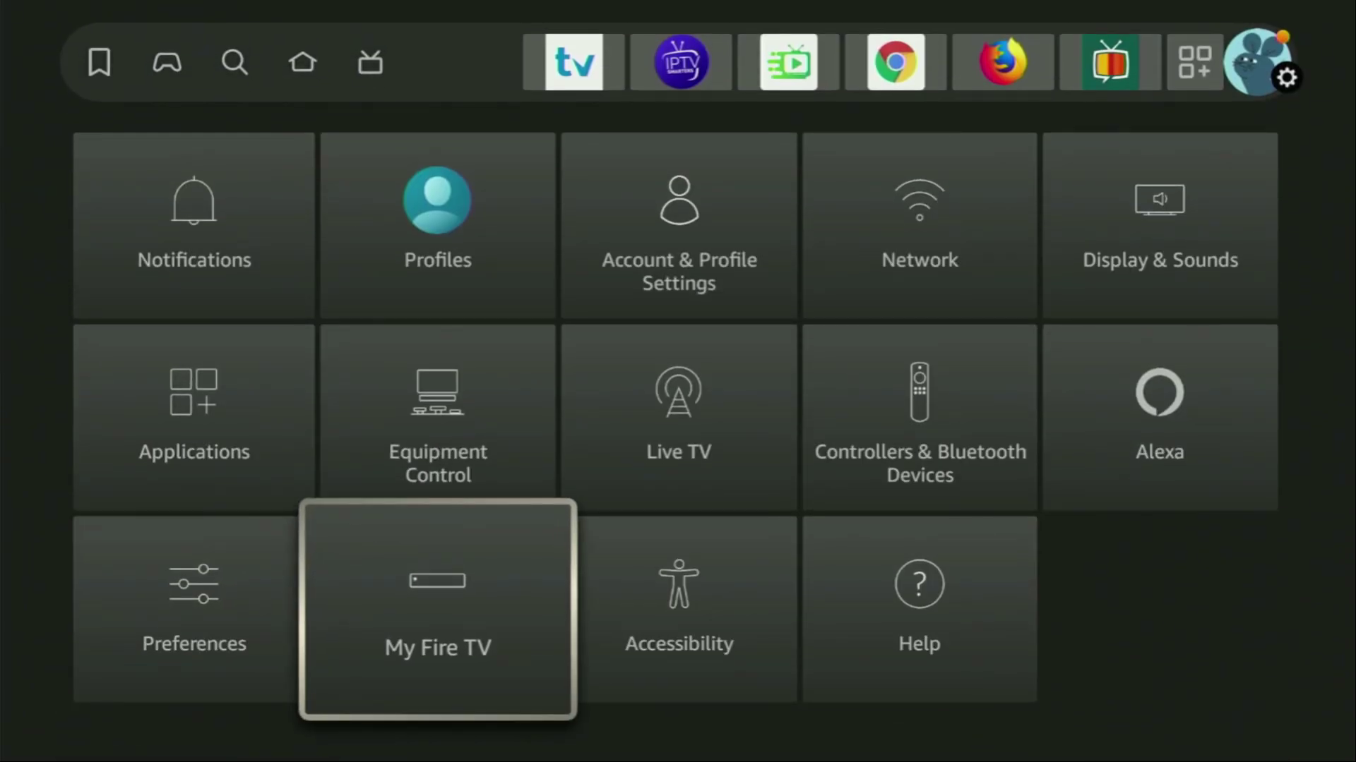
key("Return")
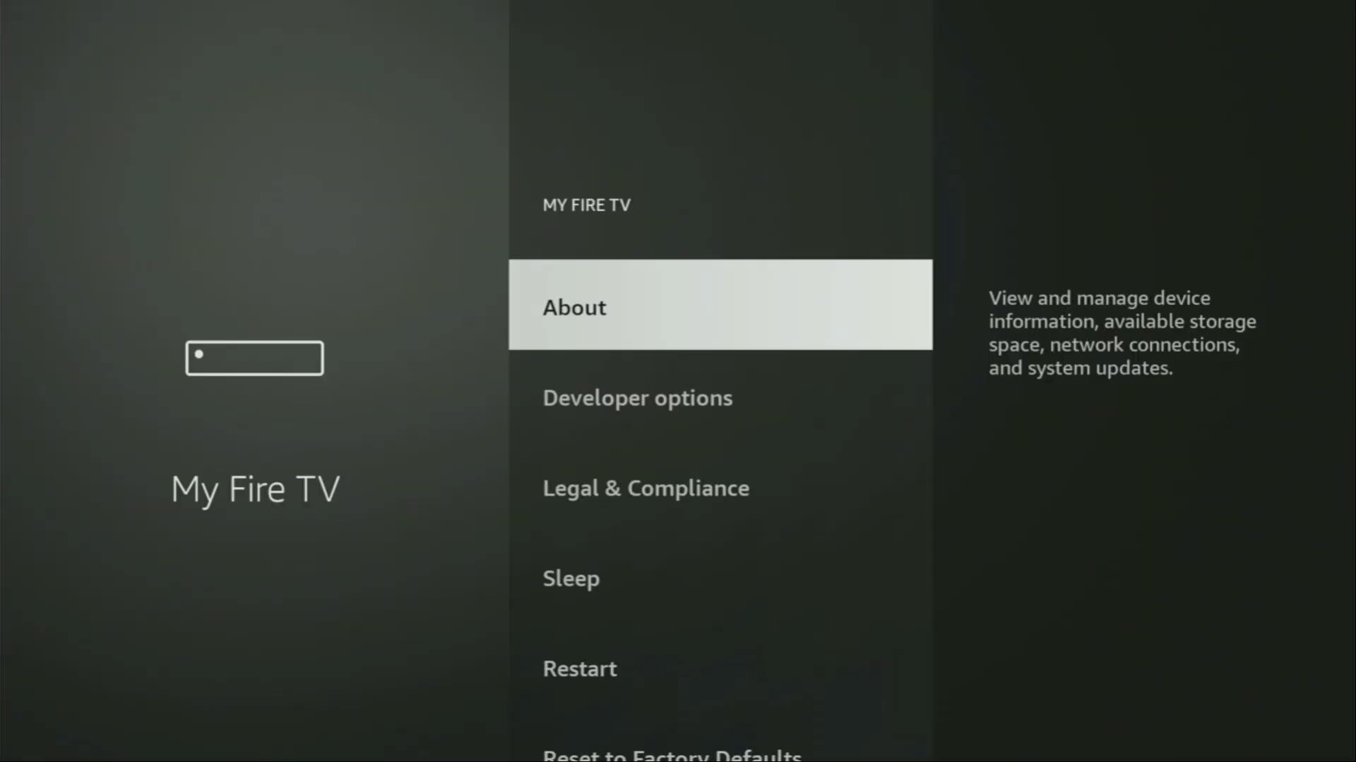
- Open the About page and select the Fire TV Stick 4K Max entry repeatedly to unlock developer options
key("Down")
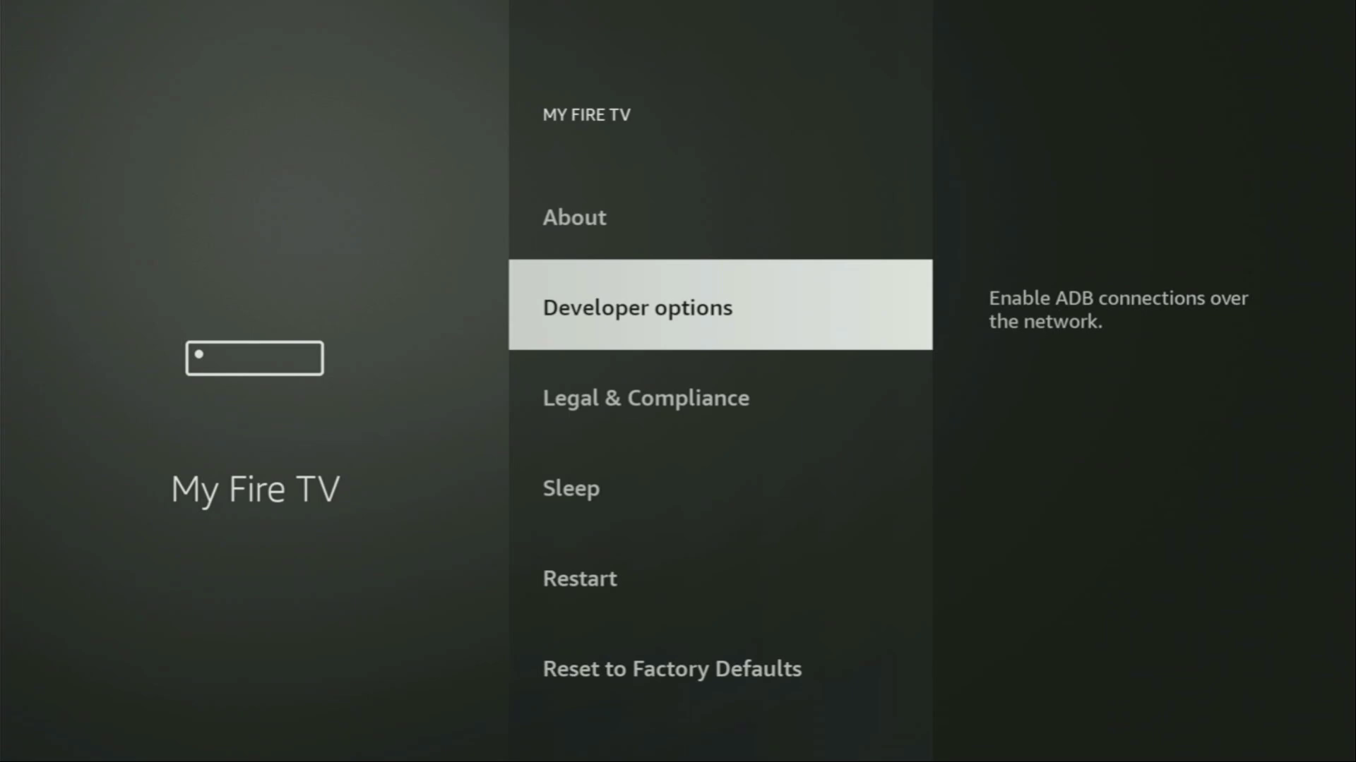
key("Up")
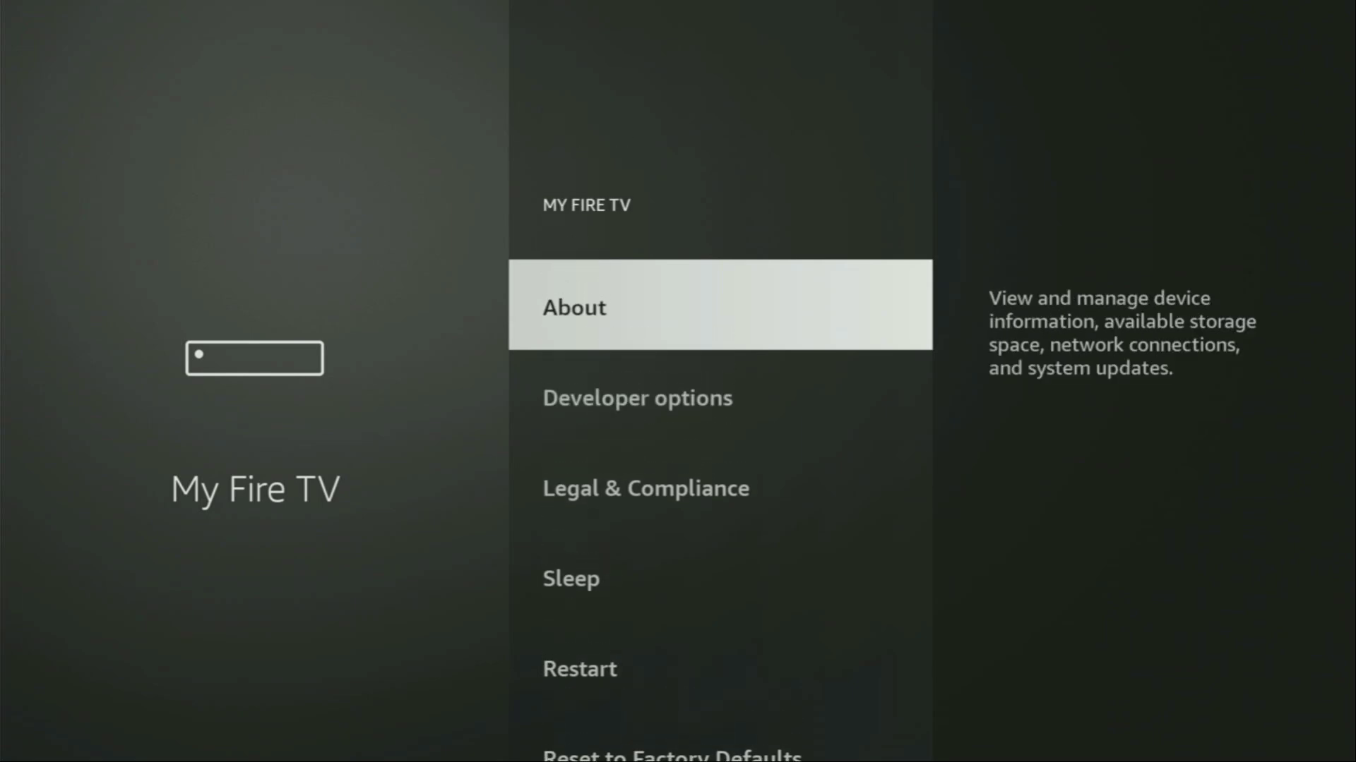
key("Return")
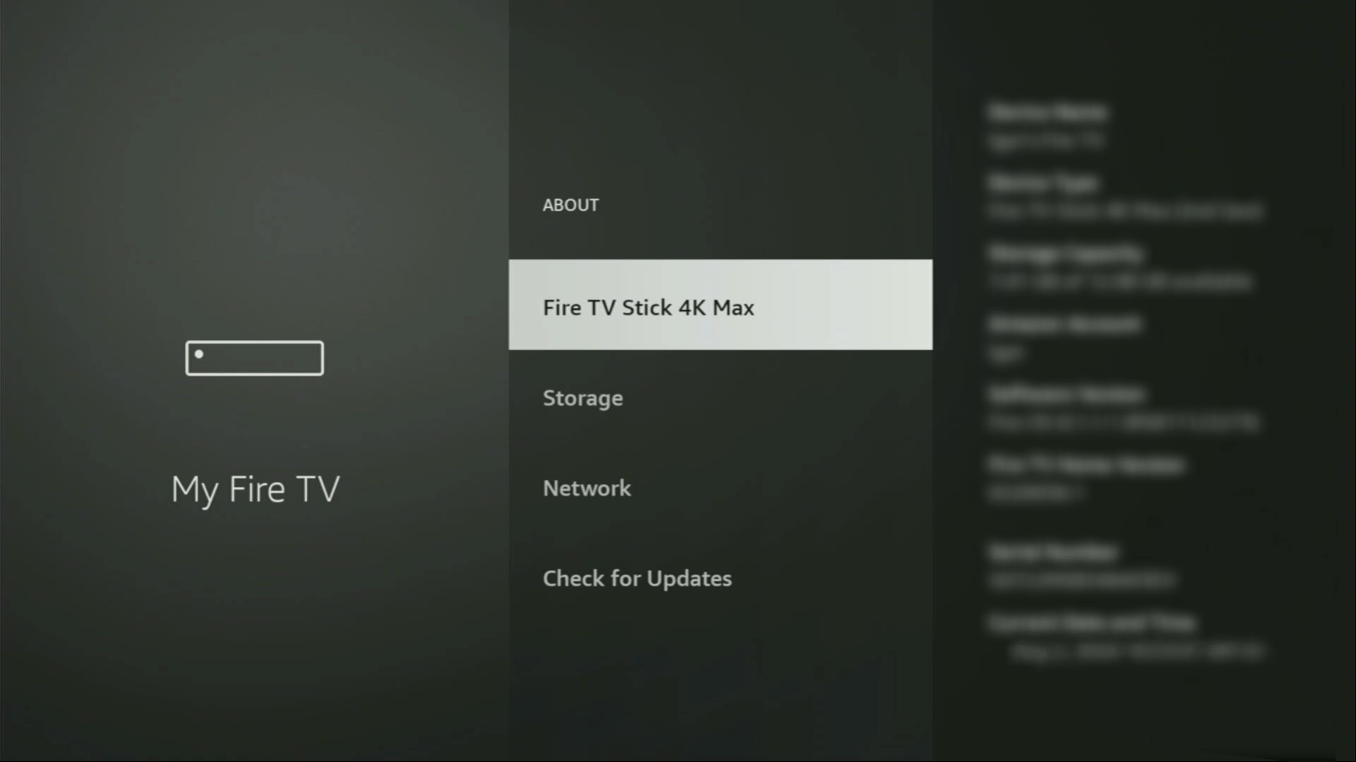
key("Return")
key("Return")
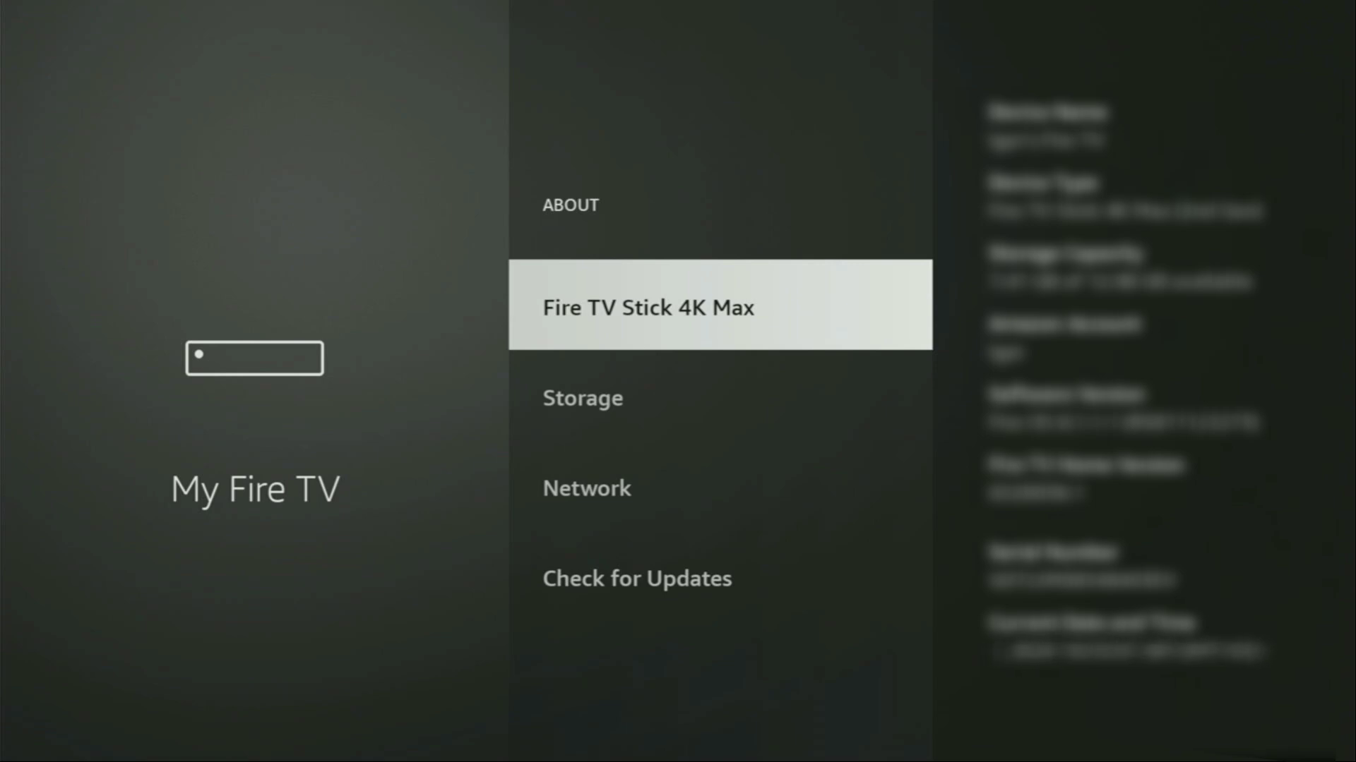
- Go back to My Fire TV, open Developer options and turn ADB debugging on
key("Escape")
key("Down")
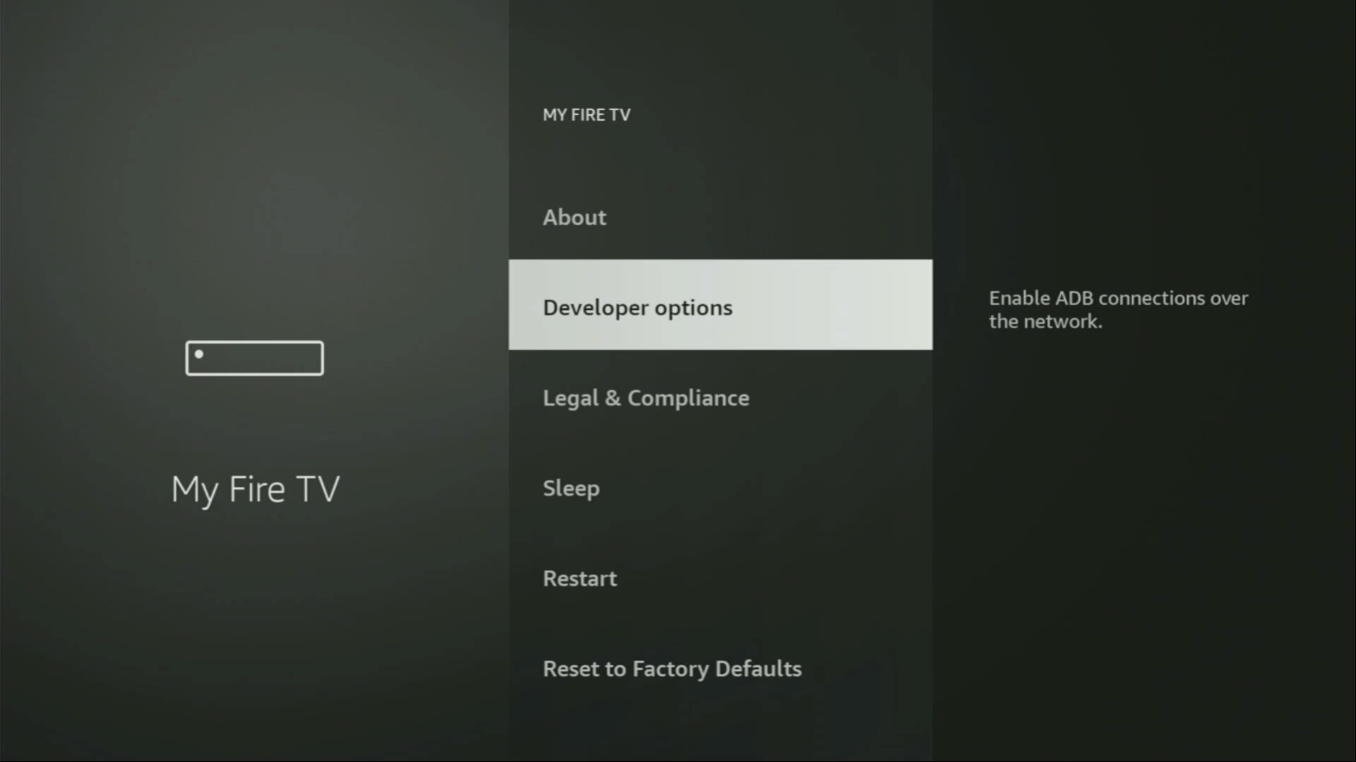
key("Return")
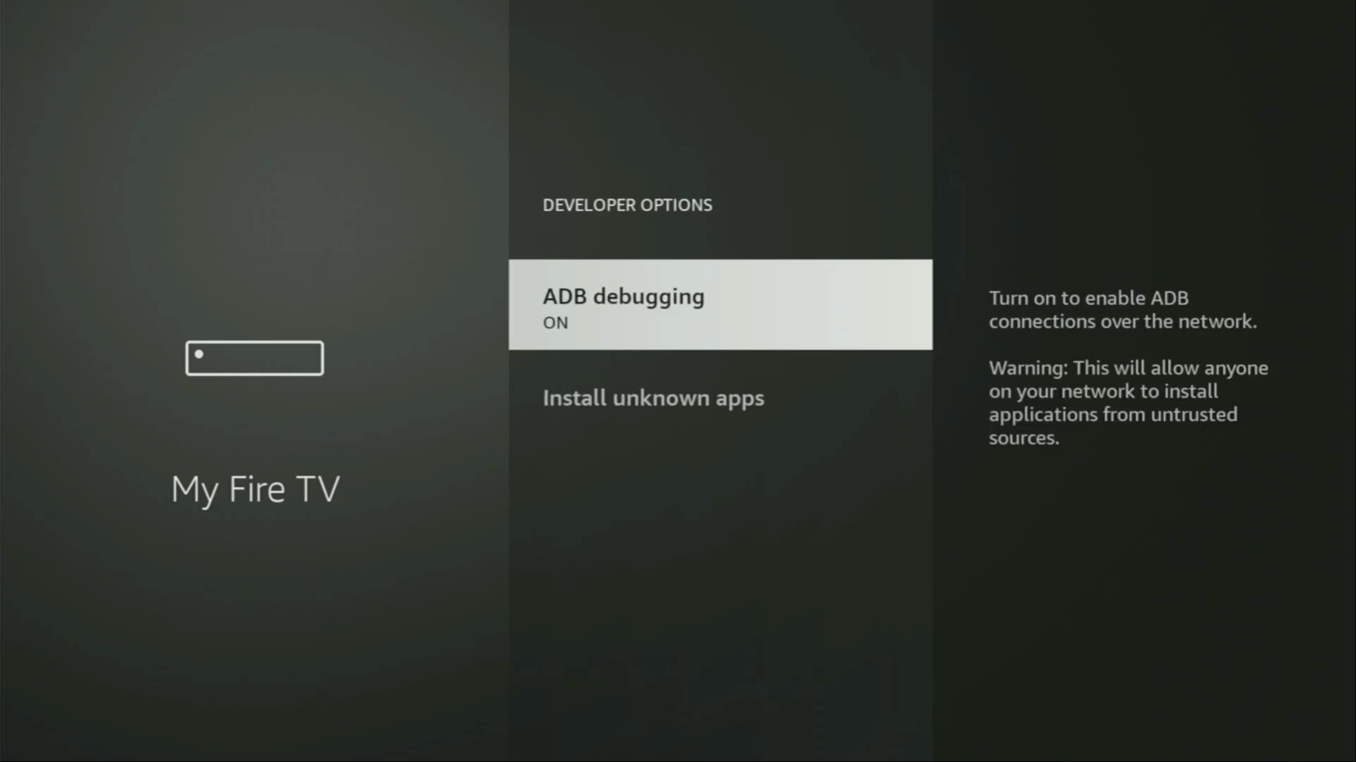
key("Return")
key("Return")
- Allow Downloader to install unknown apps by setting it to ON
key("Down")
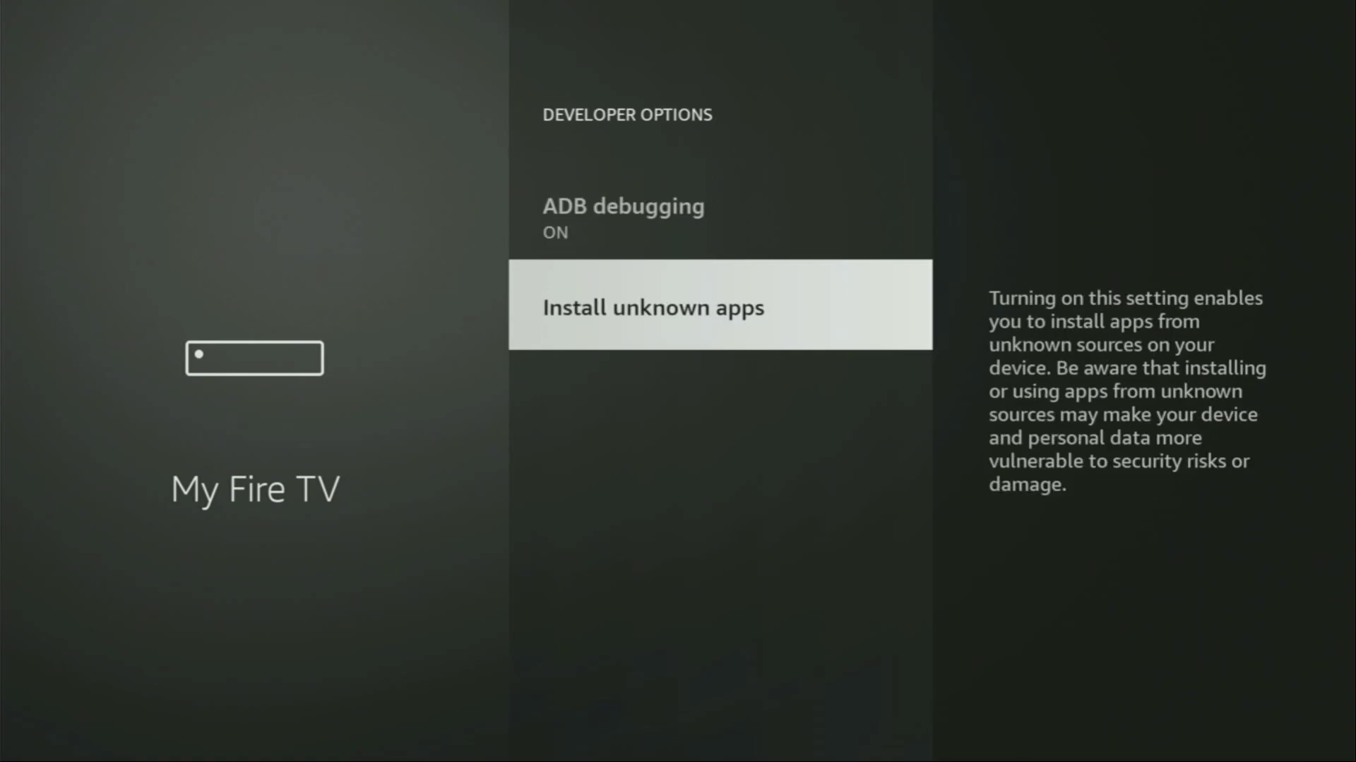
key("Return")
key("Down")
key("Down")
key("Down")
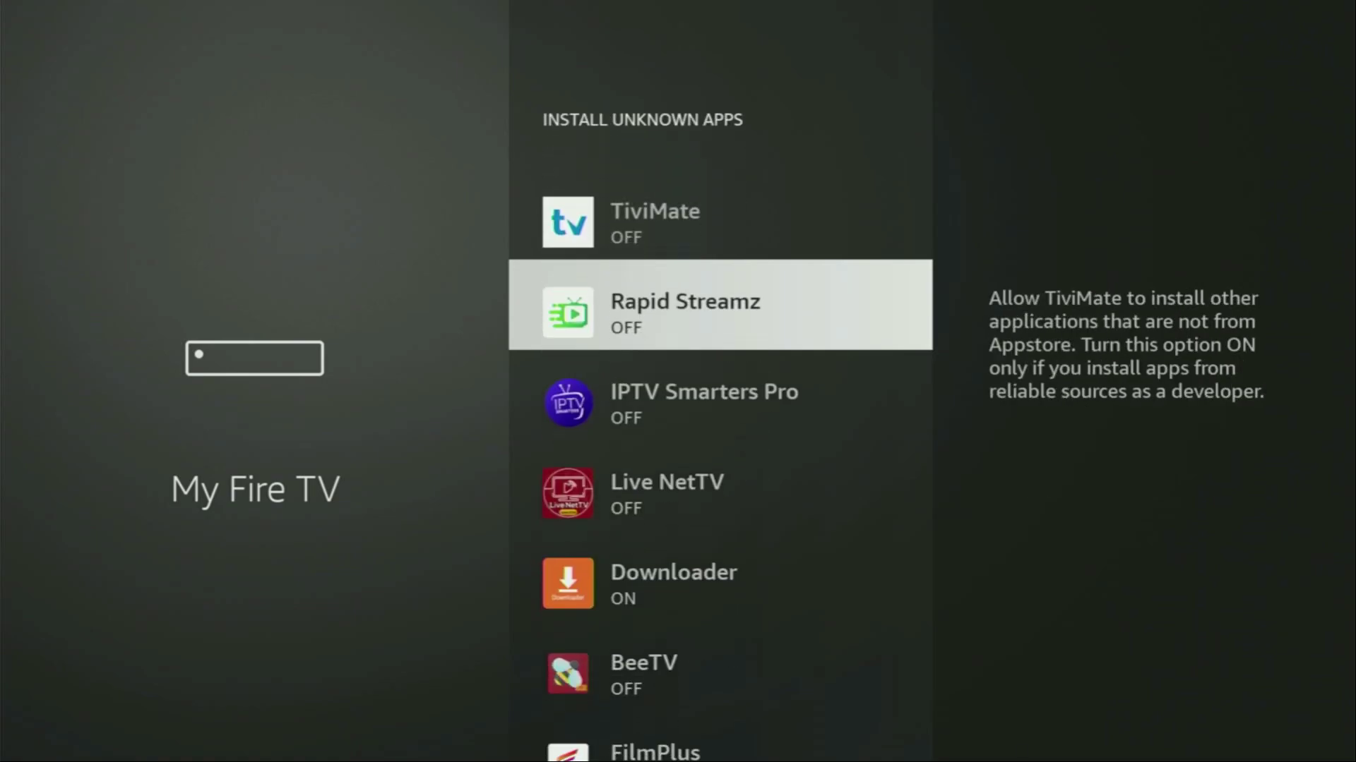
key("Down")
key("Return")
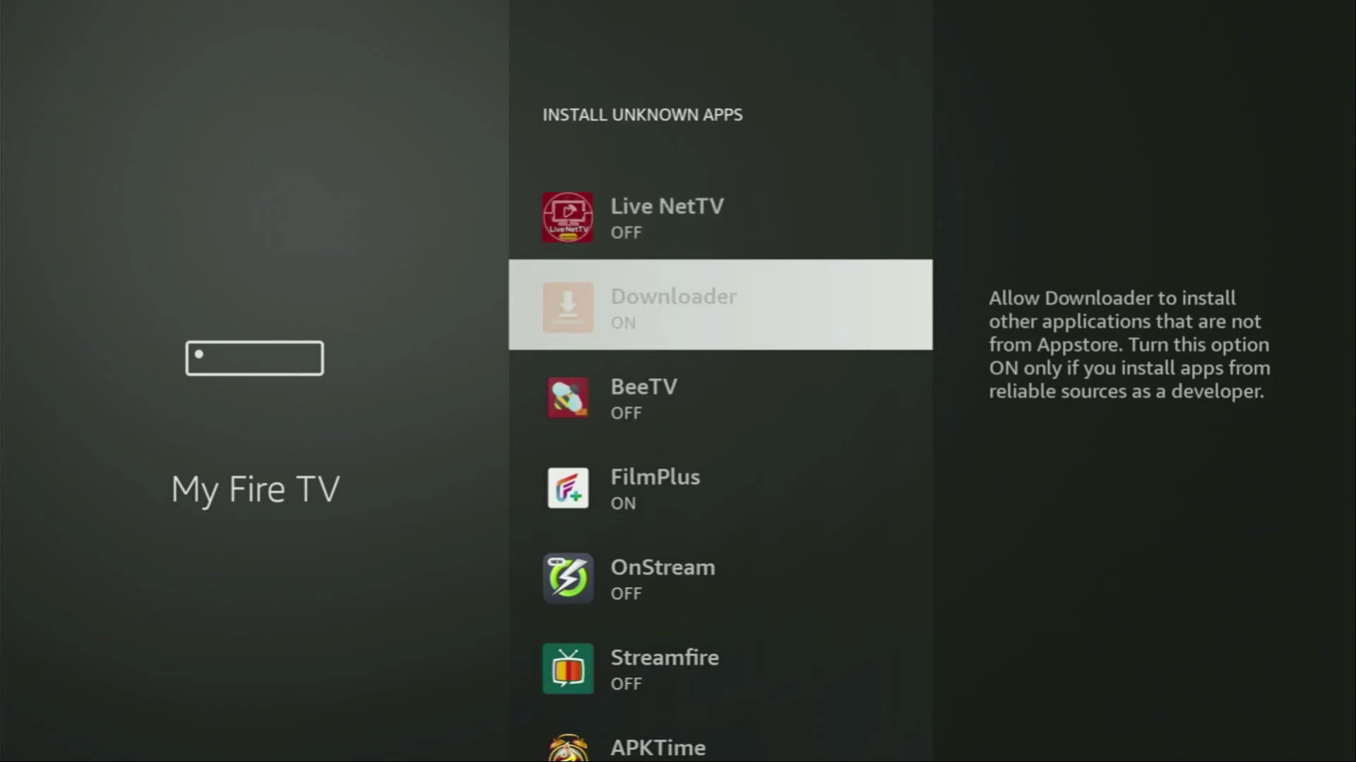
key("Return")
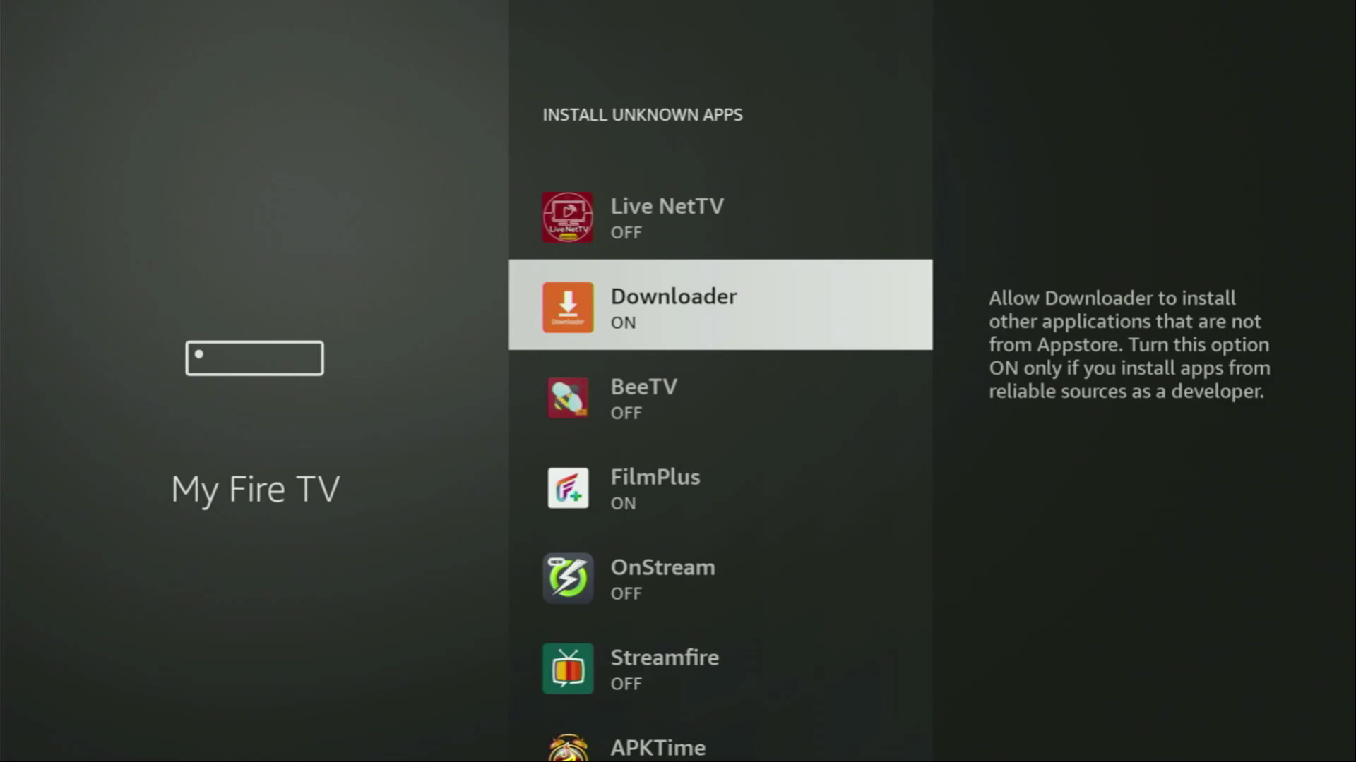
- Return to the Fire TV home screen and open the full list of apps and channels
key("Home")
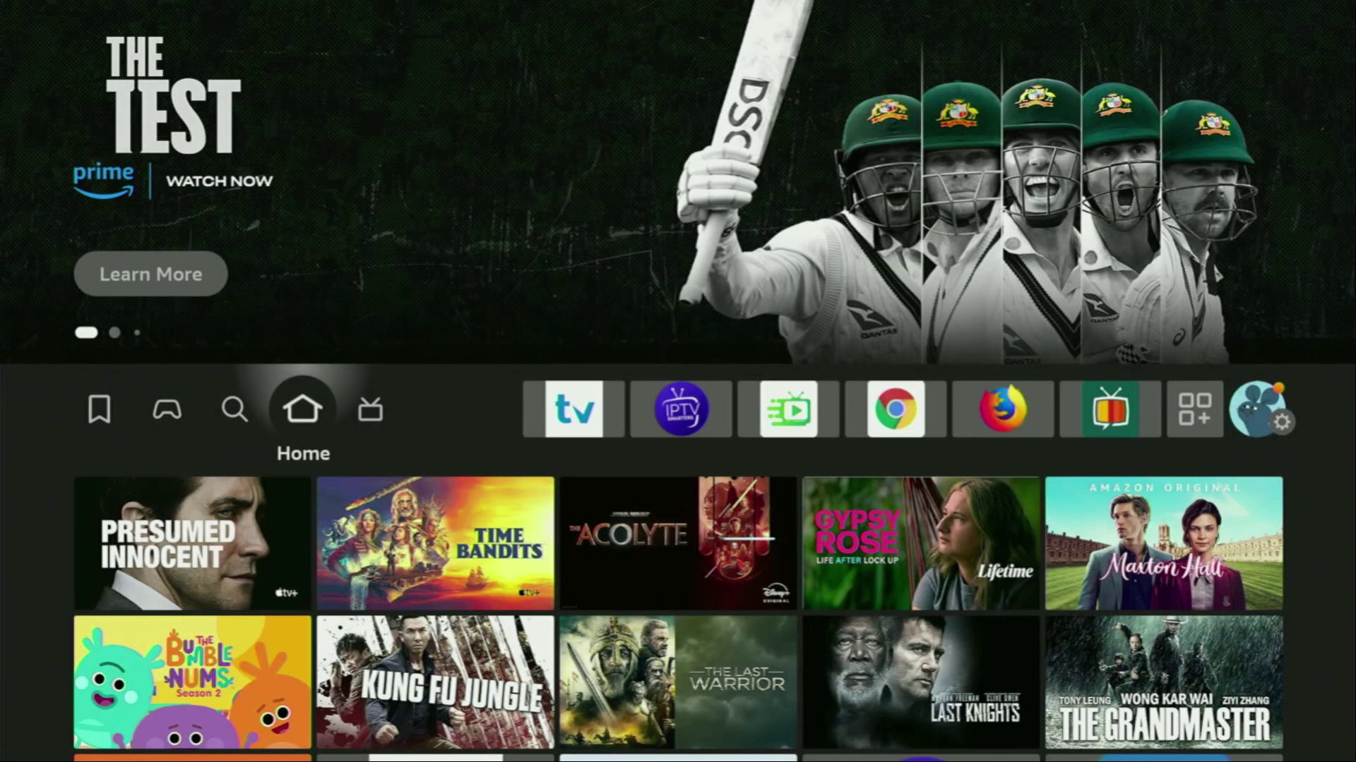
key("Right")
key("Right")
key("Right")
key("Right")
key("Right")
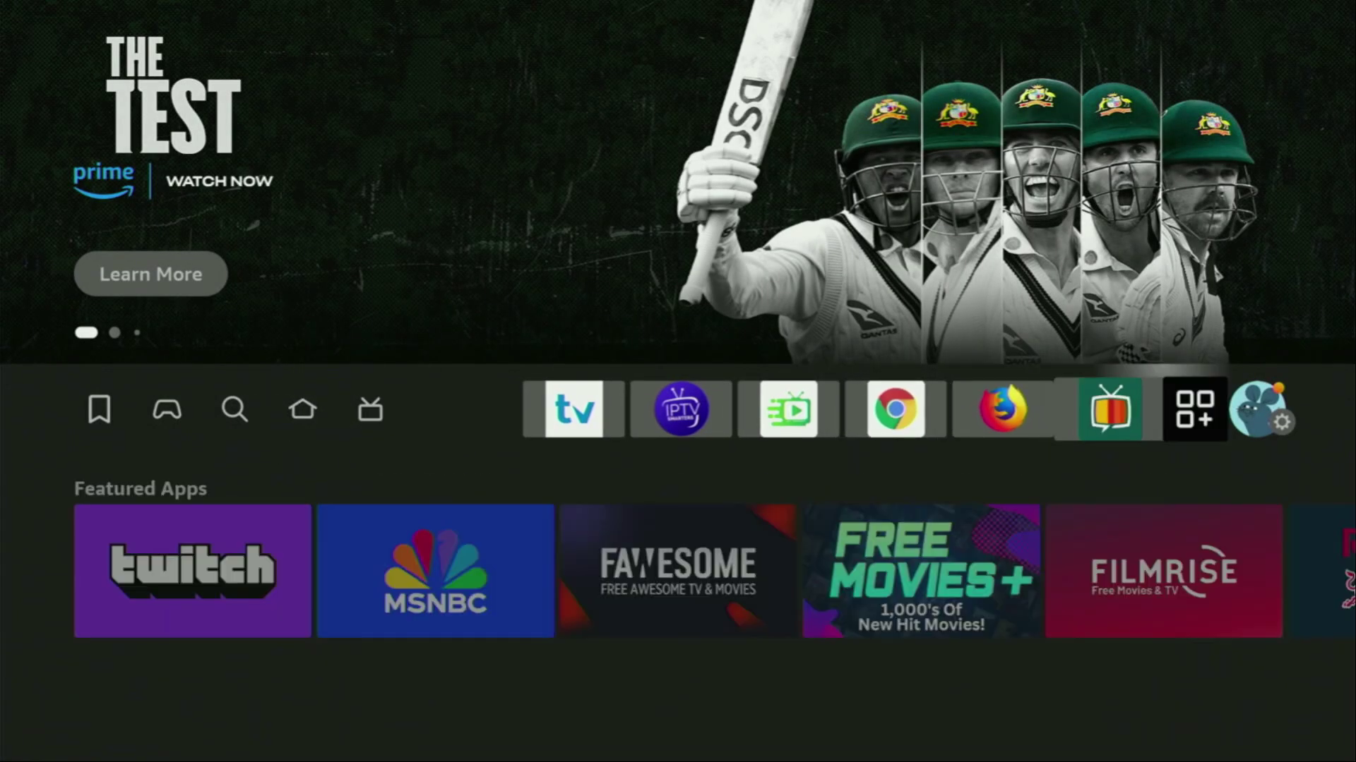
key("Return")
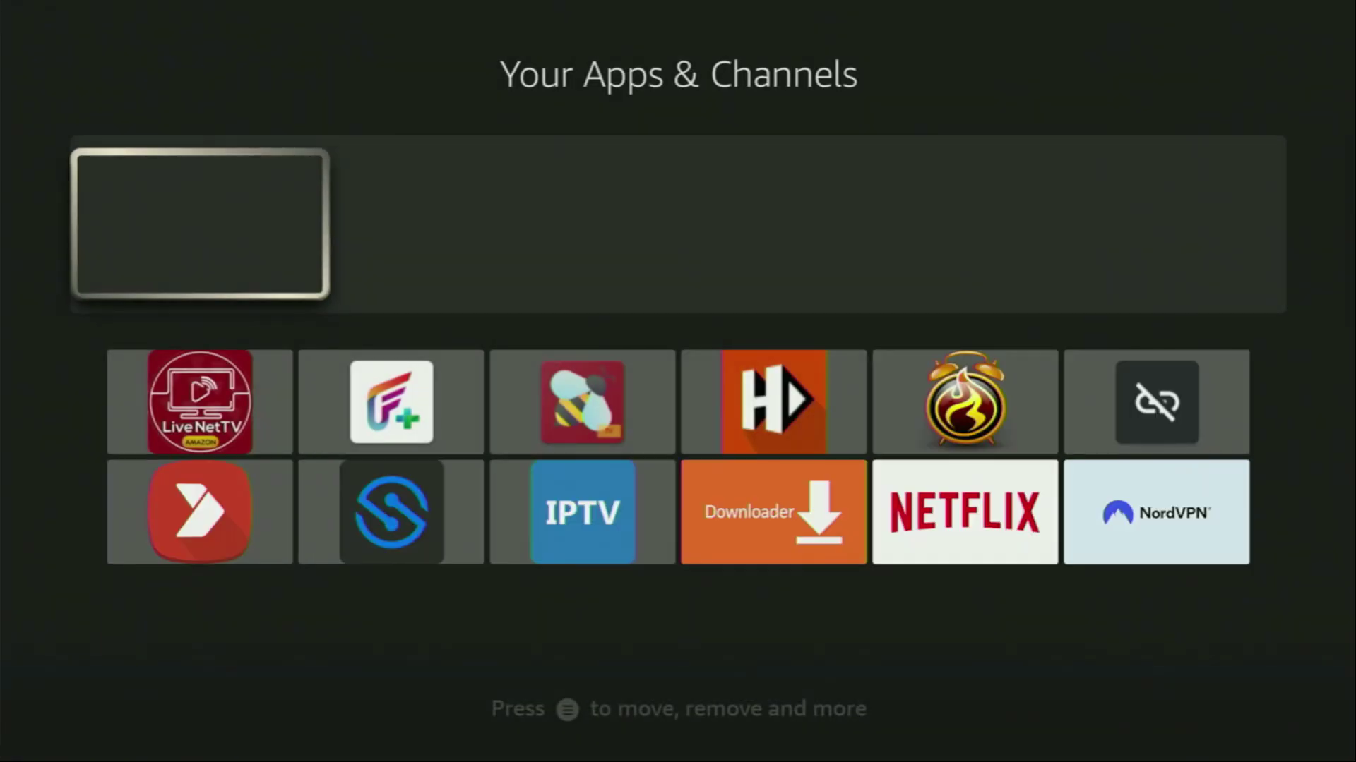
- Launch NordVPN from the apps and channels list
key("Down")
key("Down")
key("Right")
key("Right")
key("Right")
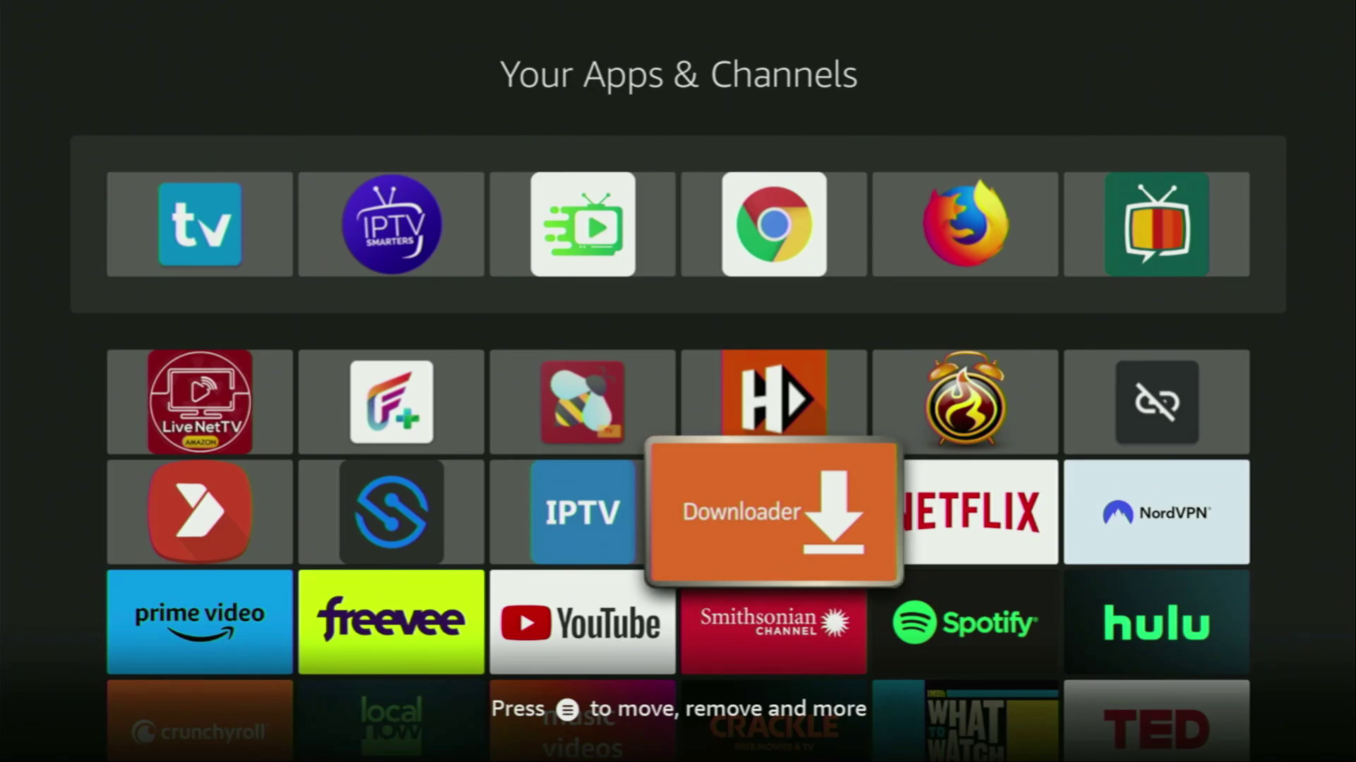
key("Right")
key("Right")
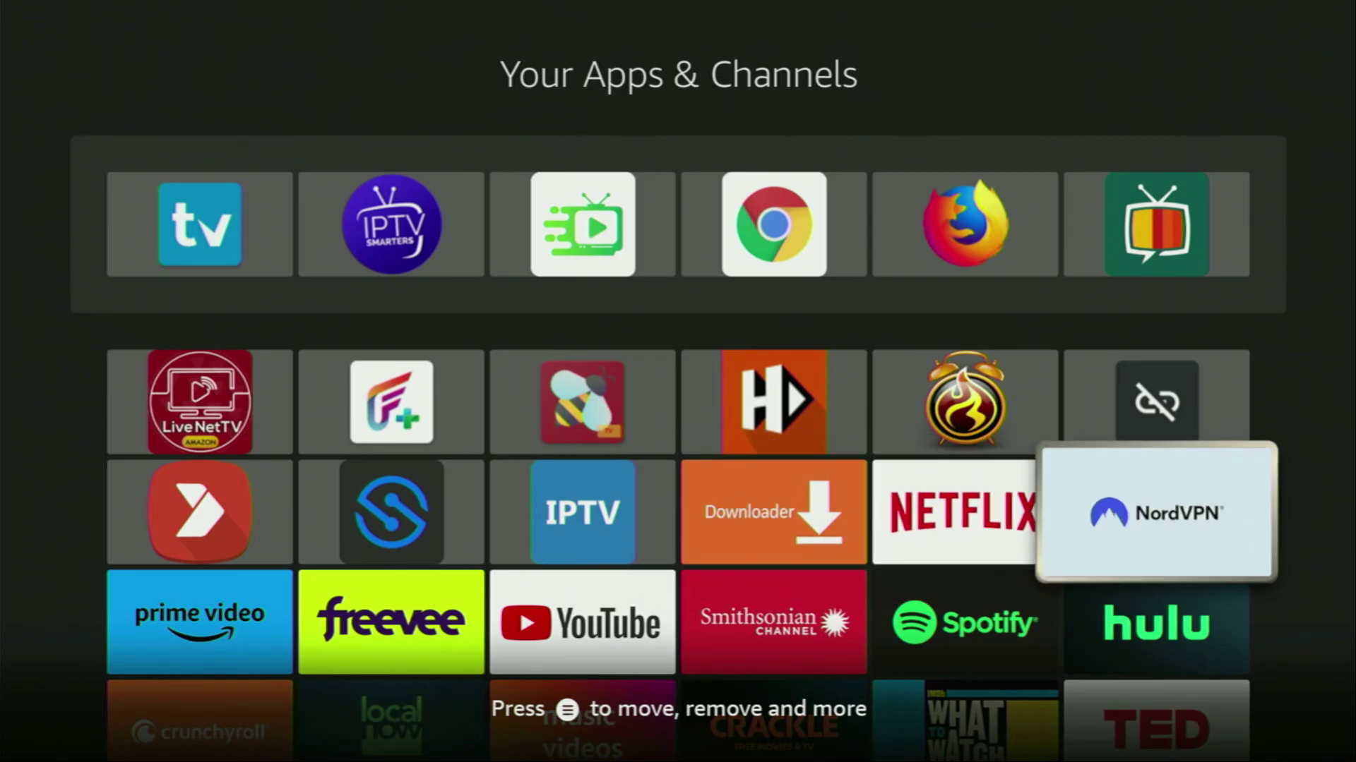
key("Return")
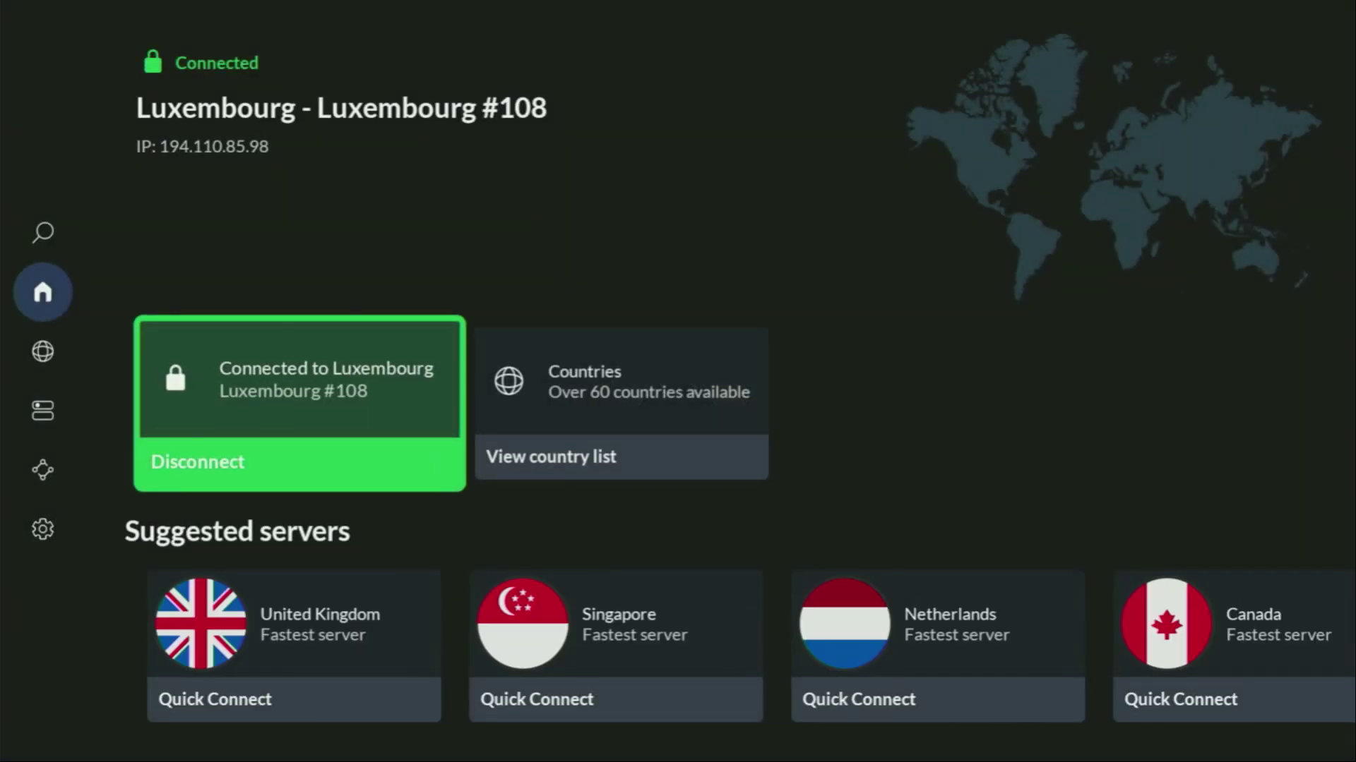
- Browse NordVPN's suggested servers and the popular countries in its country list
key("Down")
key("Right")
key("Right")
key("Right")
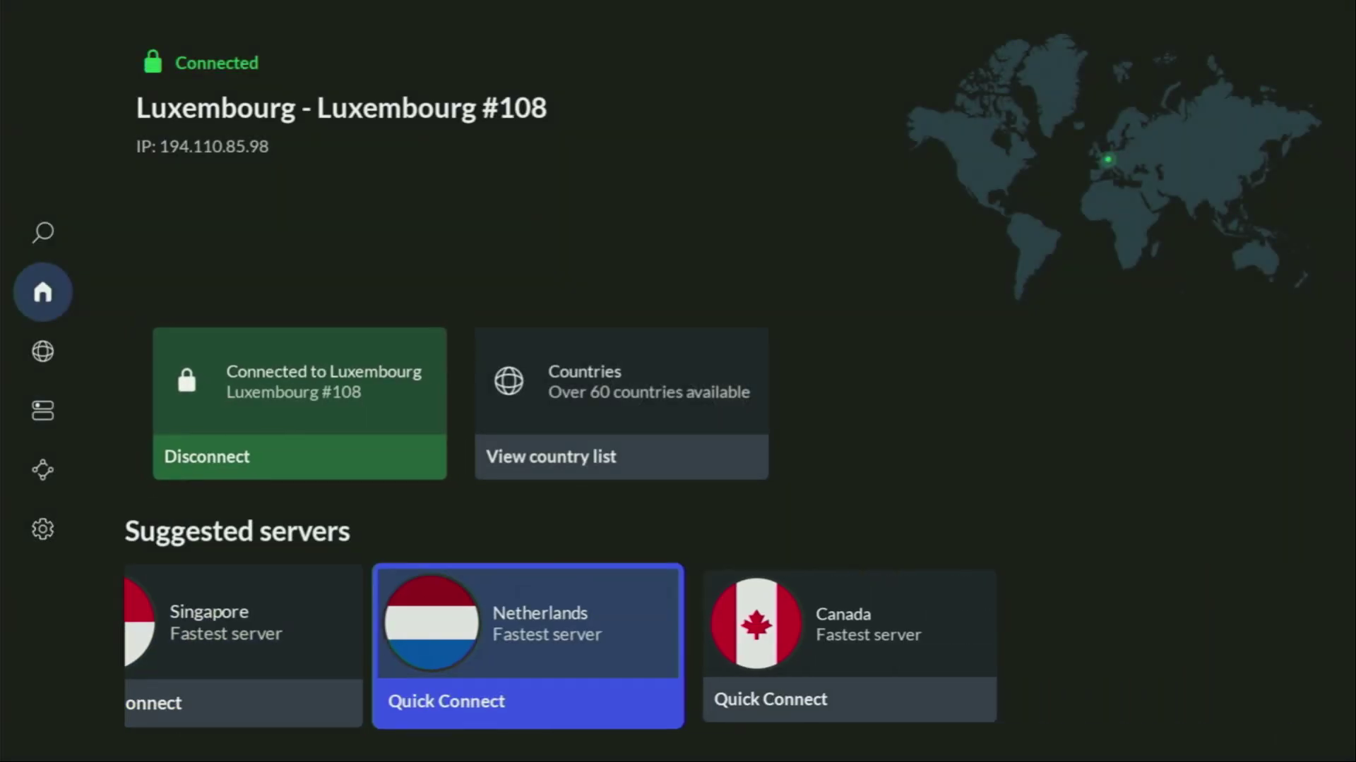
key("Up")
key("Right")
key("Return")
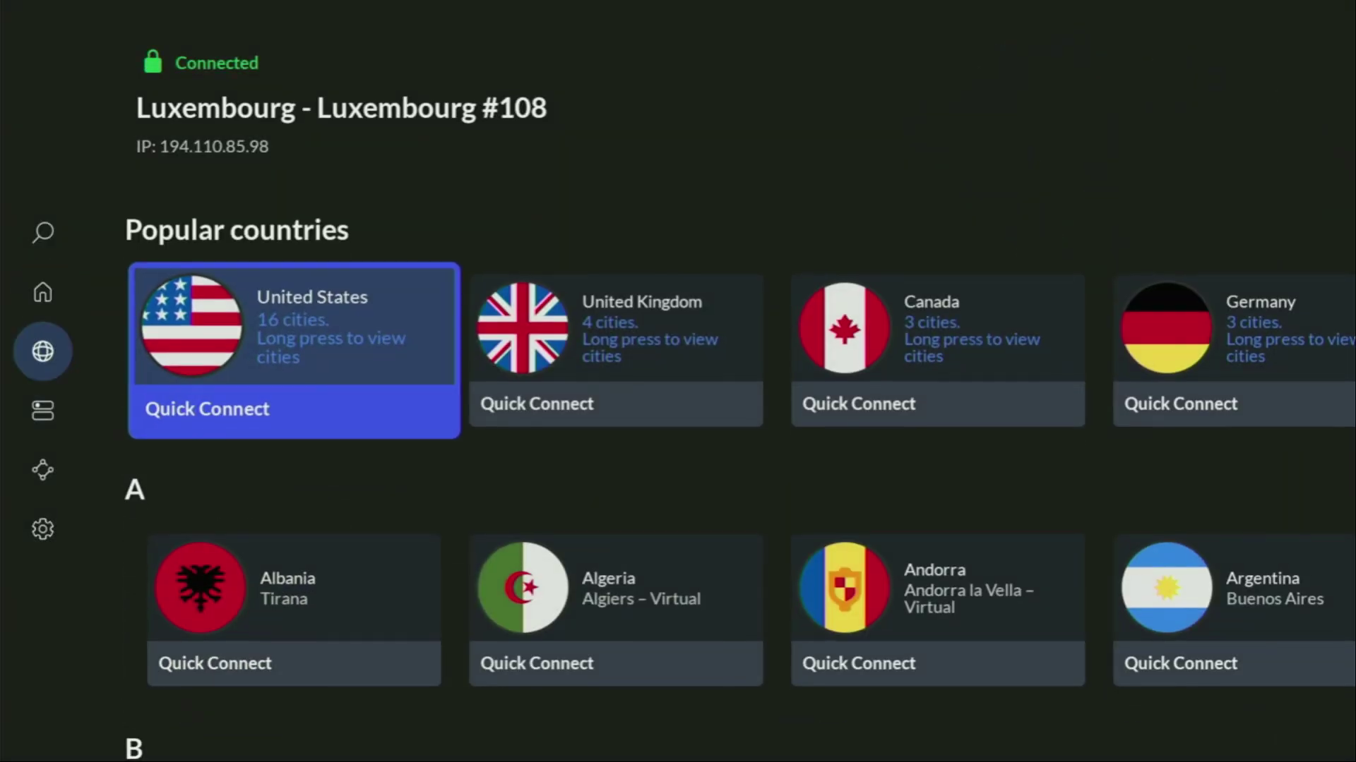
key("Right")
key("Right")
key("Right")
key("Right")
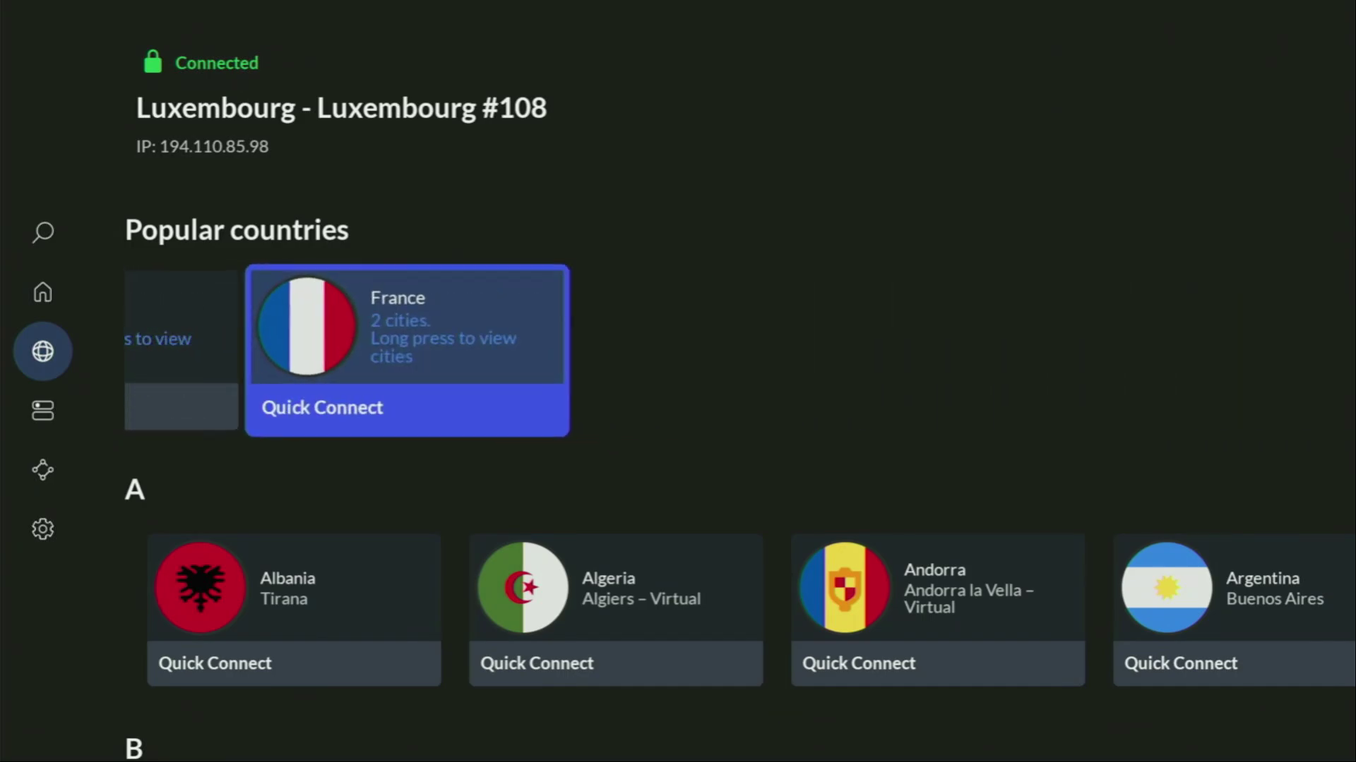
- Browse NordVPN's alphabetical country list through the A, B, C and D - F groups for available servers
key("Down")
key("Right")
key("Right")
key("Right")
key("Right")
key("Right")
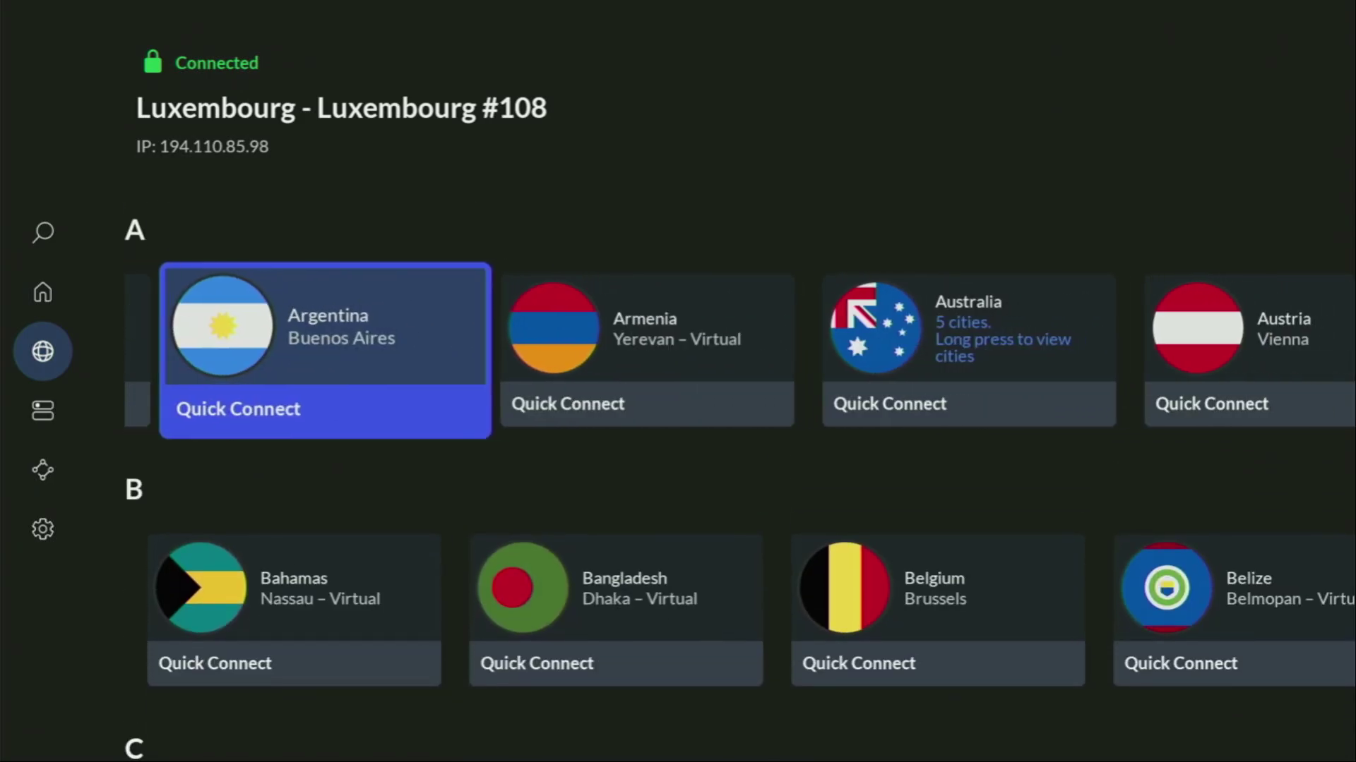
key("Right")
key("Down")
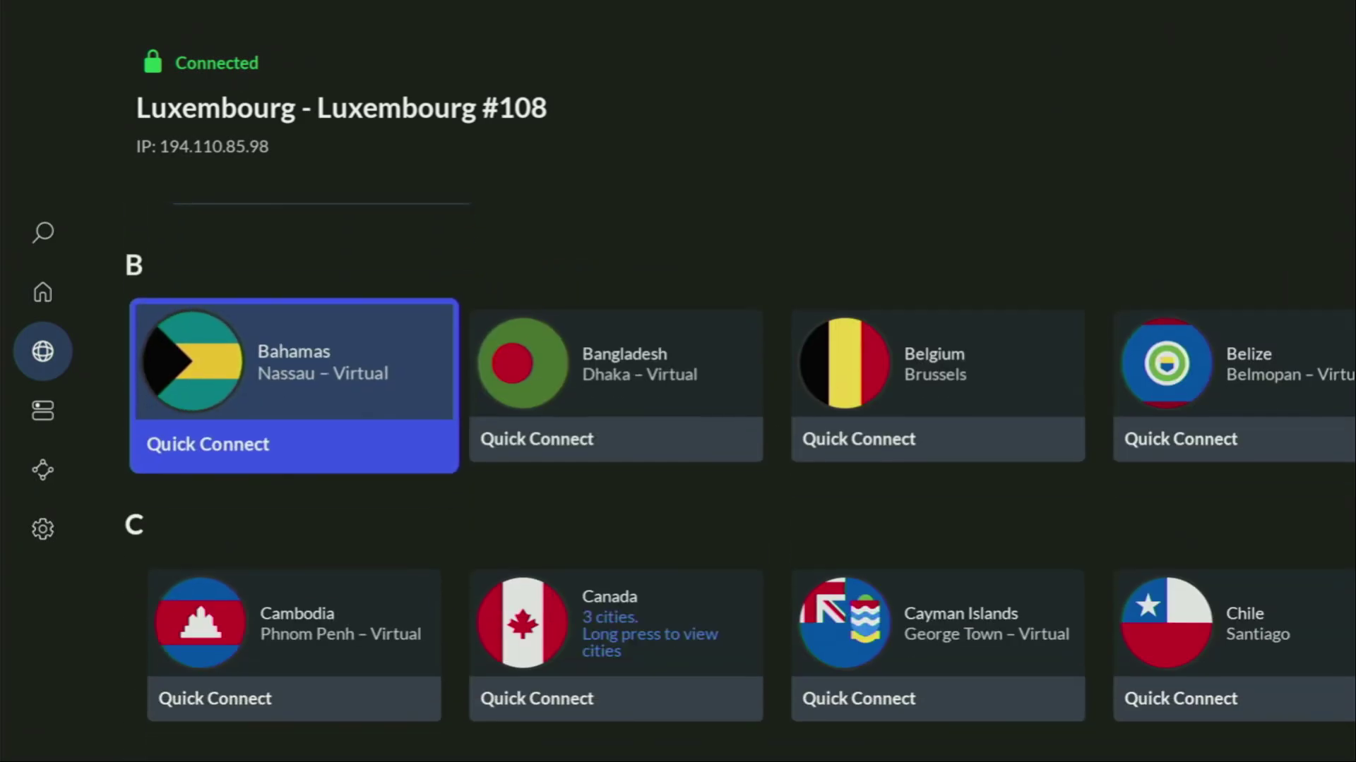
key("Right")
key("Right")
key("Right")
key("Right")
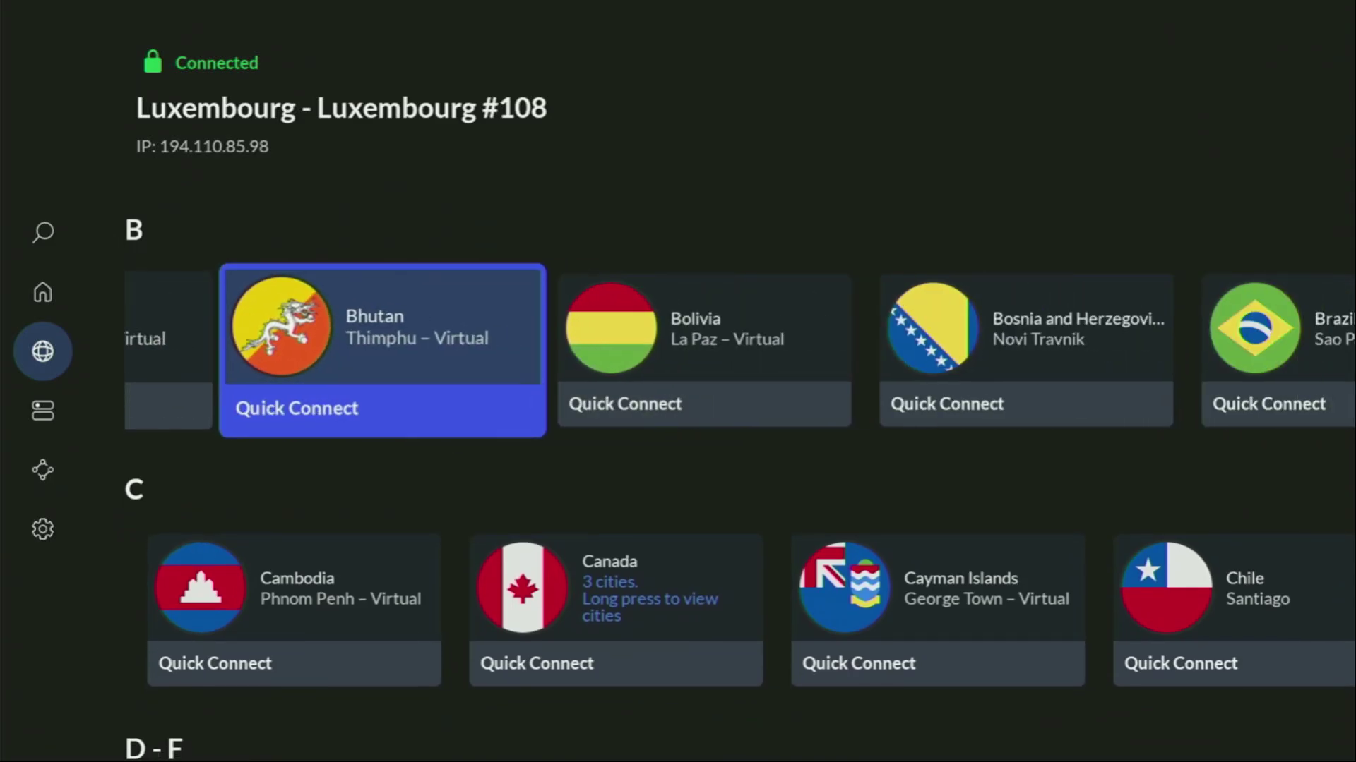
key("Right")
key("Down")
key("Right")
key("Right")
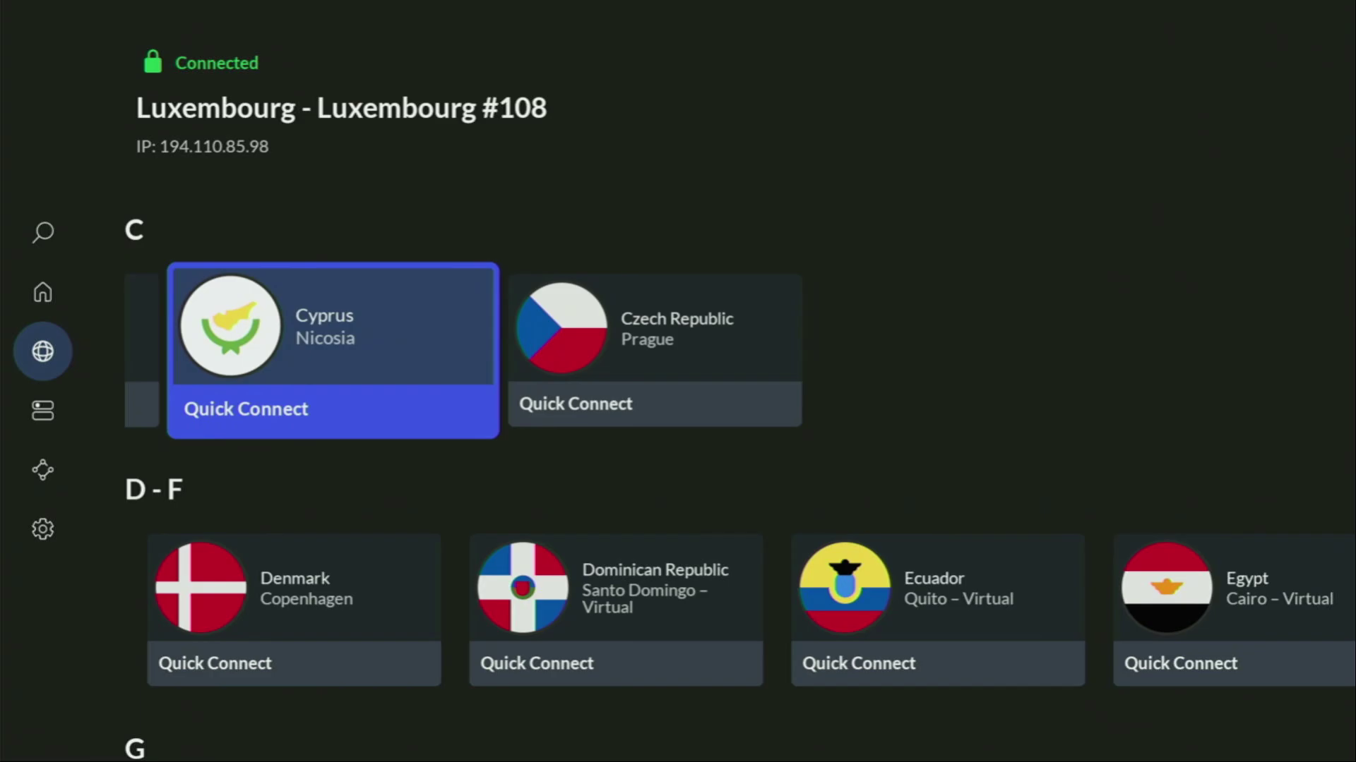
key("Down")
key("Right")
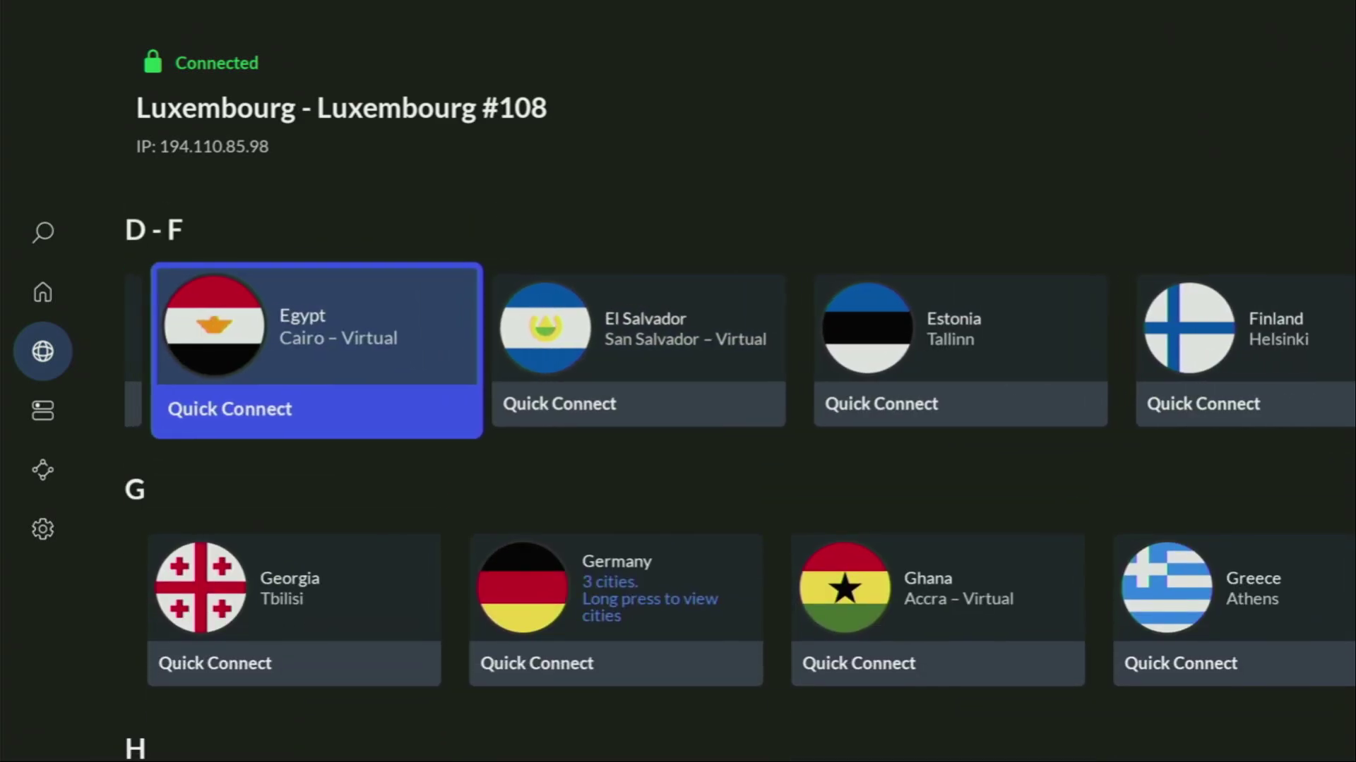
- Find Italy in the country list's I group and quick-connect the VPN to it
key("Down")
key("Down")
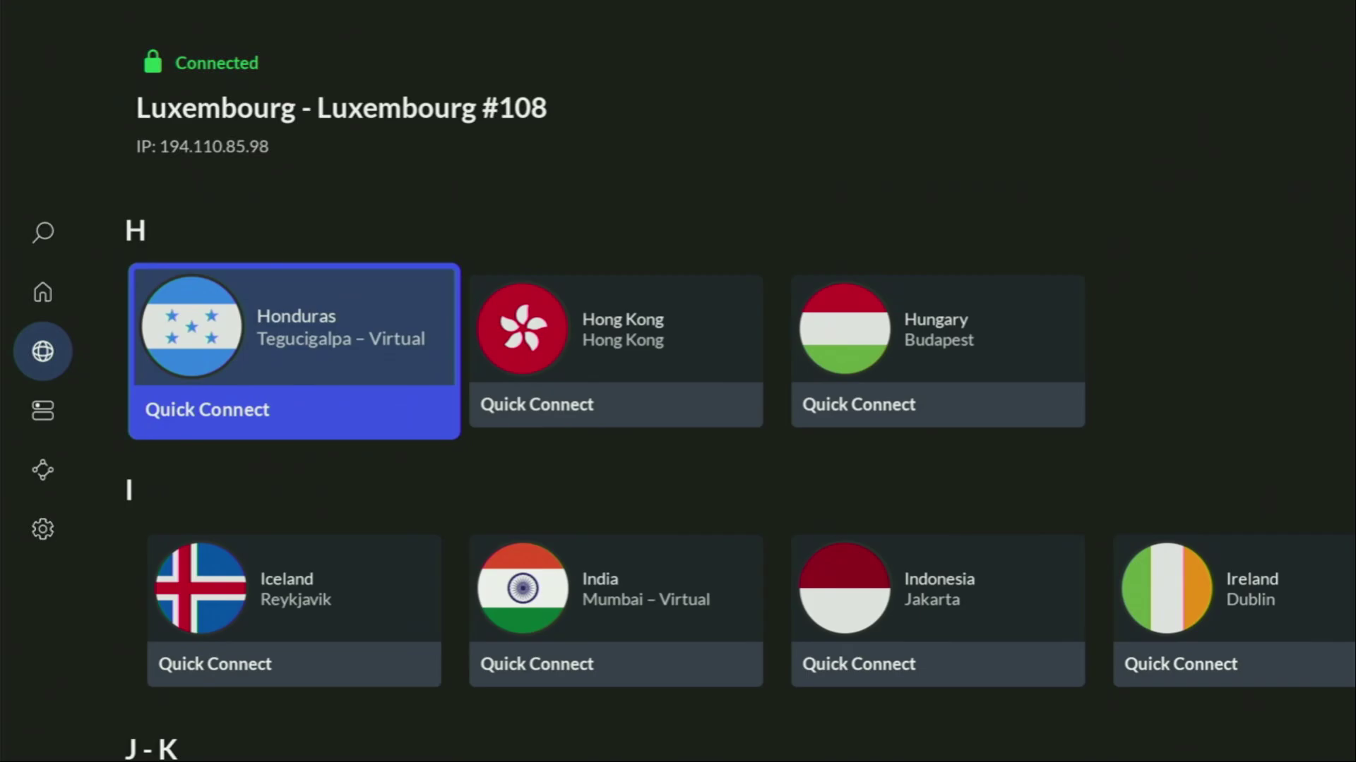
key("Down")
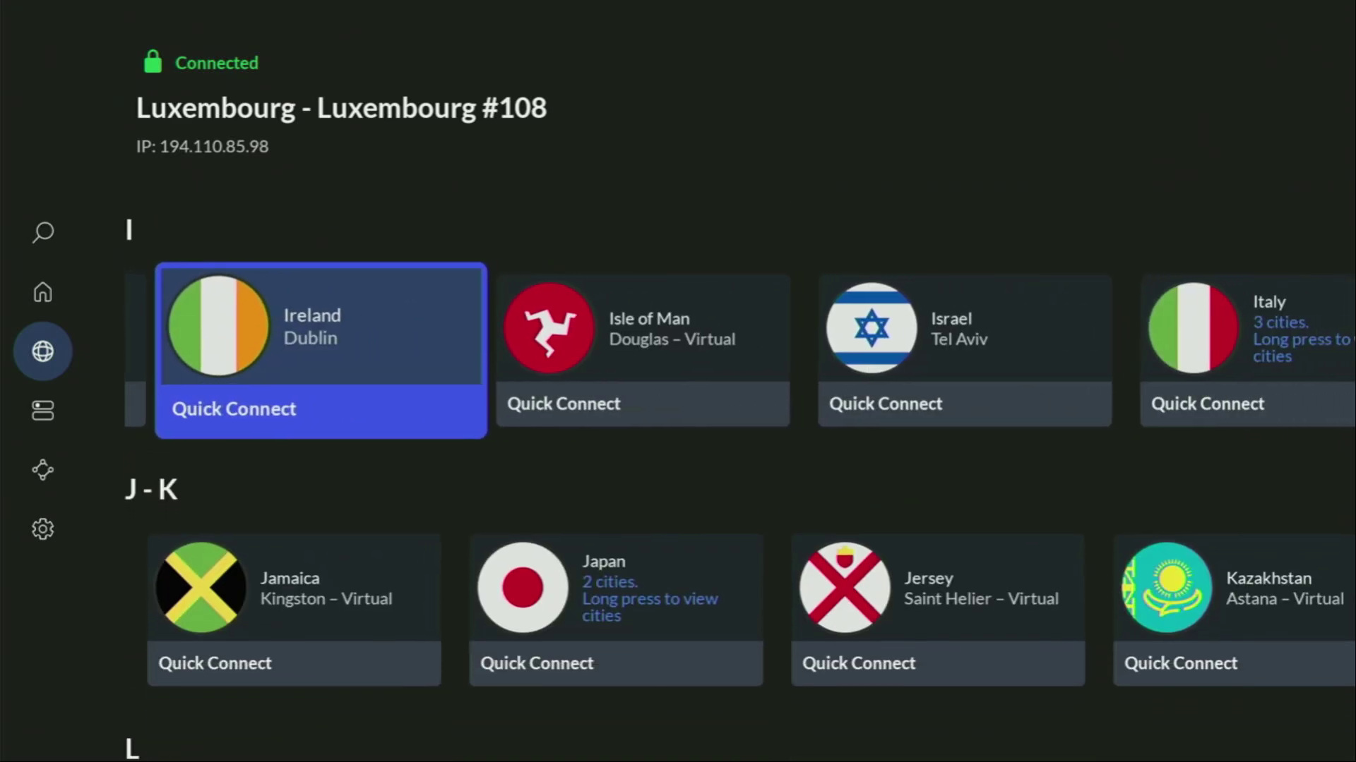
key("Right")
key("Right")
key("Right")
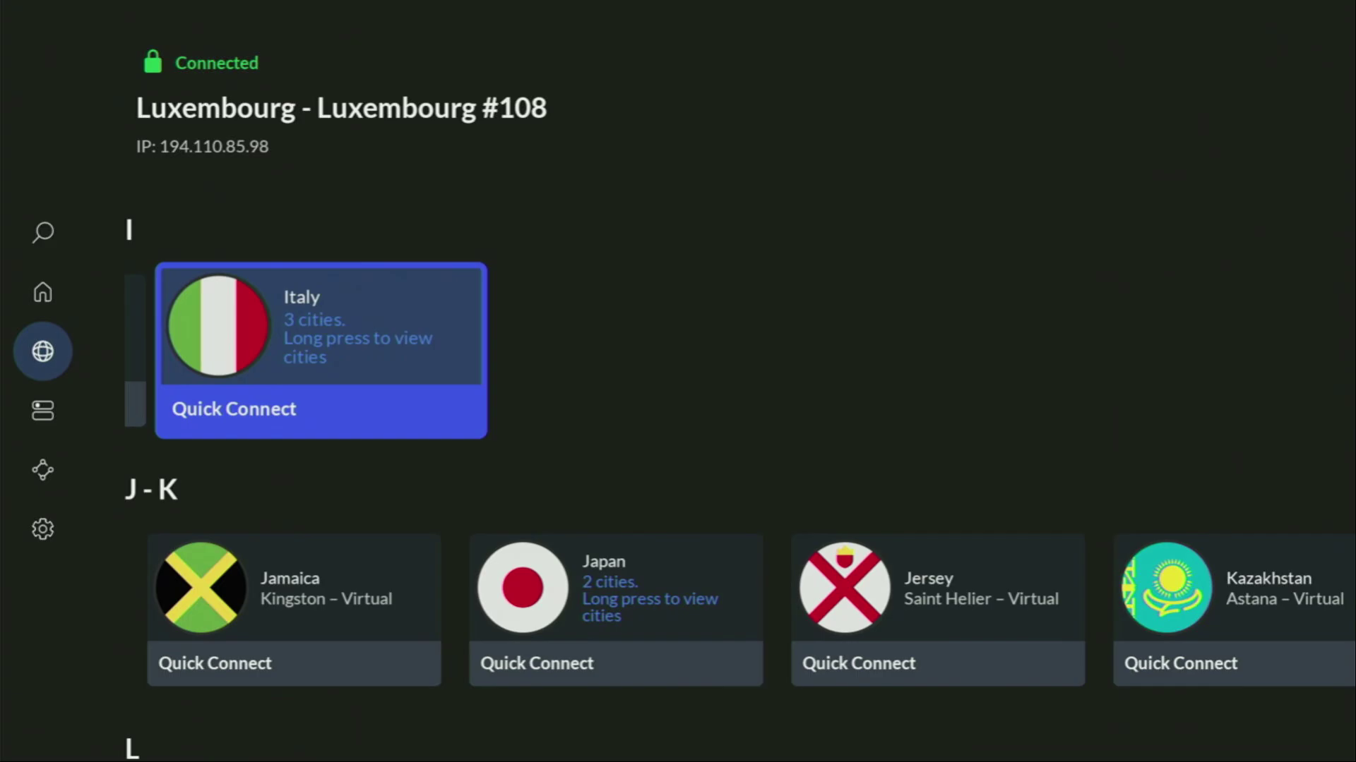
key("Return")
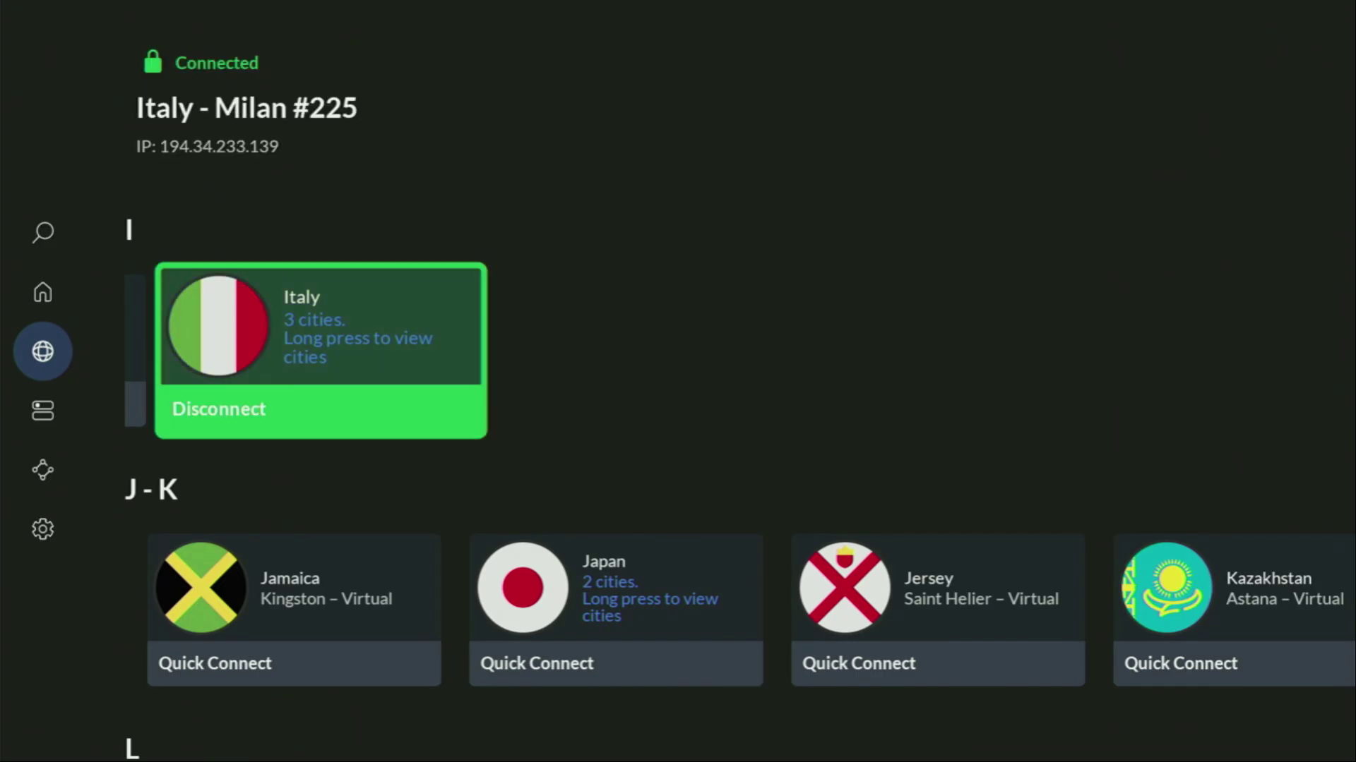
key("Down")
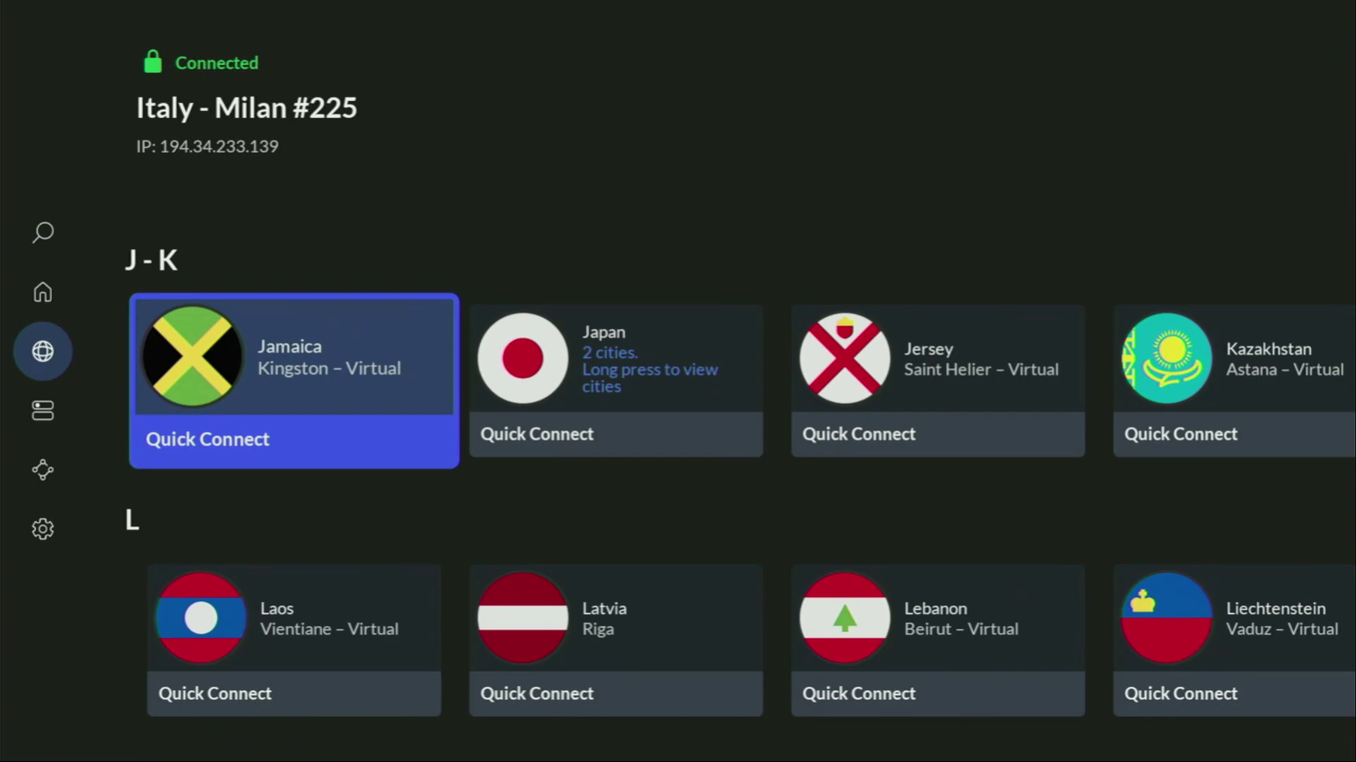
key("Up")
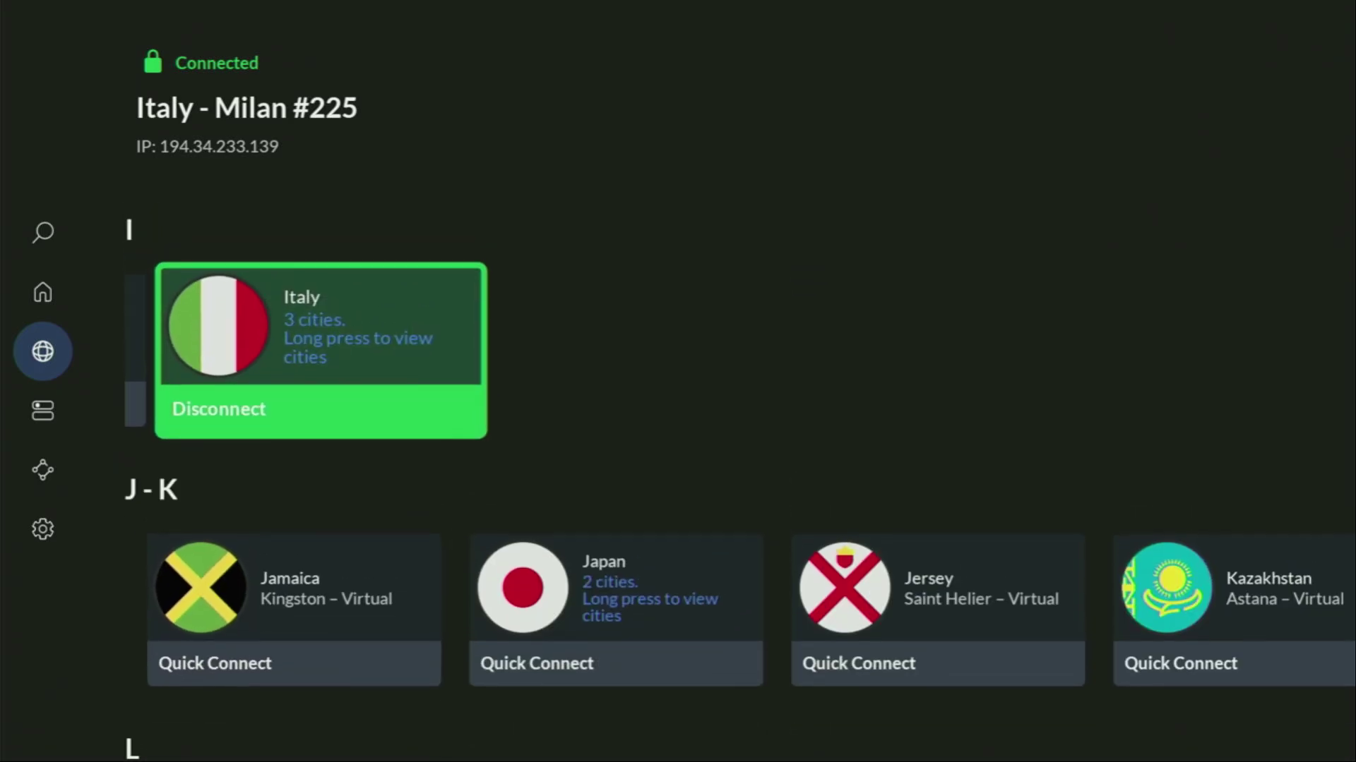
key("Up")
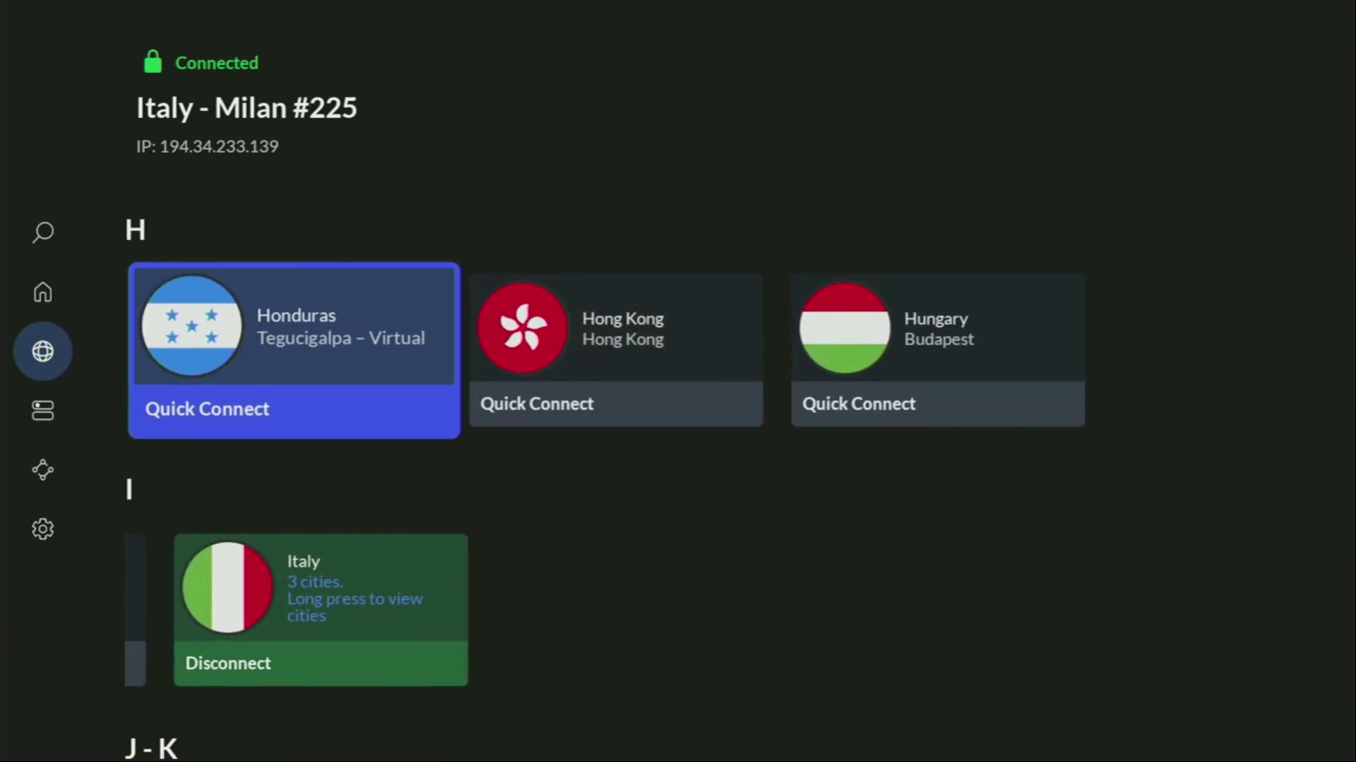
key("Up")
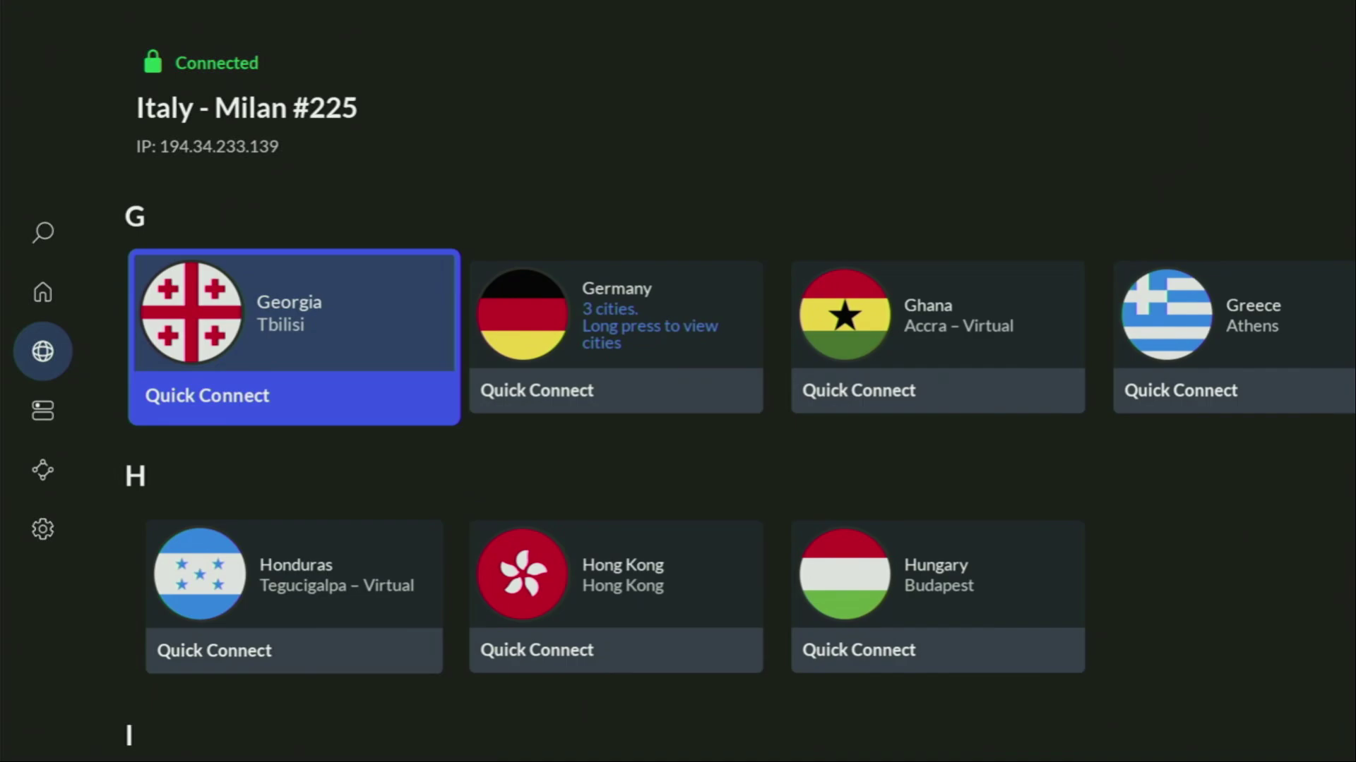
key("Down")
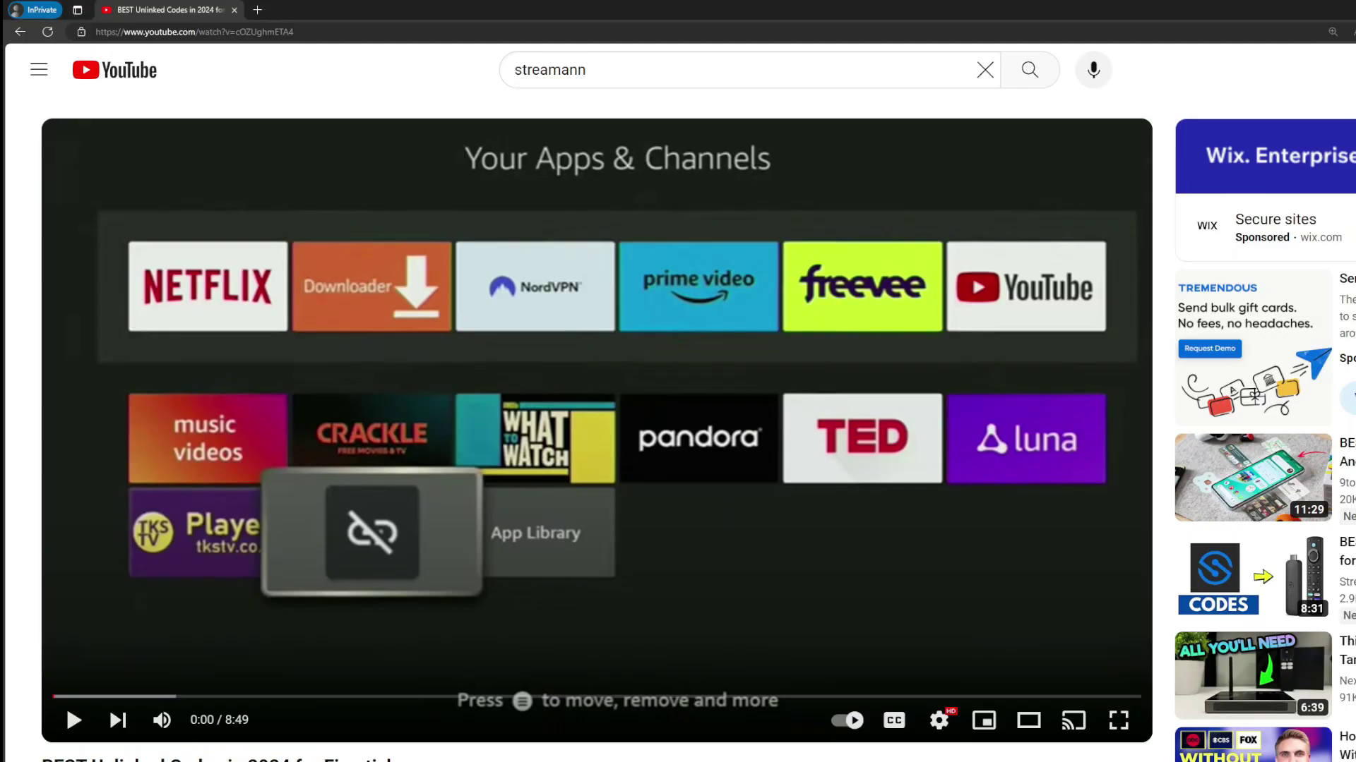
- Switch to the YouTube video page in the browser, expand its description and examine the NordVPN deal offered through topvpnoffer.com
scroll(449, 562, "down", 7)
left_click(445, 425)
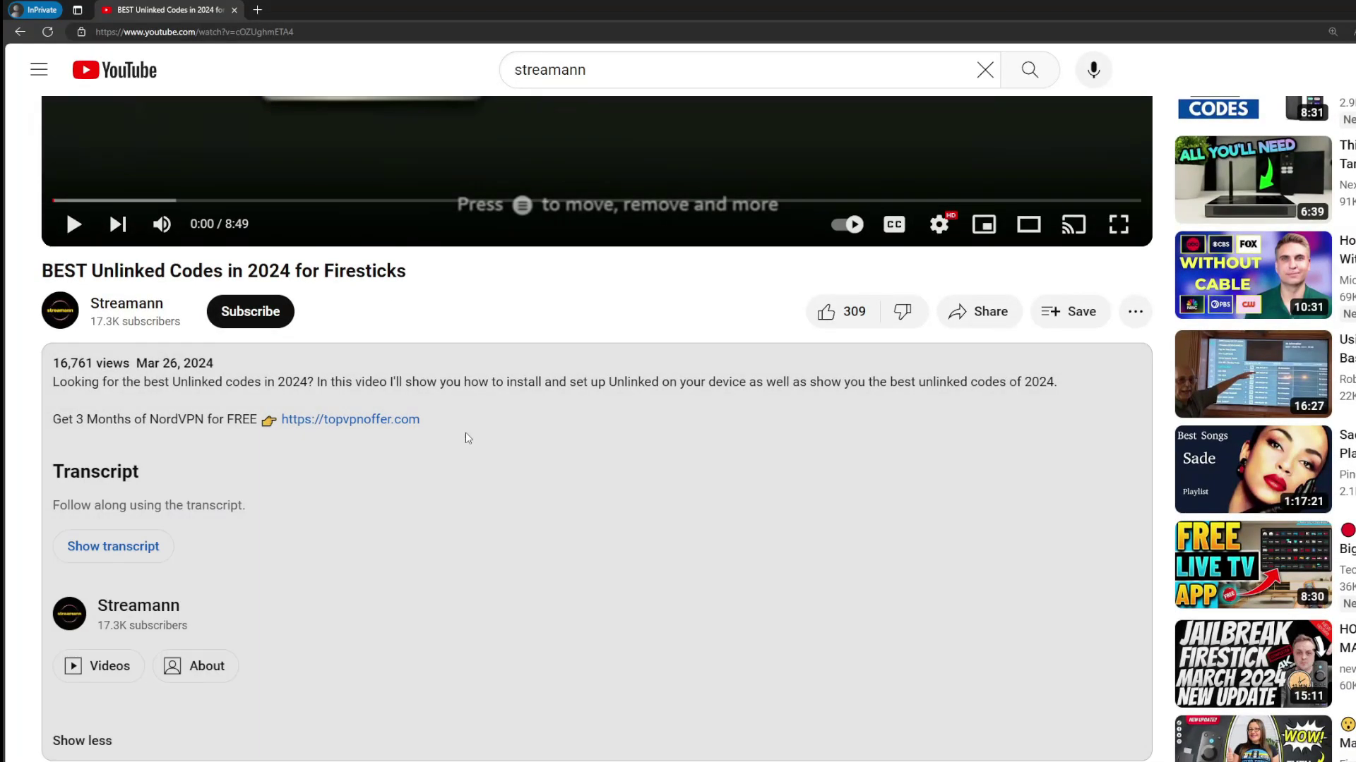
scroll(379, 438, "down", 5)
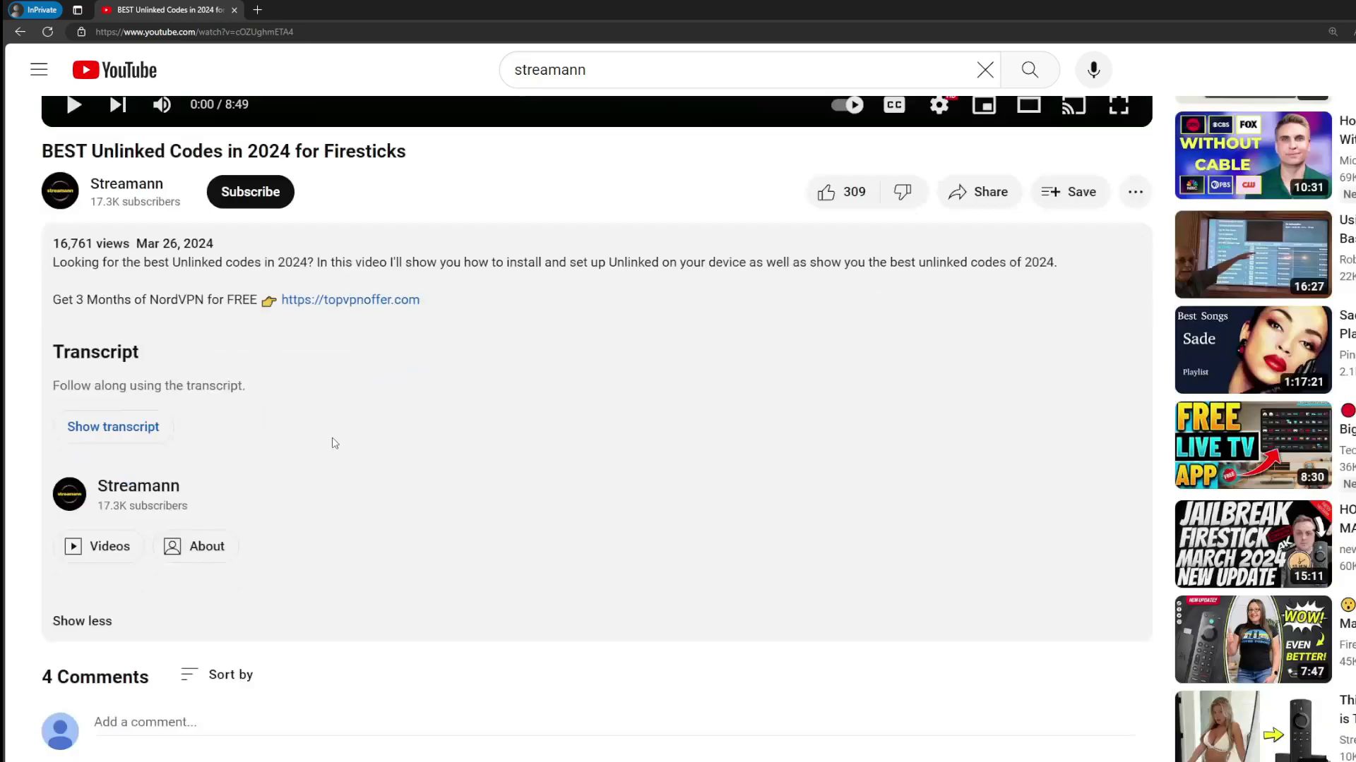
left_click_drag(464, 578, 360, 565)
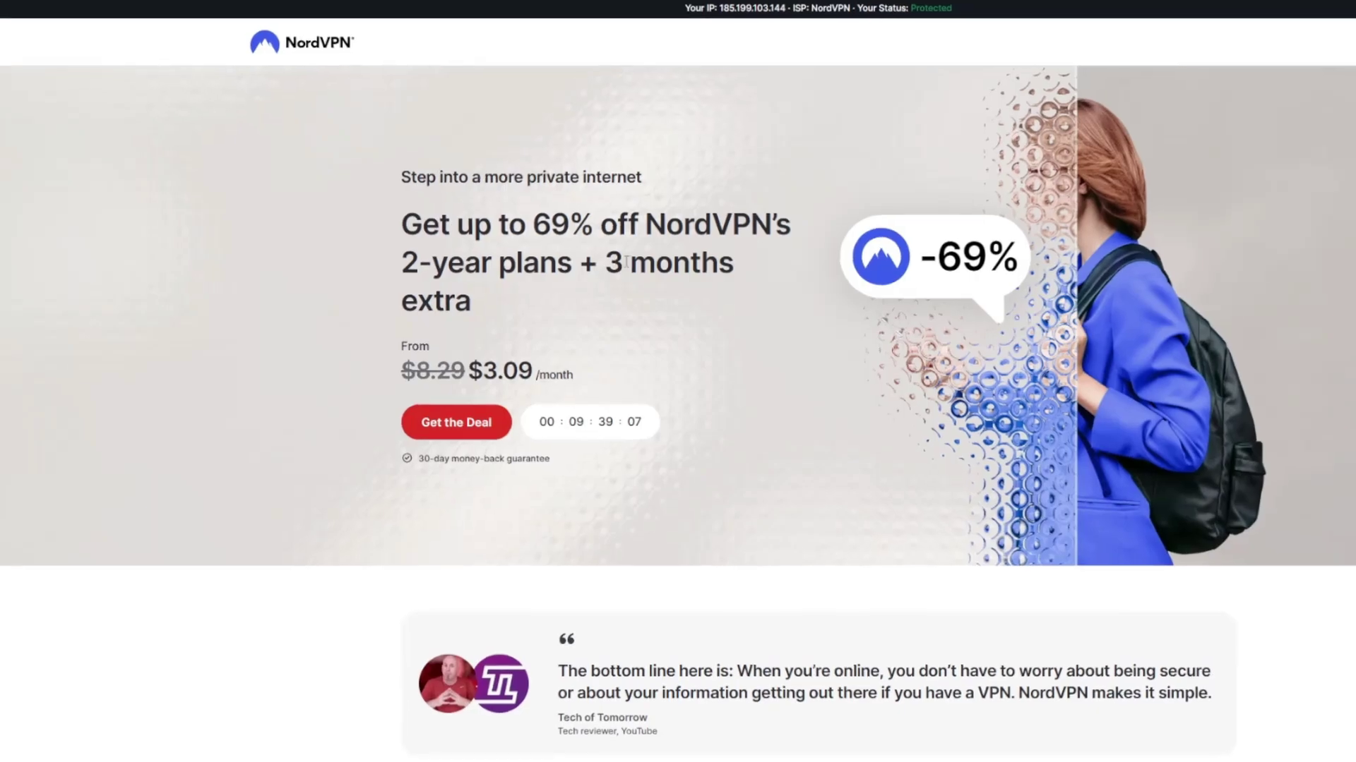
left_click_drag(605, 266, 754, 293)
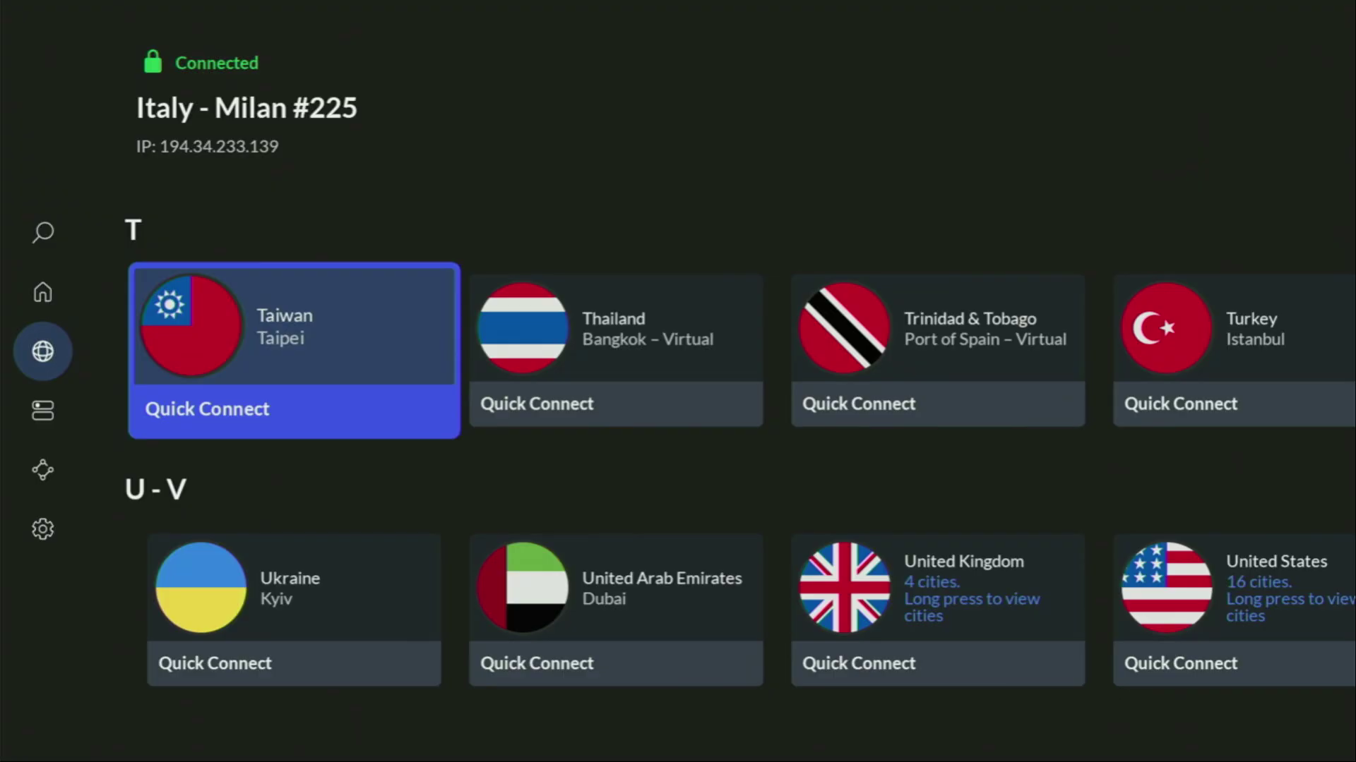
key("Down")
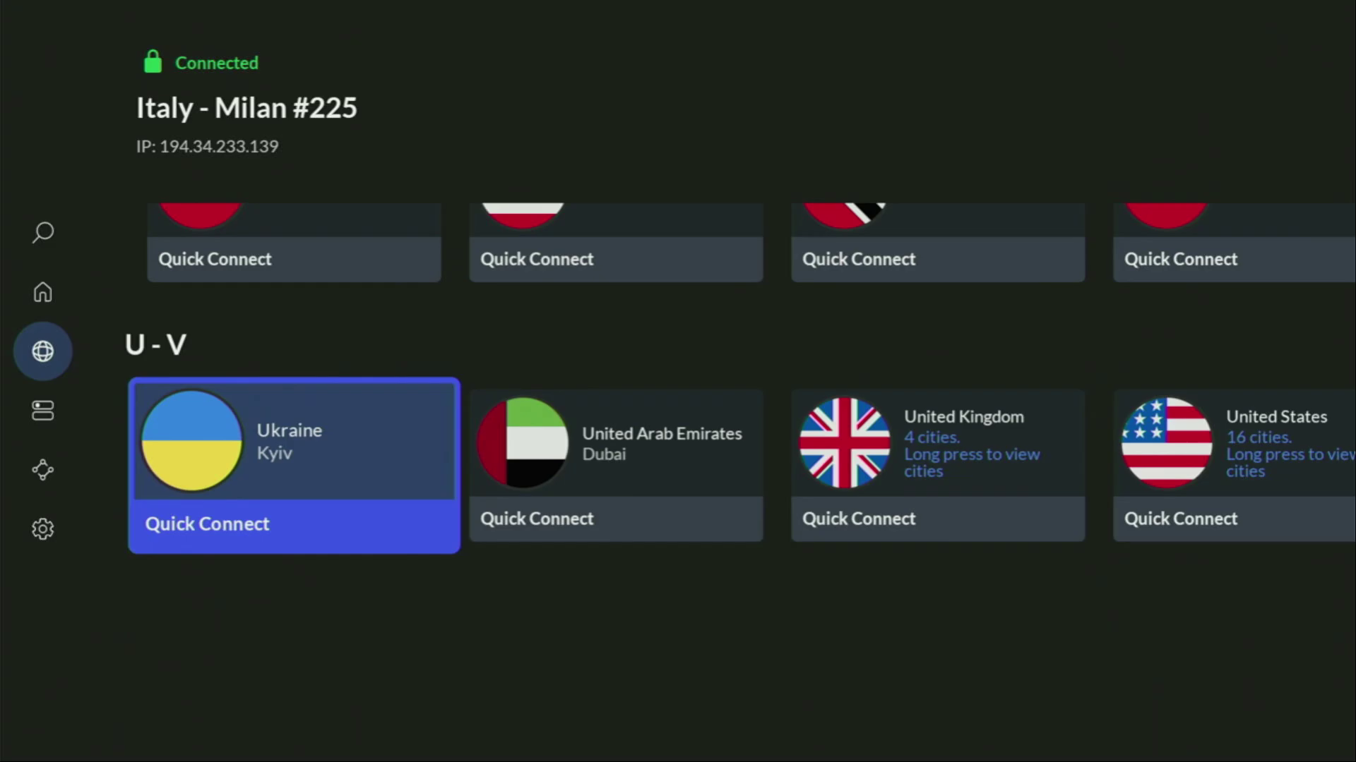
key("Up")
key("Up")
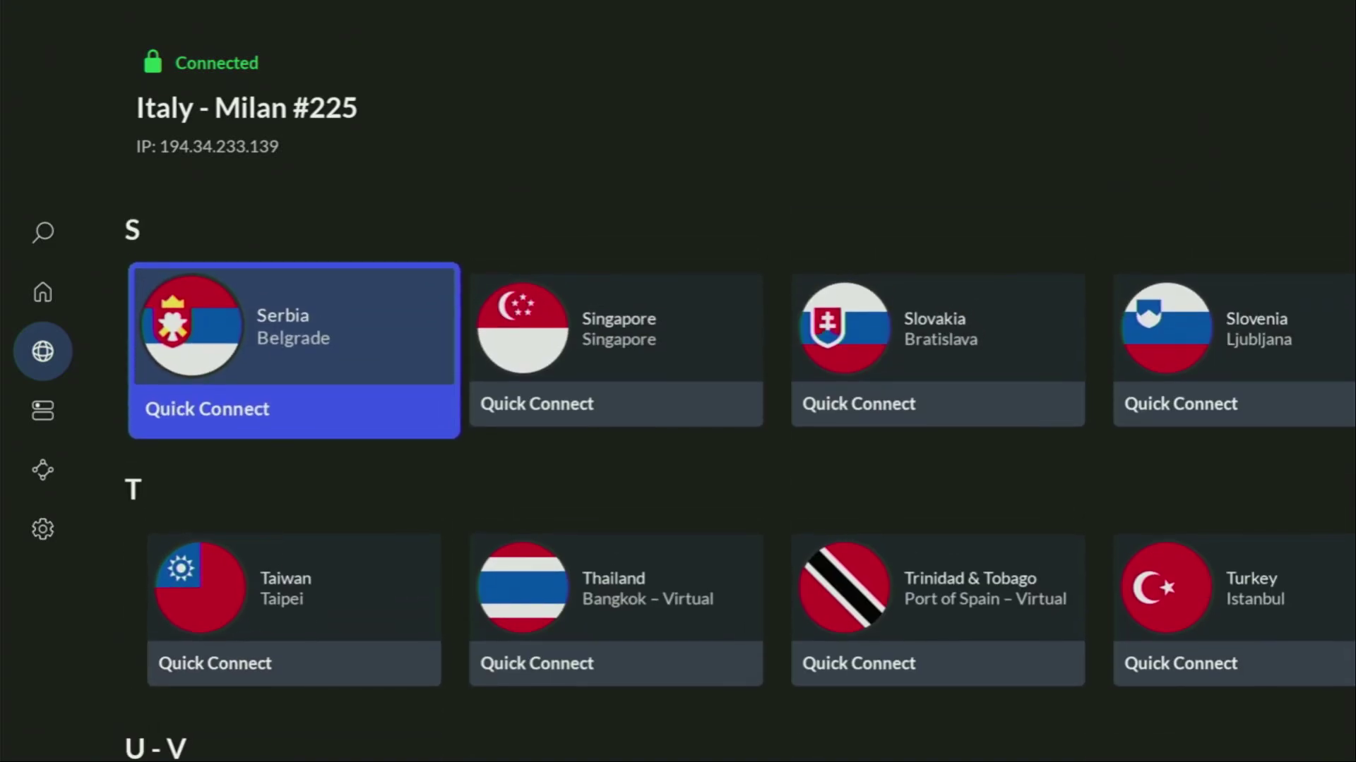
key("Up")
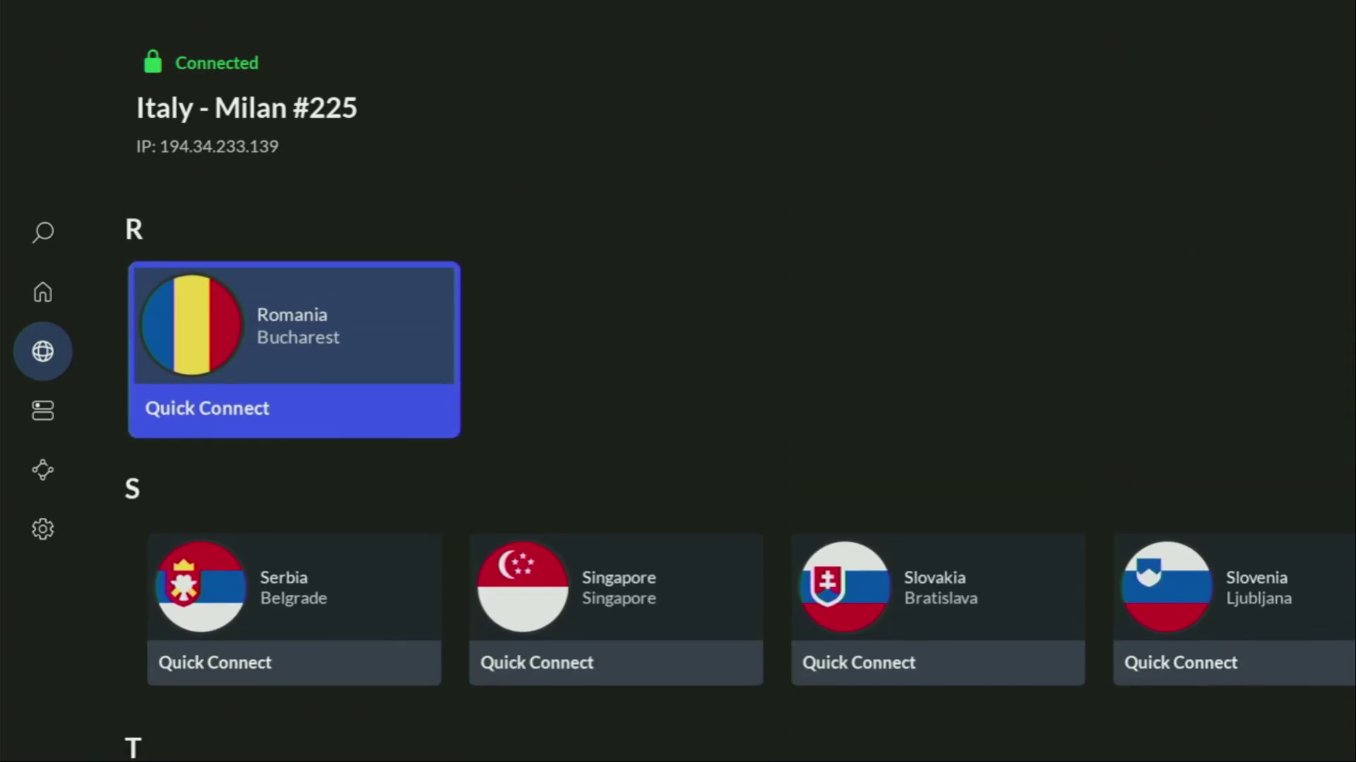
key("Up")
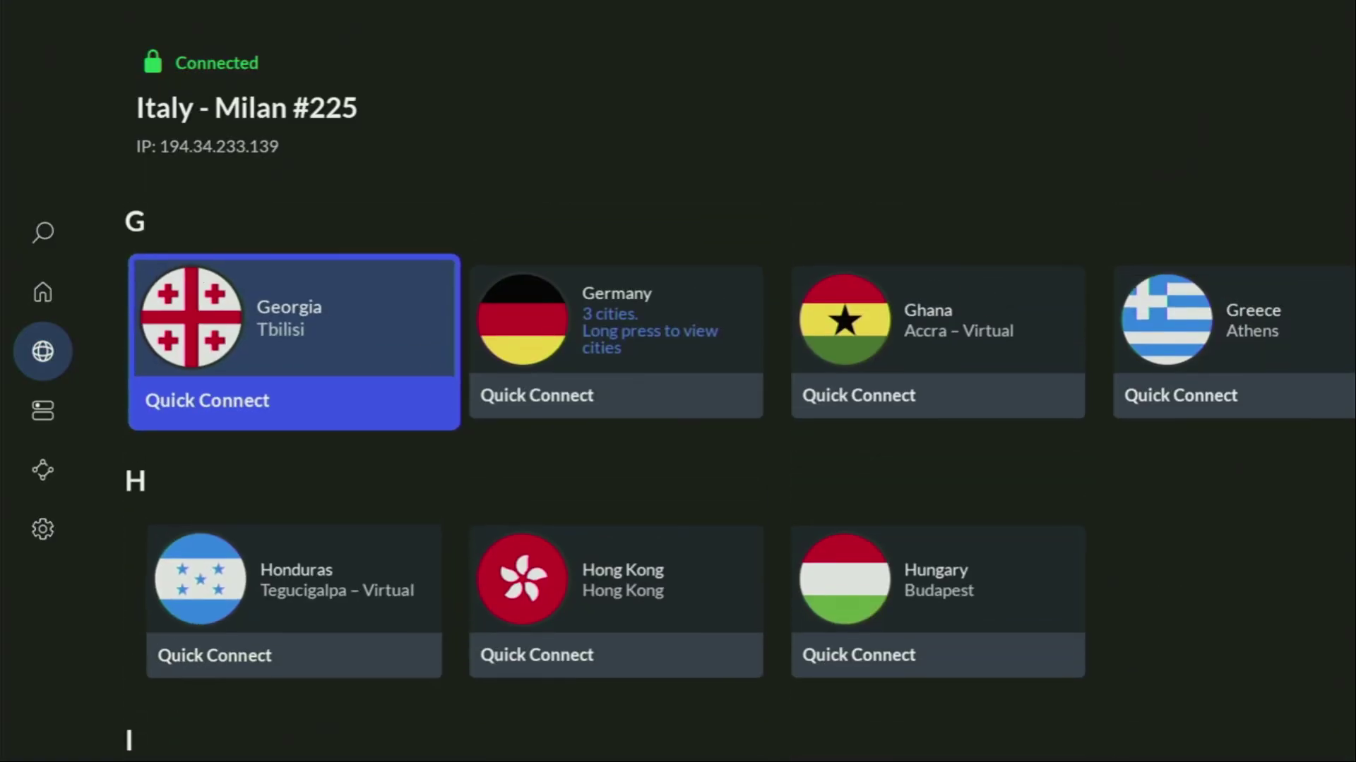
key("Up")
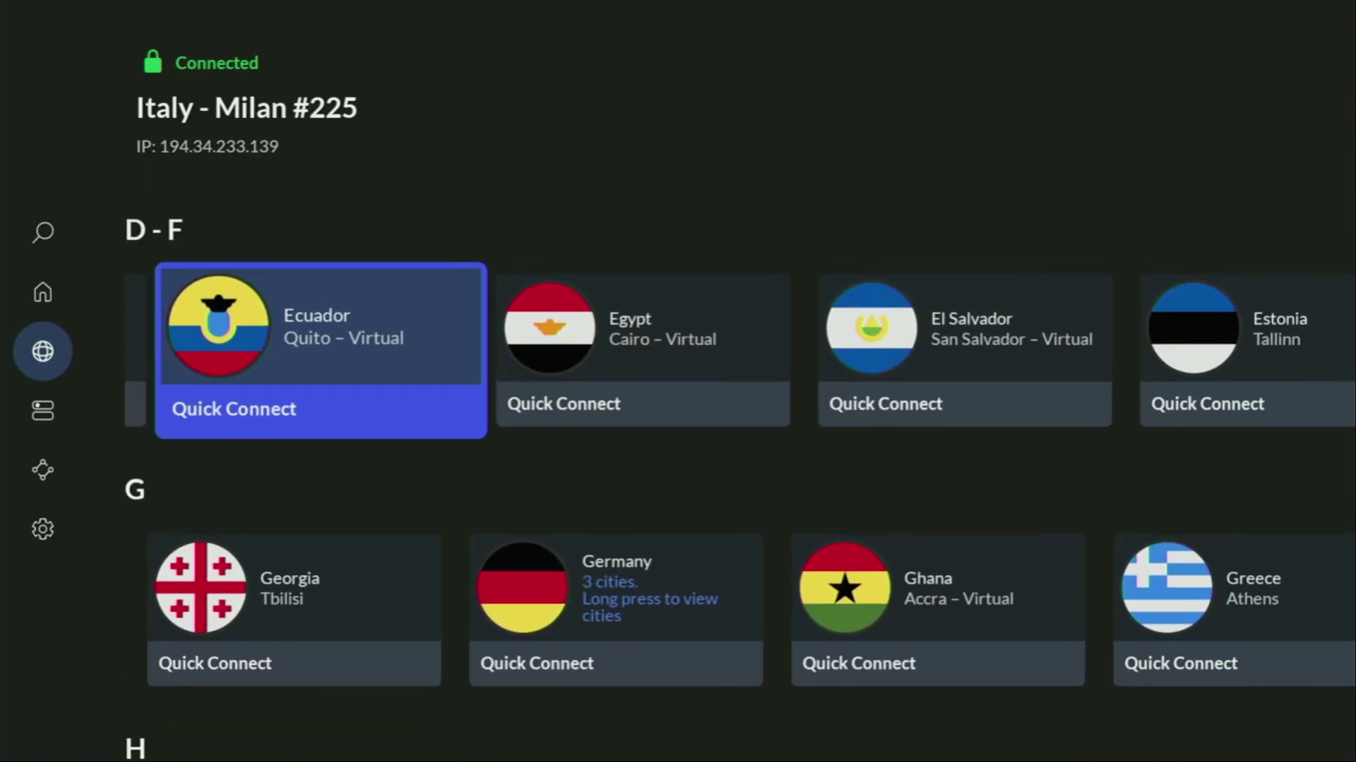
- Leave NordVPN for the Fire TV home screen and open the full Your Apps & Channels list
key("Home")
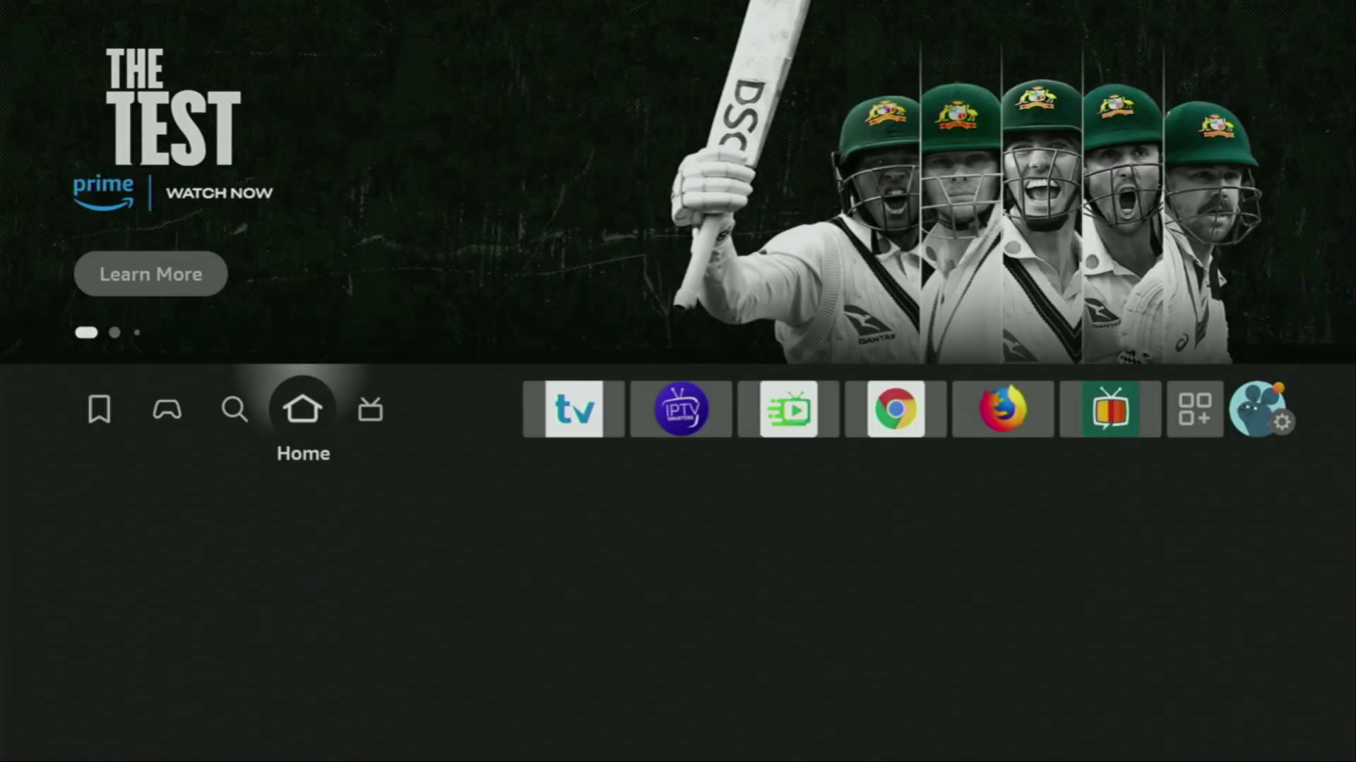
key("Right")
key("Right")
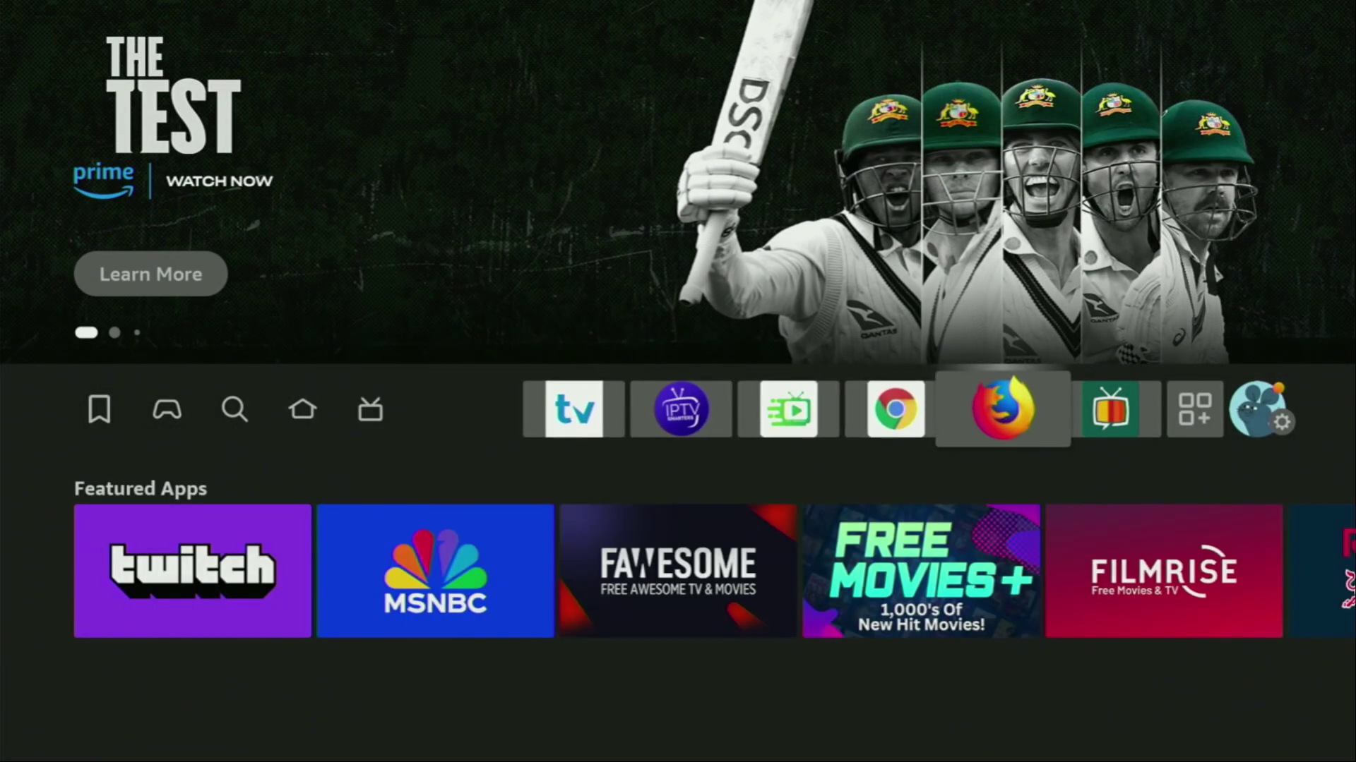
key("Right")
key("Right")
key("Return")
- Find Downloader in the apps and channels list and launch it
key("Down")
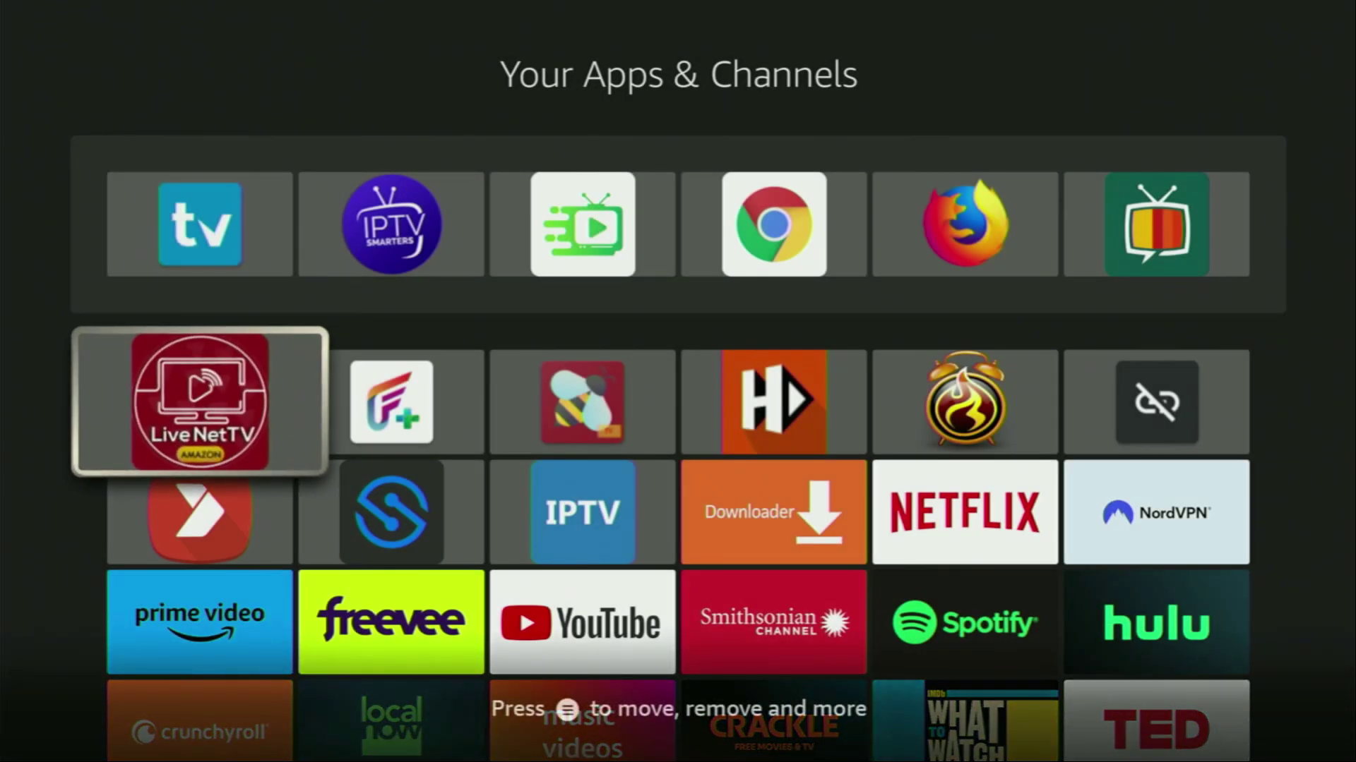
key("Down")
key("Right")
key("Right")
key("Right")
key("Right")
key("Left")
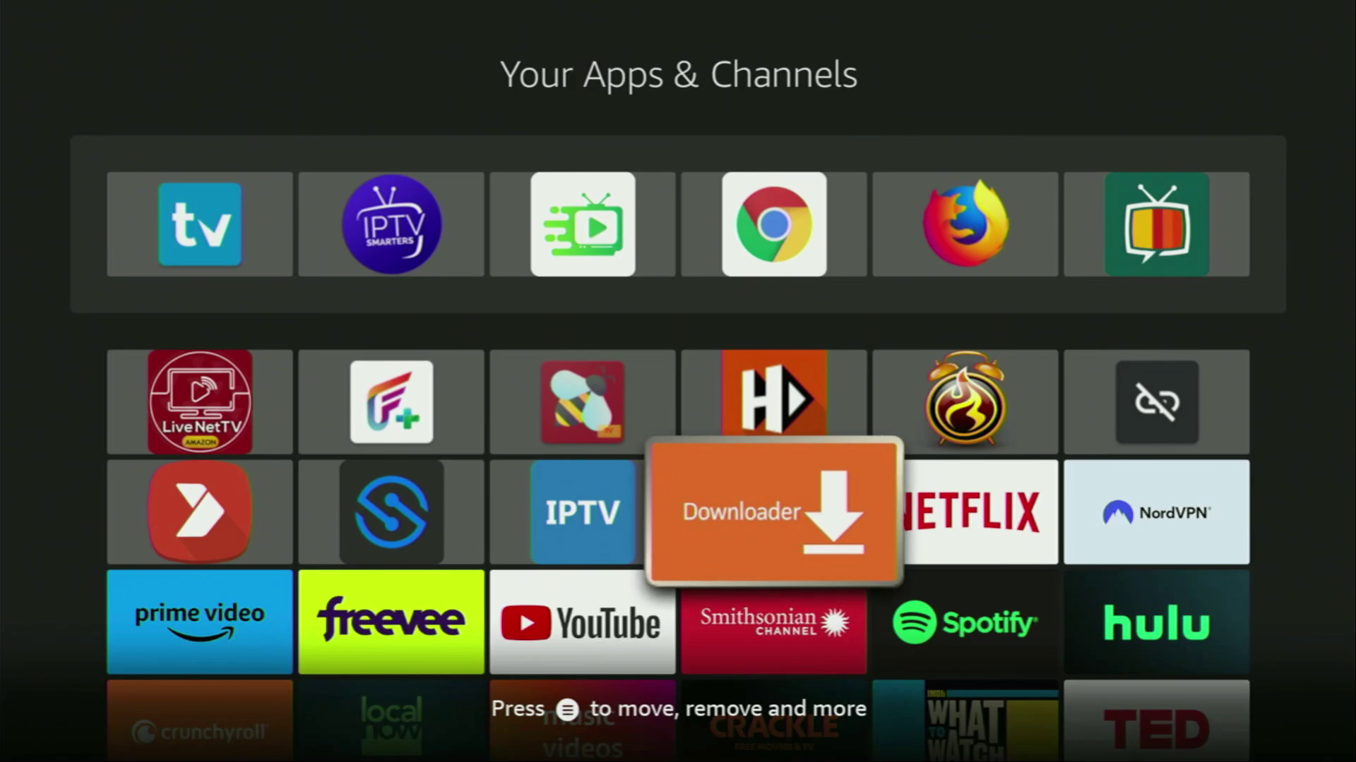
key("Return")
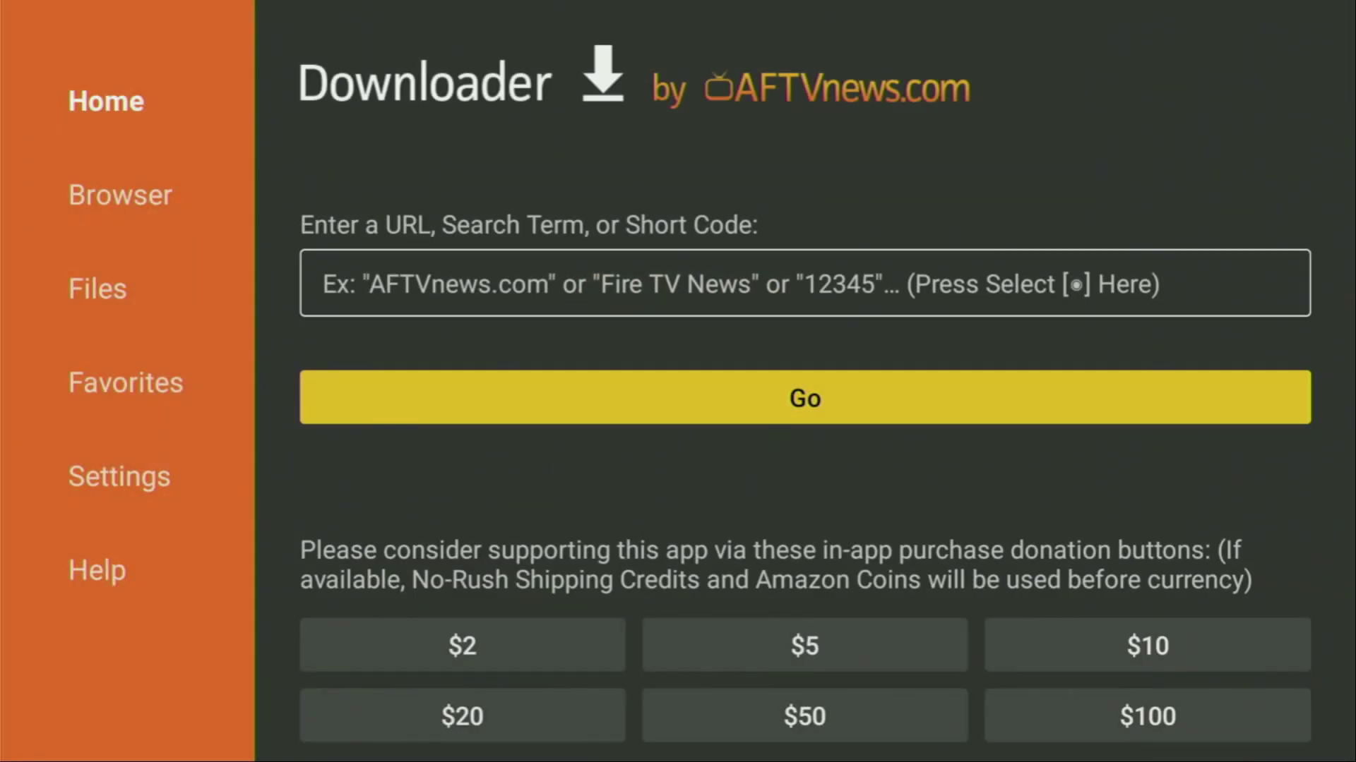
- Go to the Home section of Downloader
key("Left")
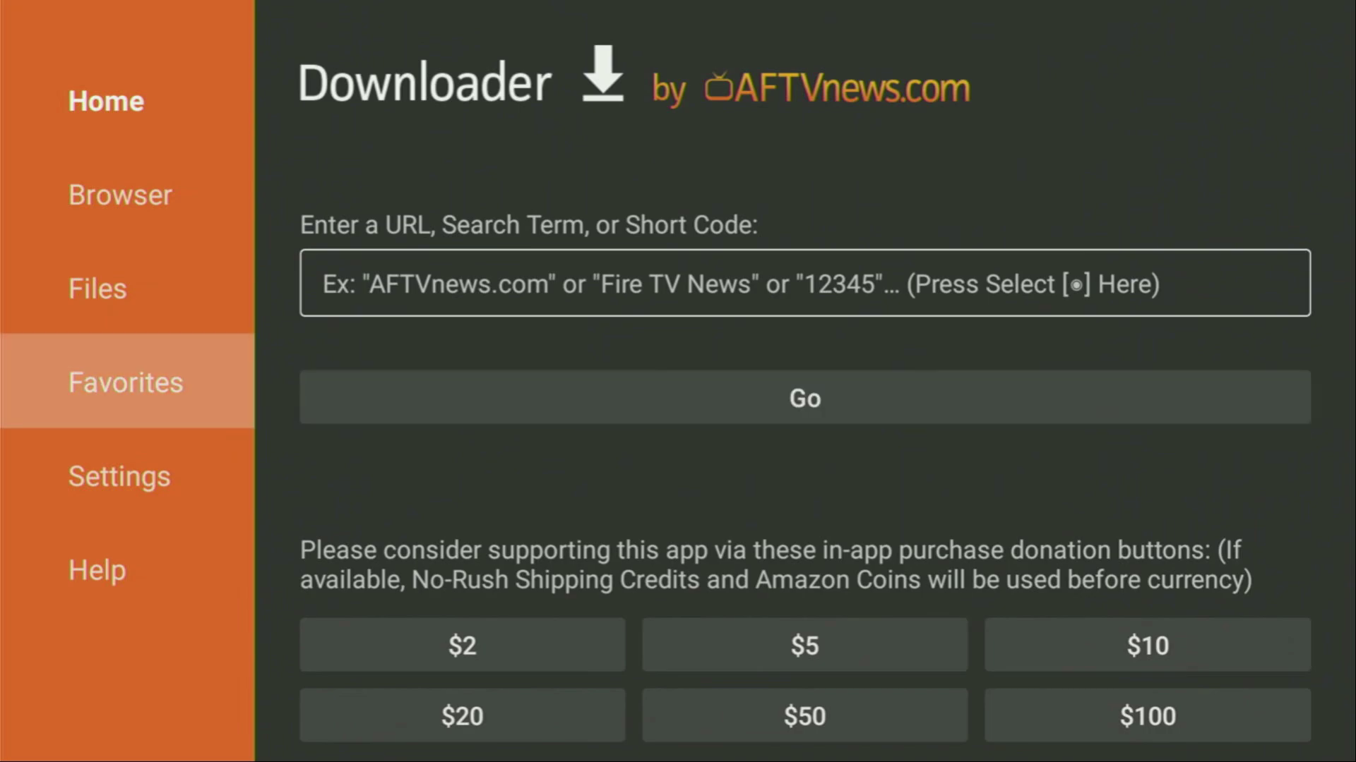
key("Up")
key("Up")
key("Up")
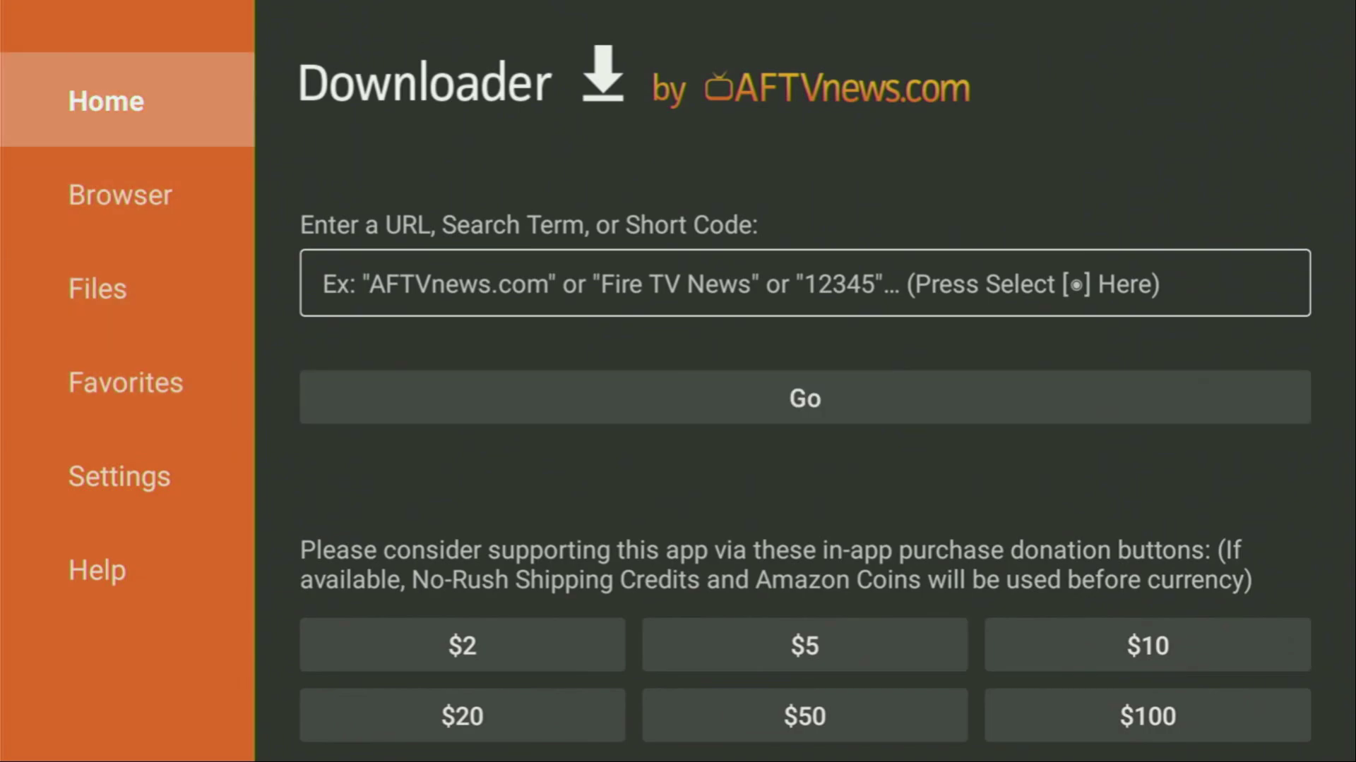
key("Down")
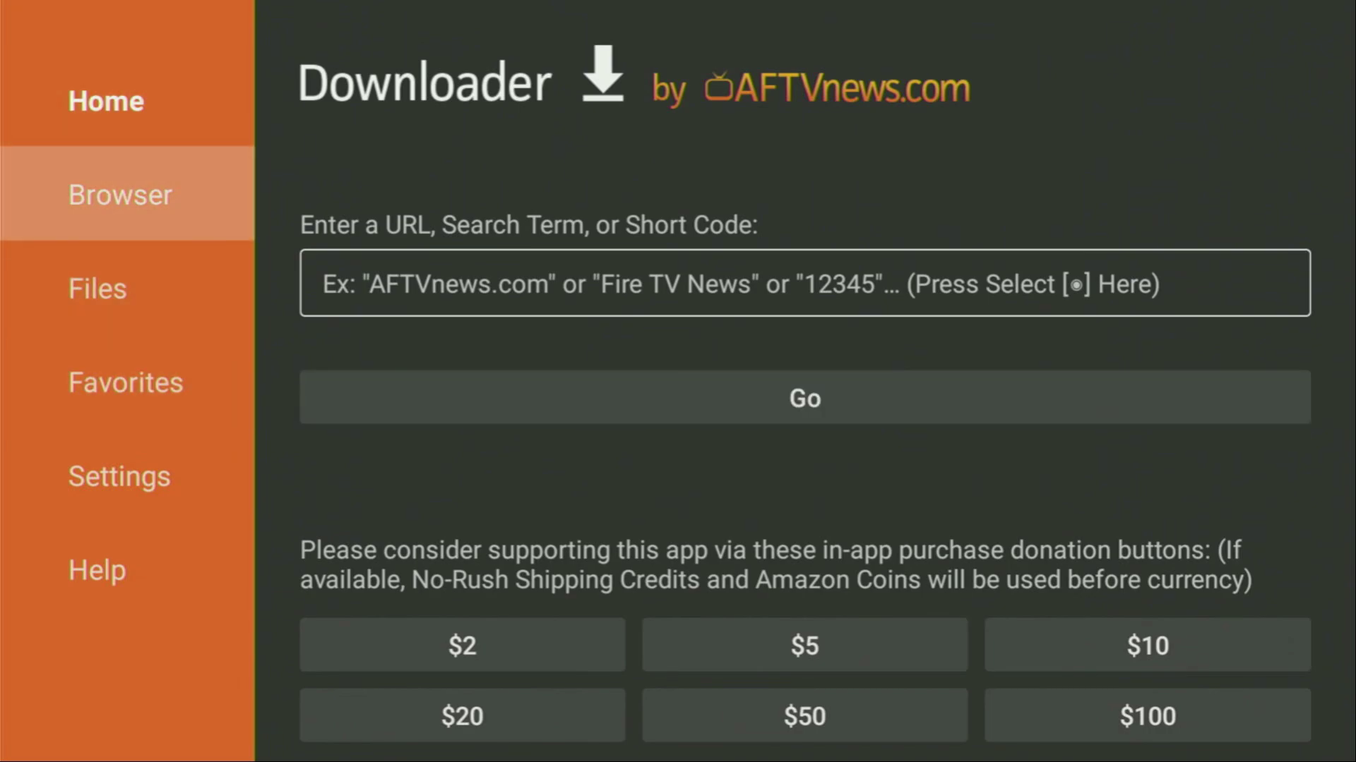
key("Up")
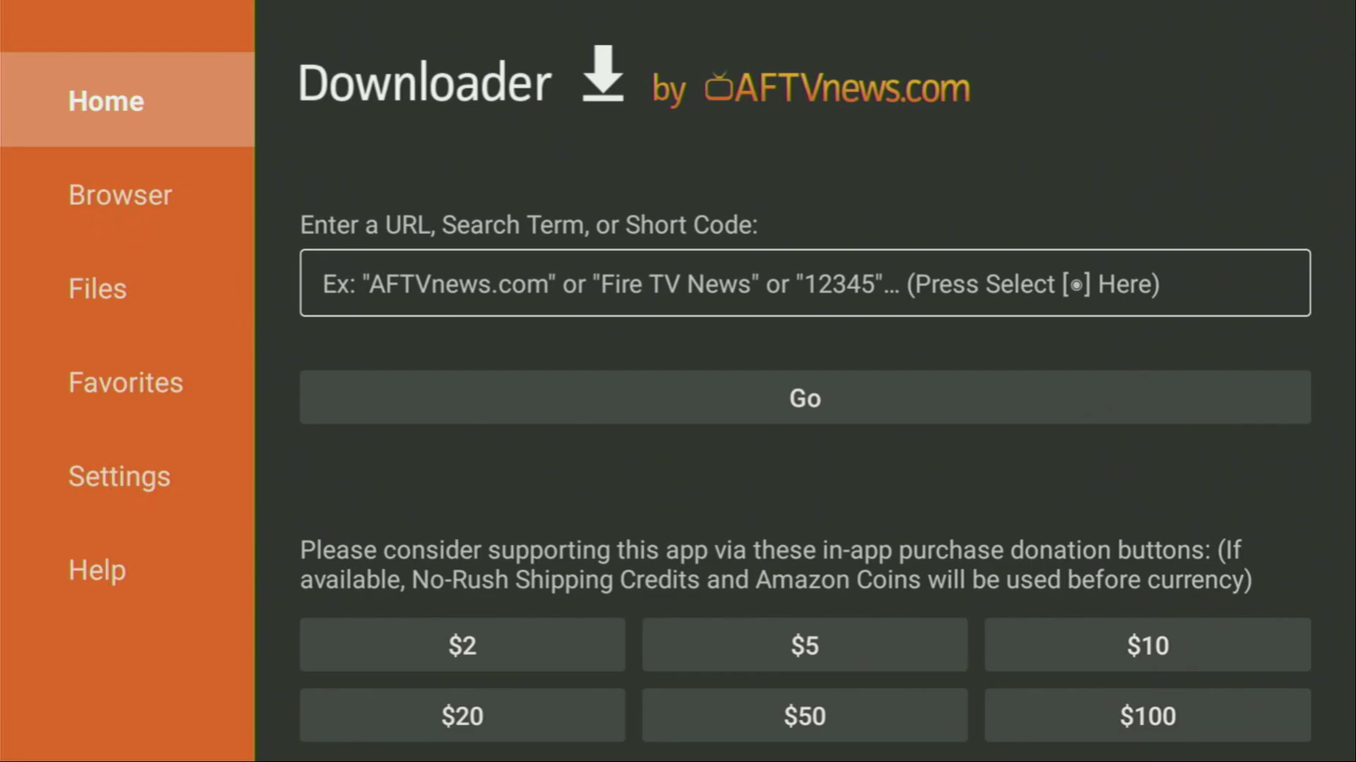
- Enter applinked.store as the address in Downloader's URL field
key("Right")
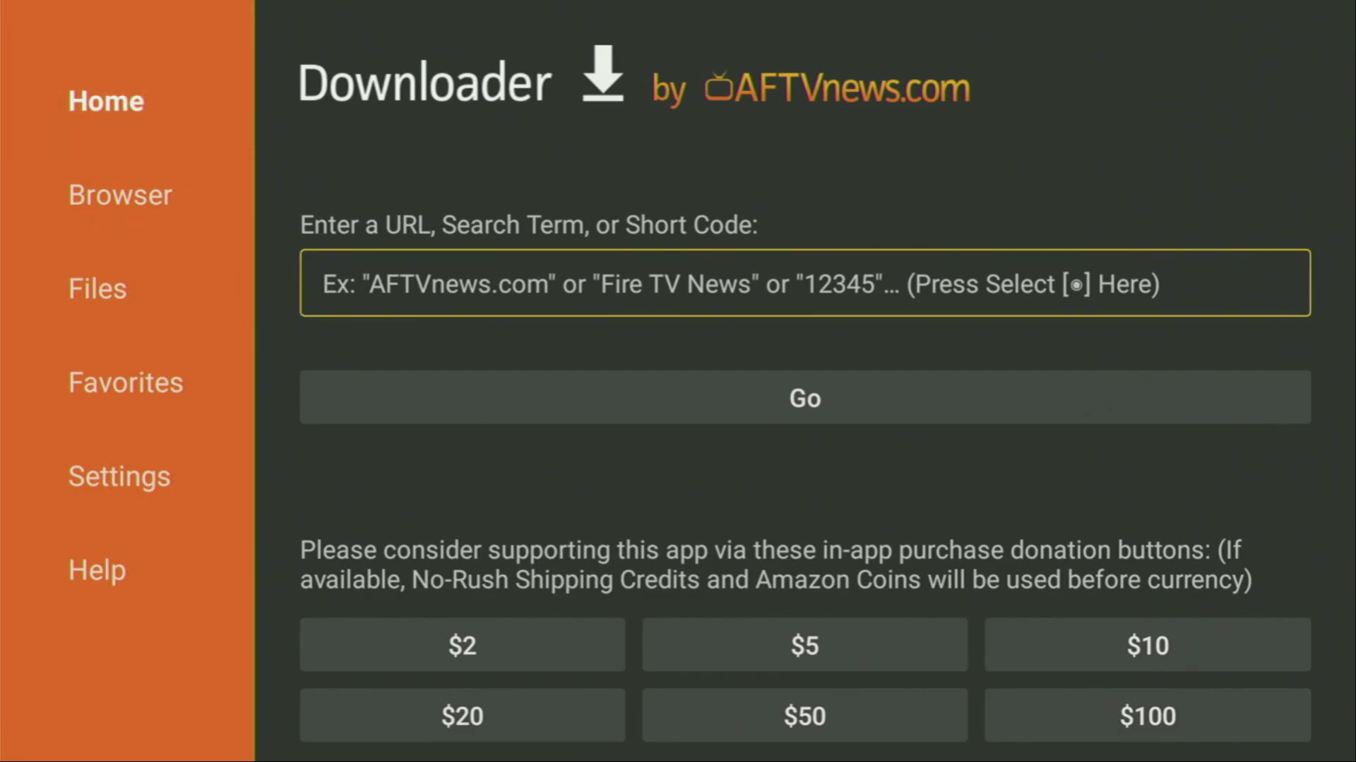
key("Return")
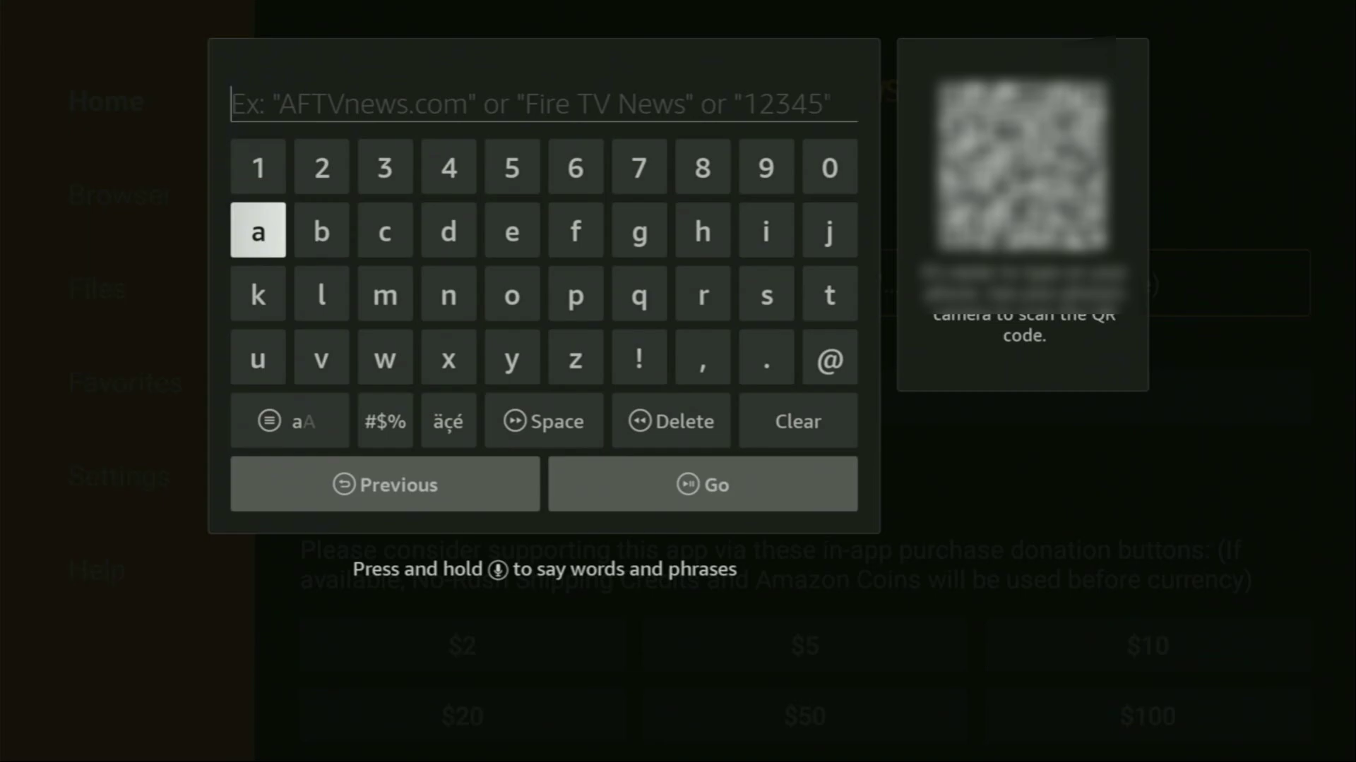
type("a")
key("Down")
key("Right")
key("Right")
key("Right")
key("Right")
key("Right")
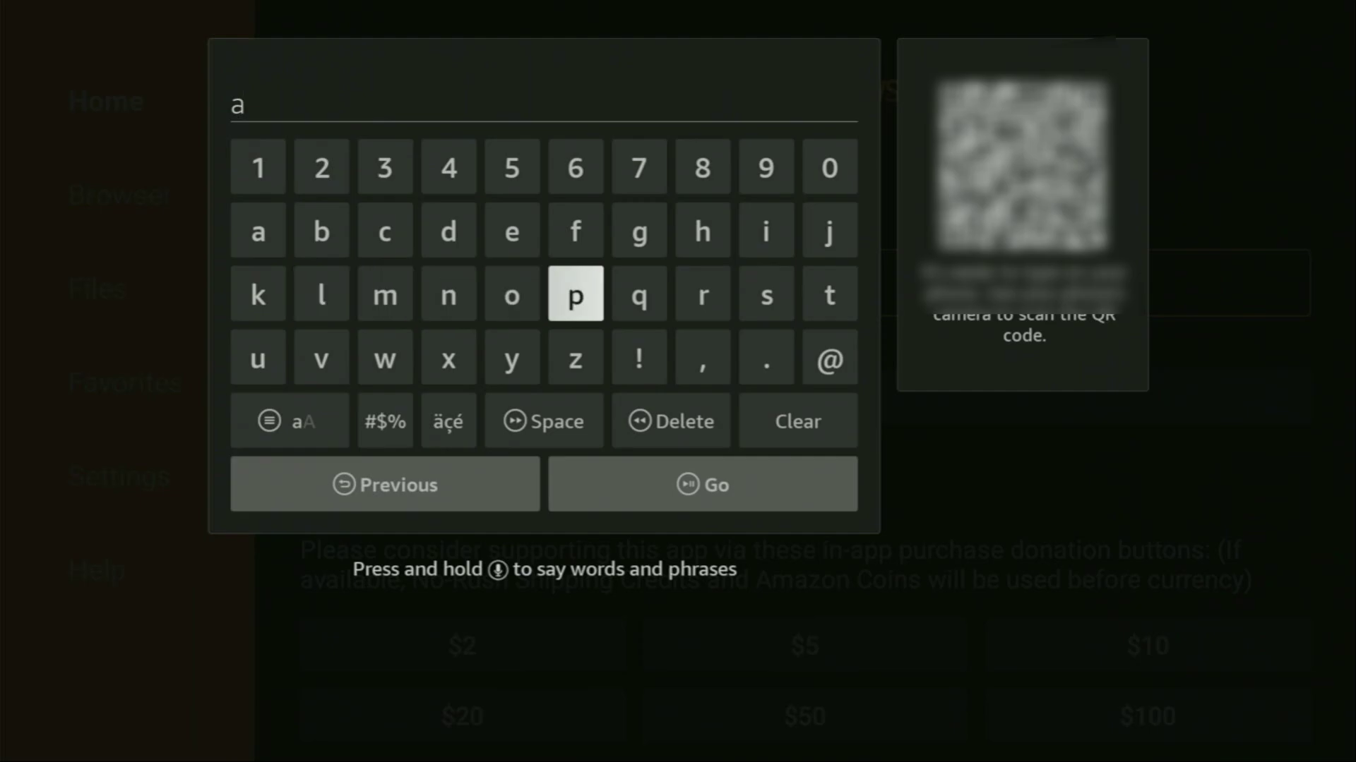
type("pp")
key("Left")
key("Left")
key("Left")
key("Left")
type("l")
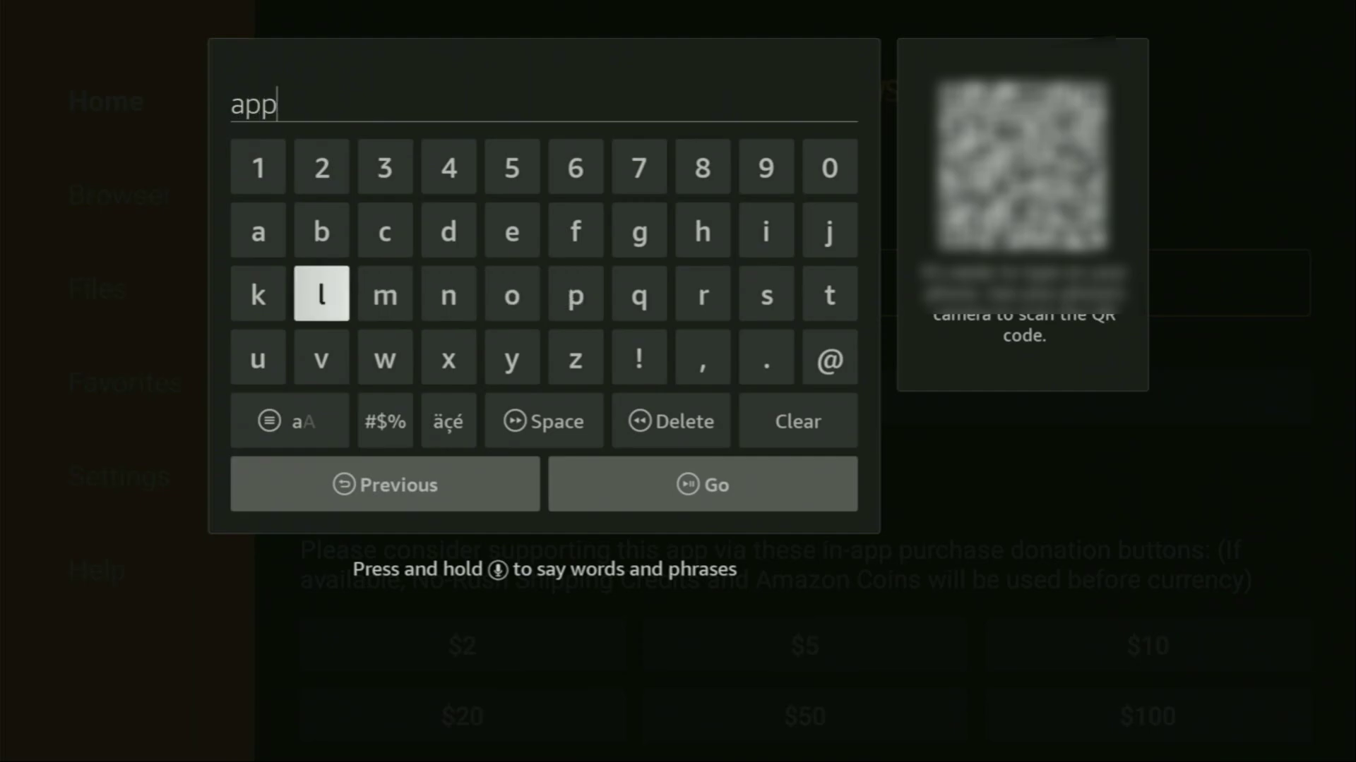
key("Up")
key("Right")
key("Right")
key("Right")
key("Right")
key("Right")
key("Right")
key("Right")
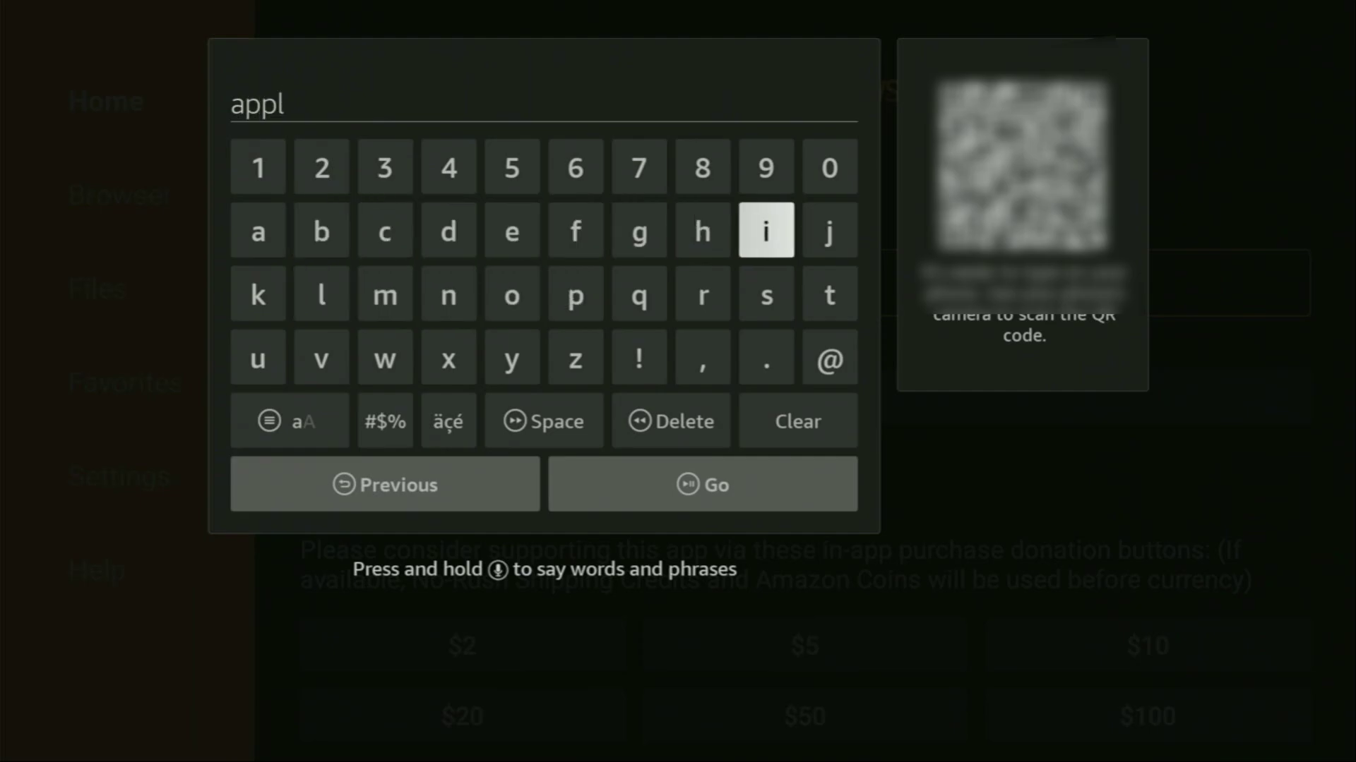
type("i")
key("Left")
key("Left")
key("Left")
key("Left")
key("Left")
key("Down")
type("n")
key("Left")
key("Left")
key("Left")
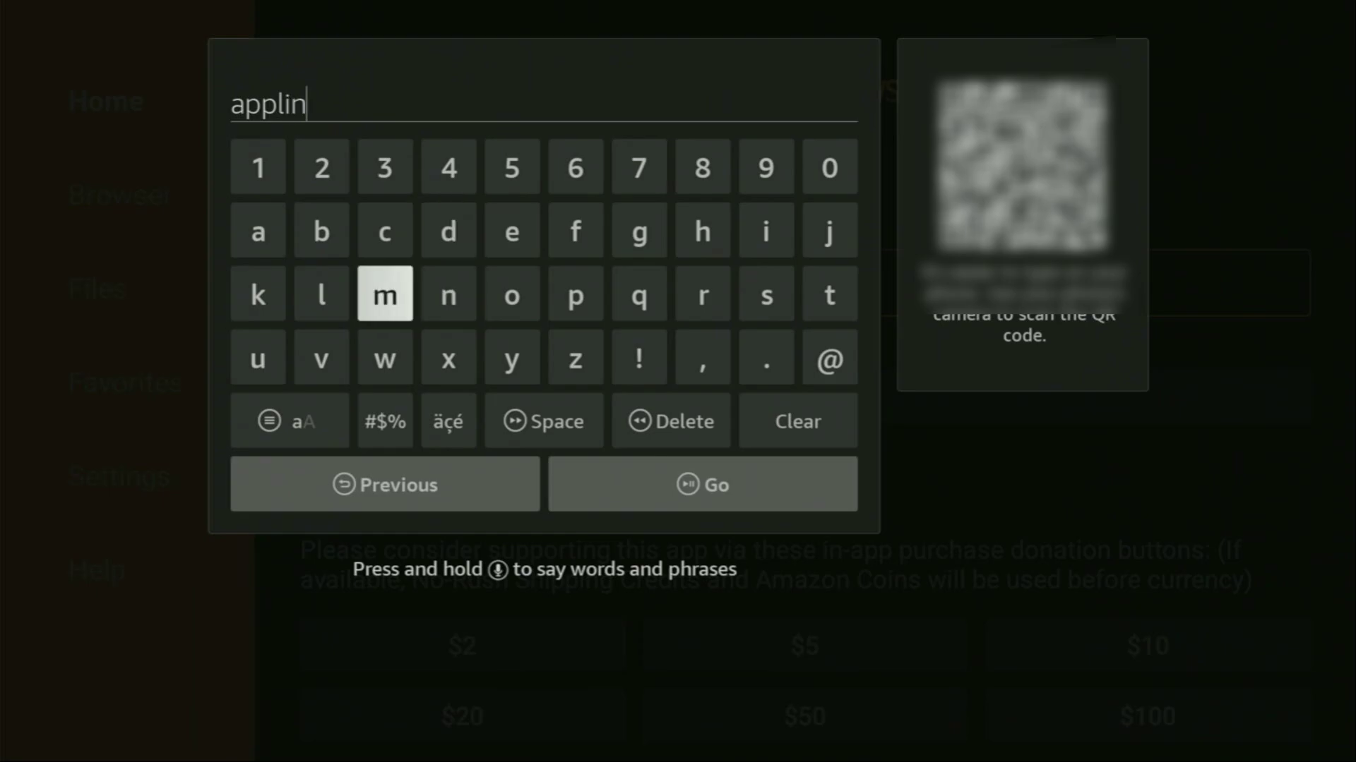
type("k")
key("Up")
key("Right")
key("Right")
key("Right")
key("Right")
type("e")
key("Left")
type("d")
key("Down")
key("Down")
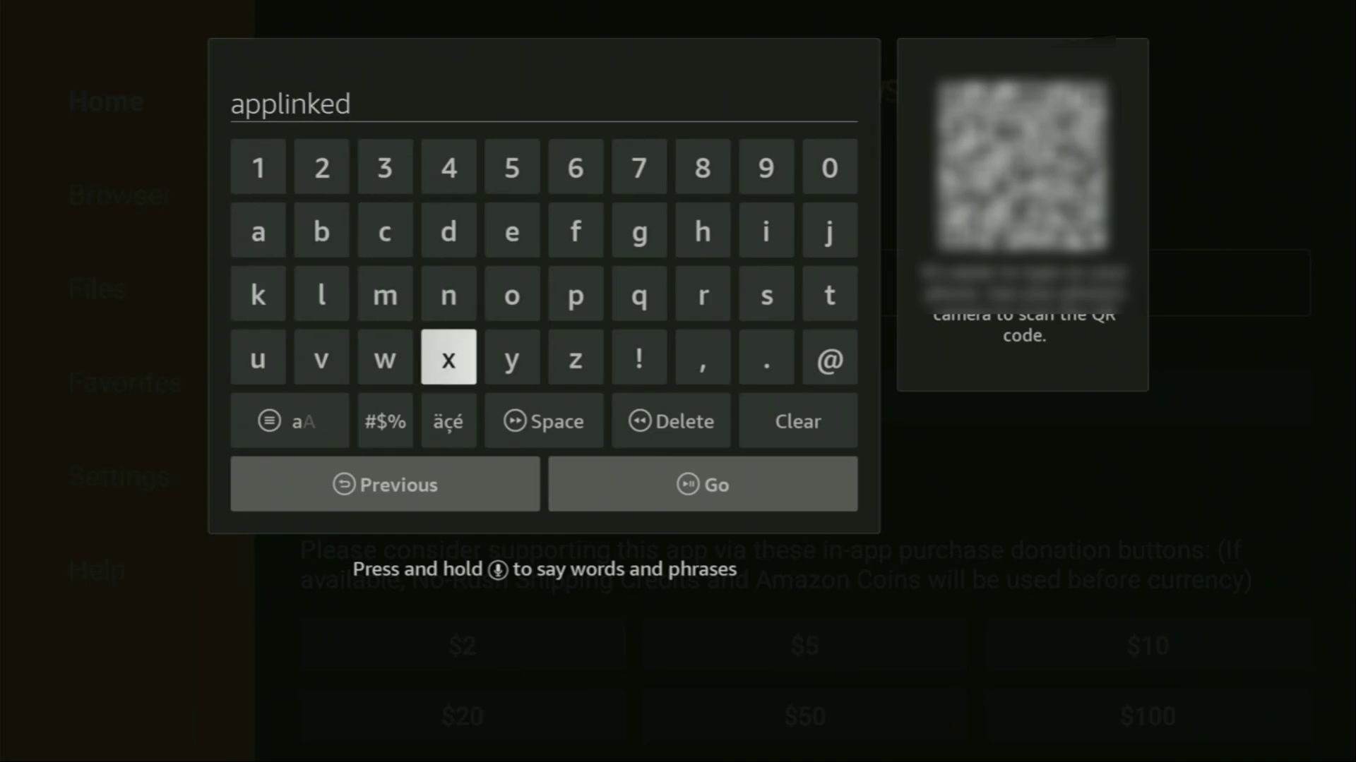
key("Right")
key("Right")
key("Right")
key("Right")
key("Right")
key("Right")
key("Left")
type(".")
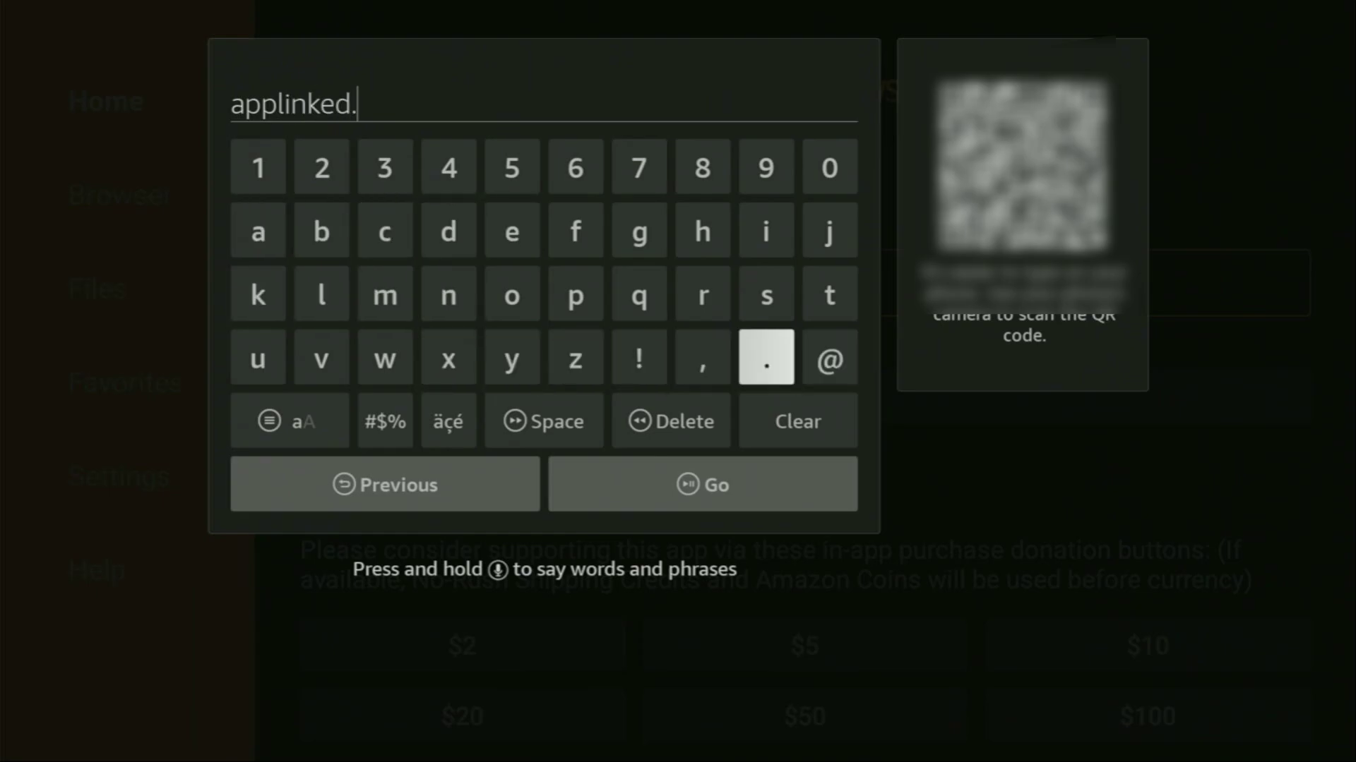
key("Up")
type("s")
key("Right")
type("t")
key("Left")
key("Left")
key("Left")
key("Left")
key("Left")
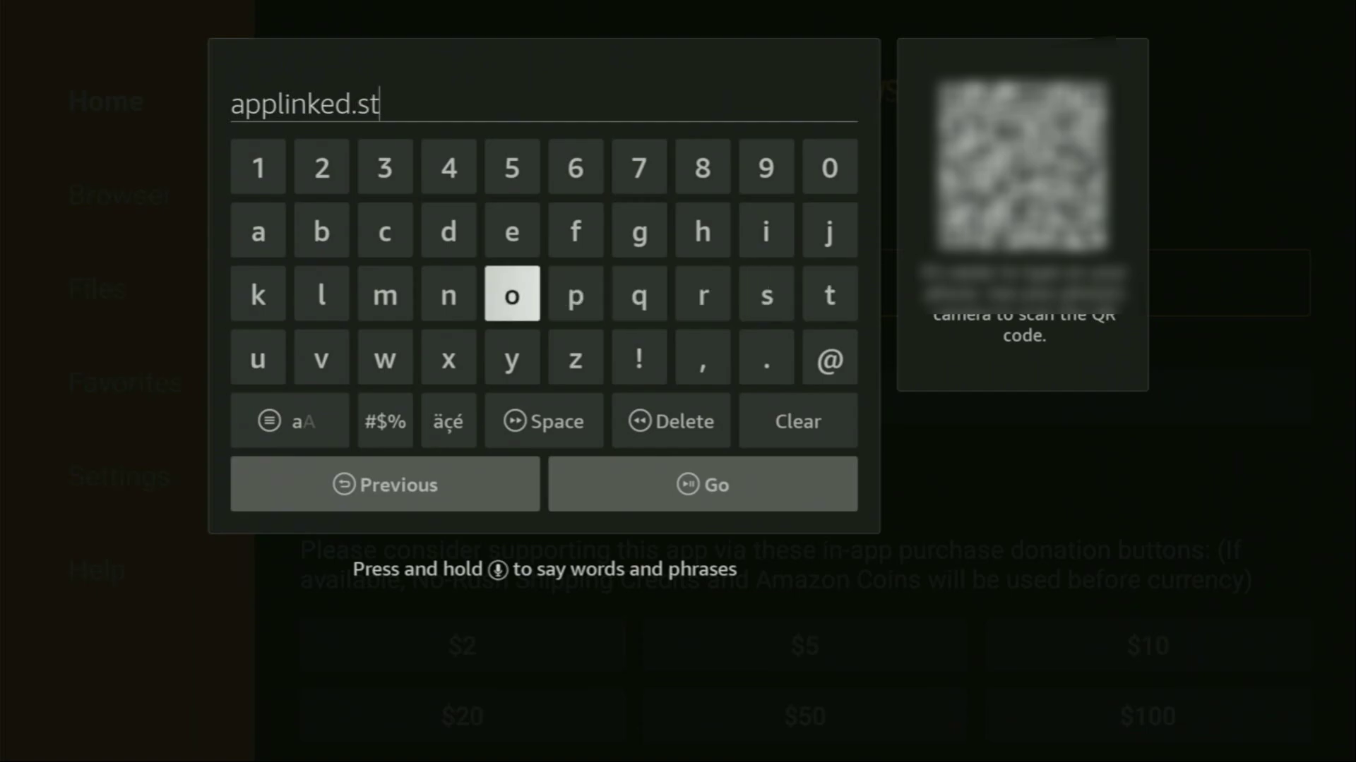
type("o")
key("Right")
key("Right")
key("Right")
type("r")
key("Up")
key("Left")
key("Left")
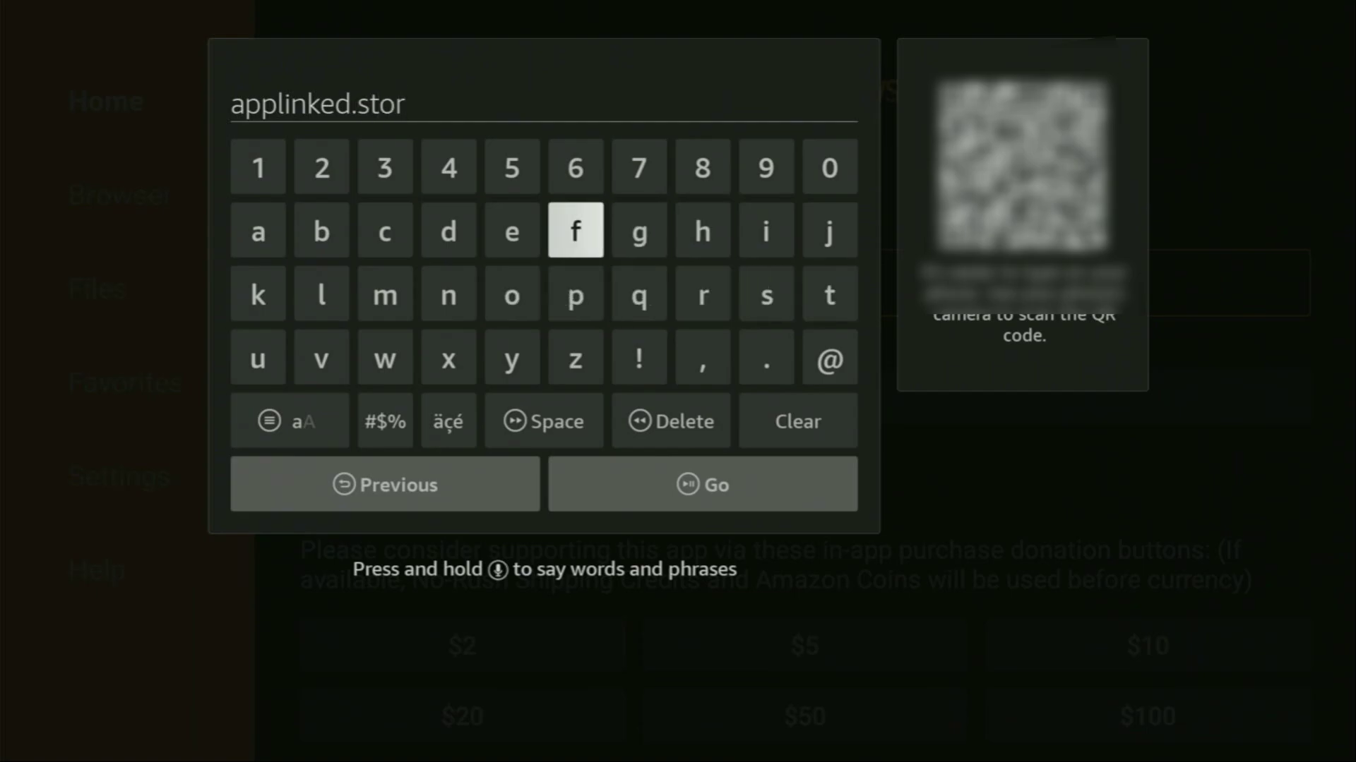
key("Left")
type("e")
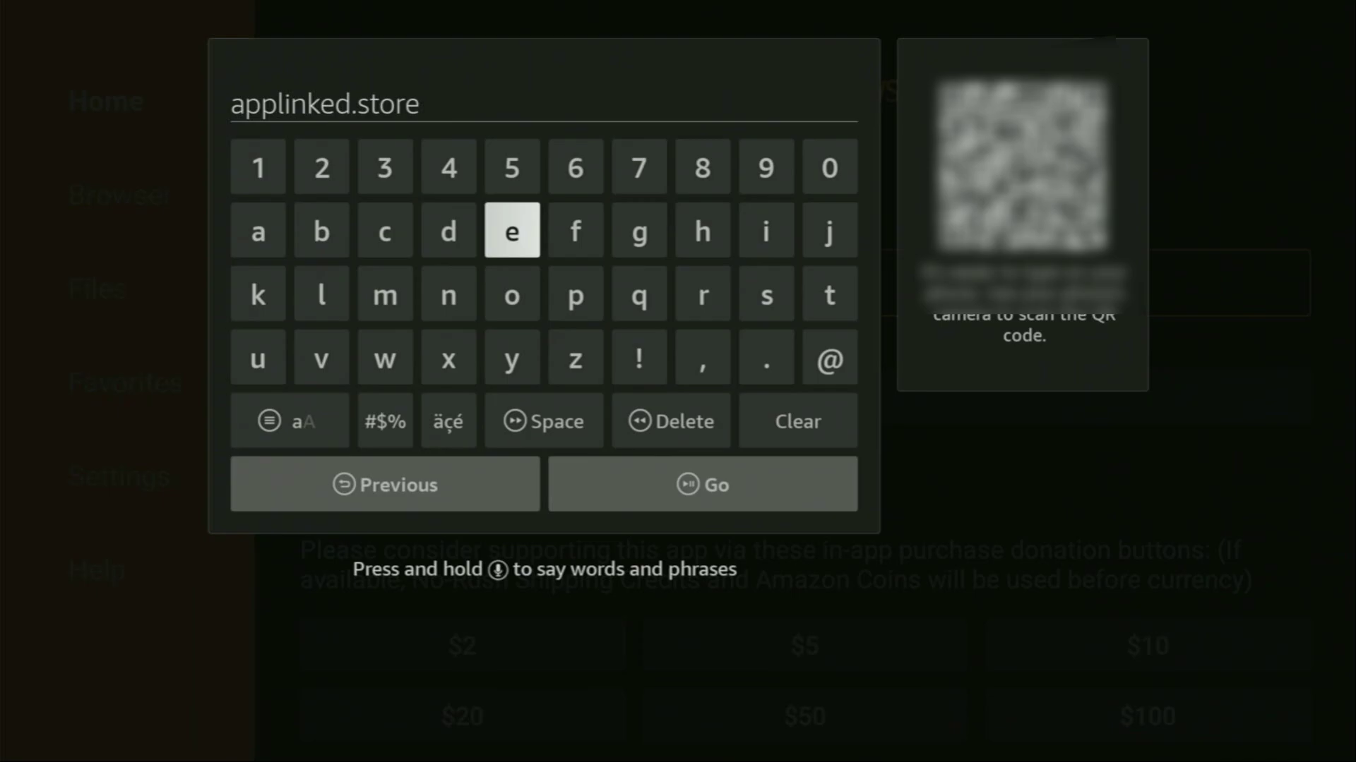
- Submit the entered address to load the AppLinked website
key("Down")
key("Down")
key("Down")
key("Down")
key("Right")
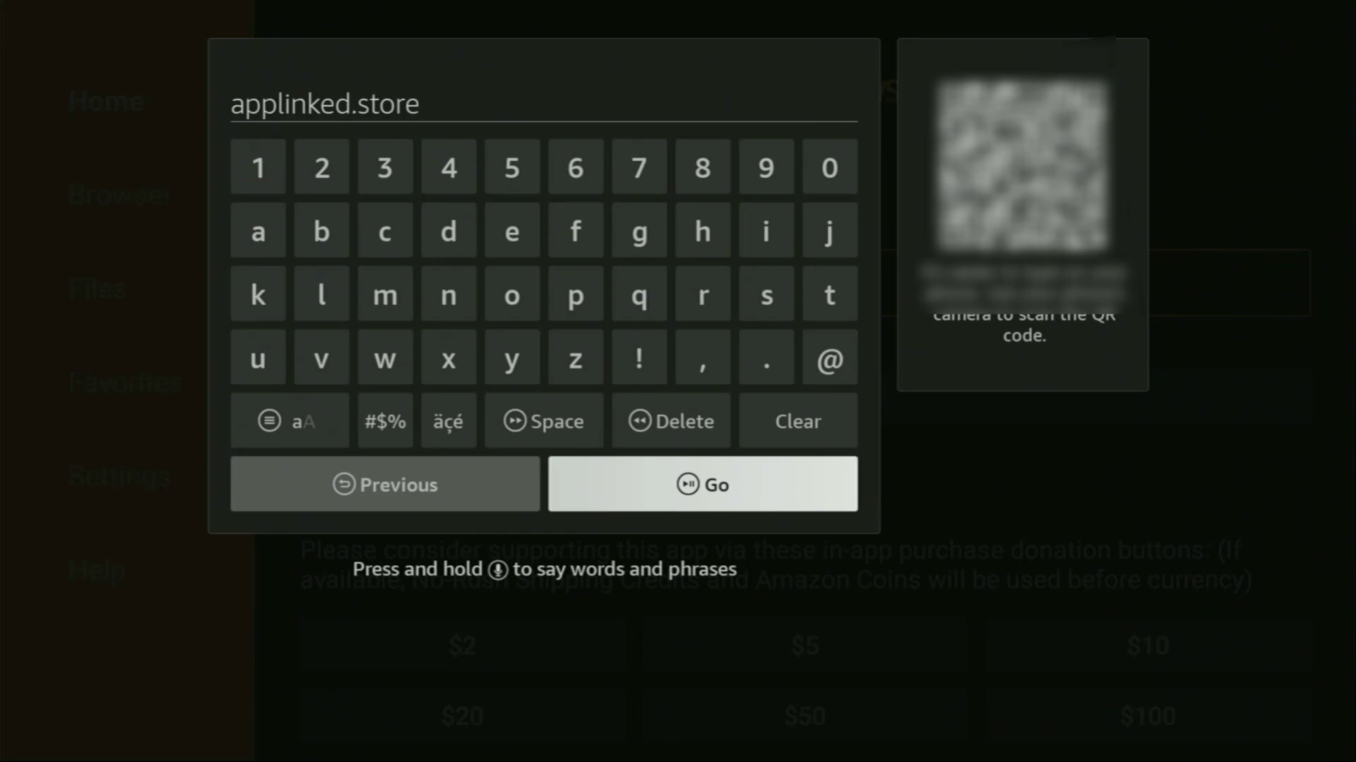
key("Return")
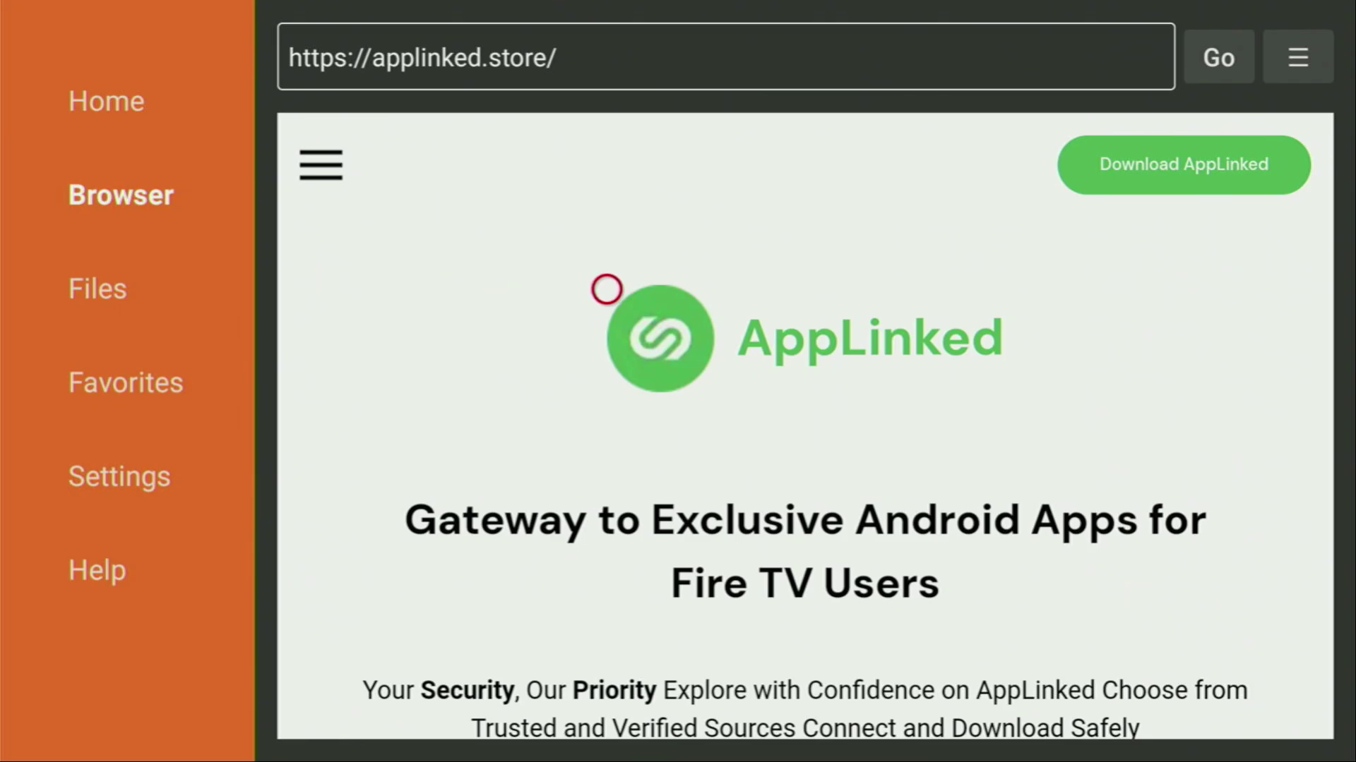
- Download and install AppLinked from its website, finishing the installation without opening the app
scroll(890, 711, "down", 2)
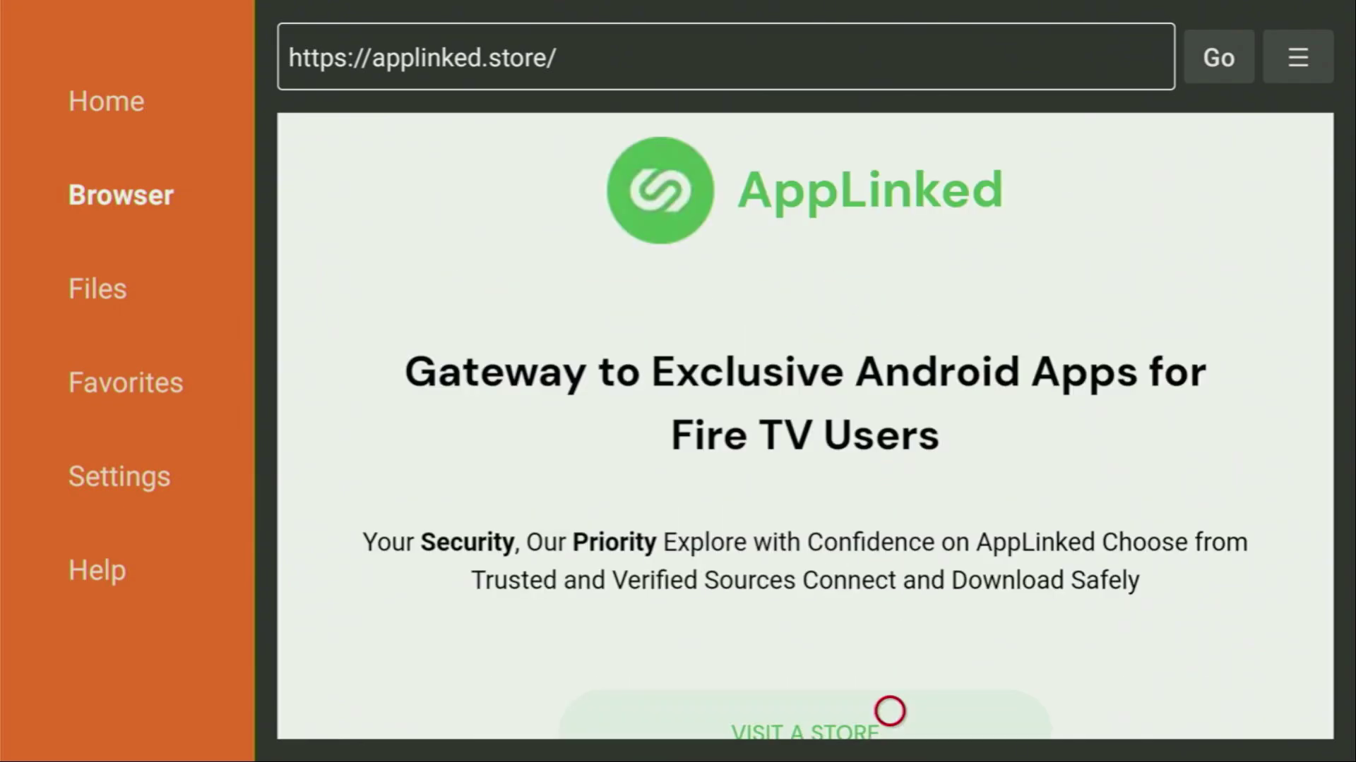
scroll(889, 141, "up", 2)
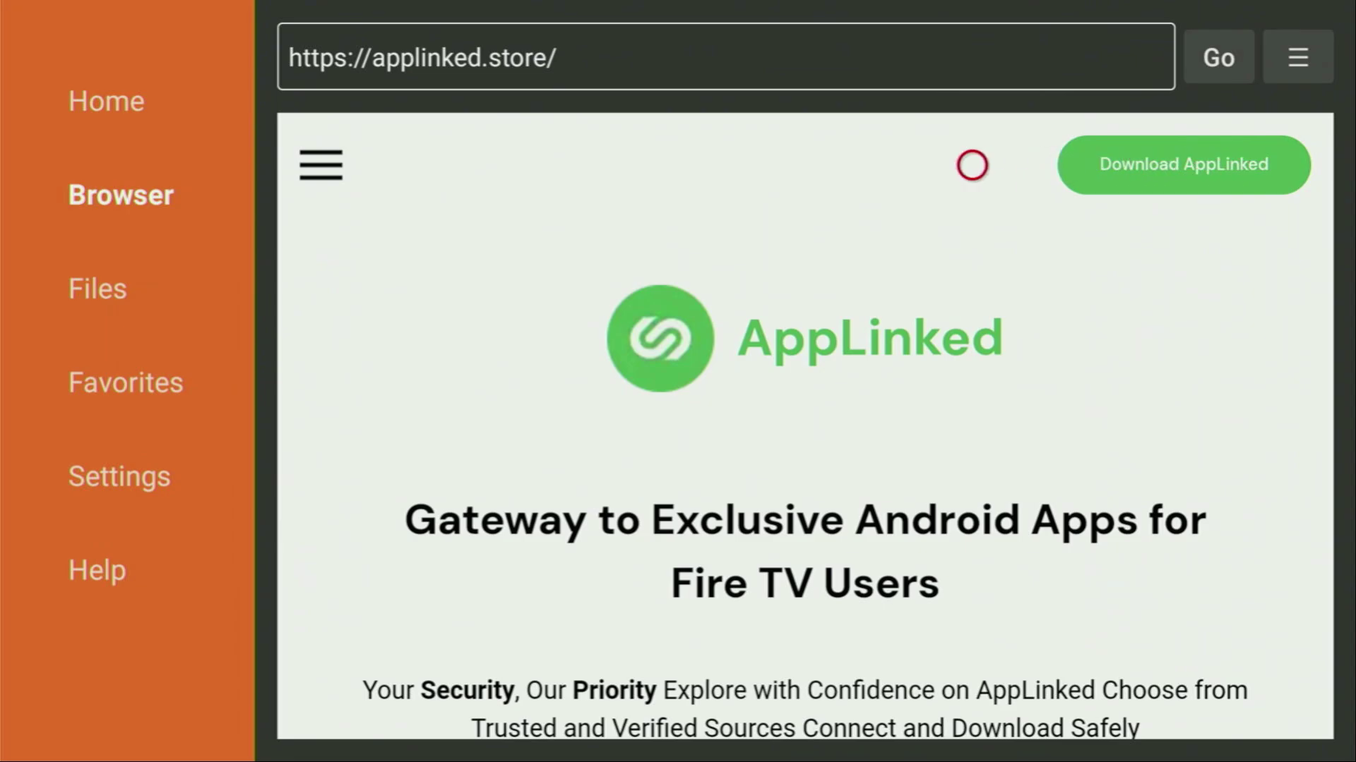
left_click(1124, 164)
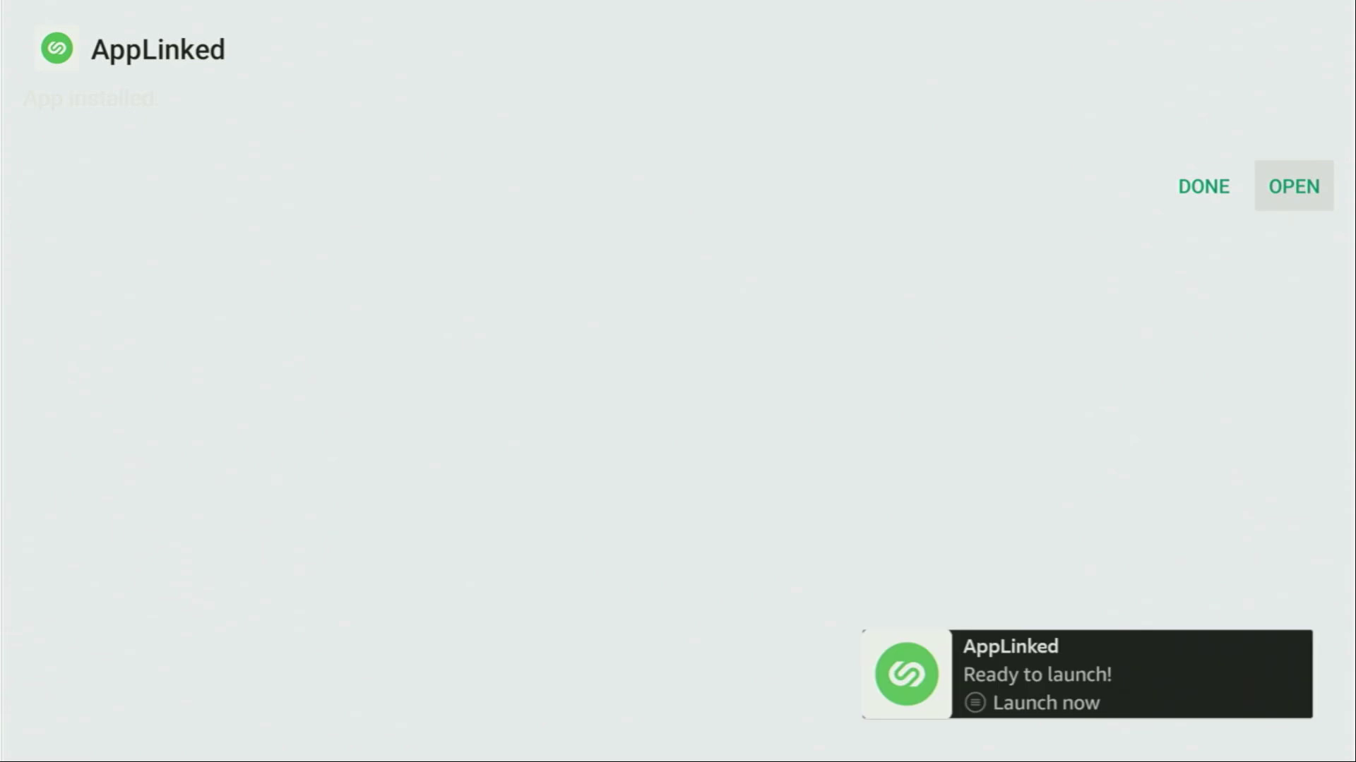
key("Left")
key("Return")
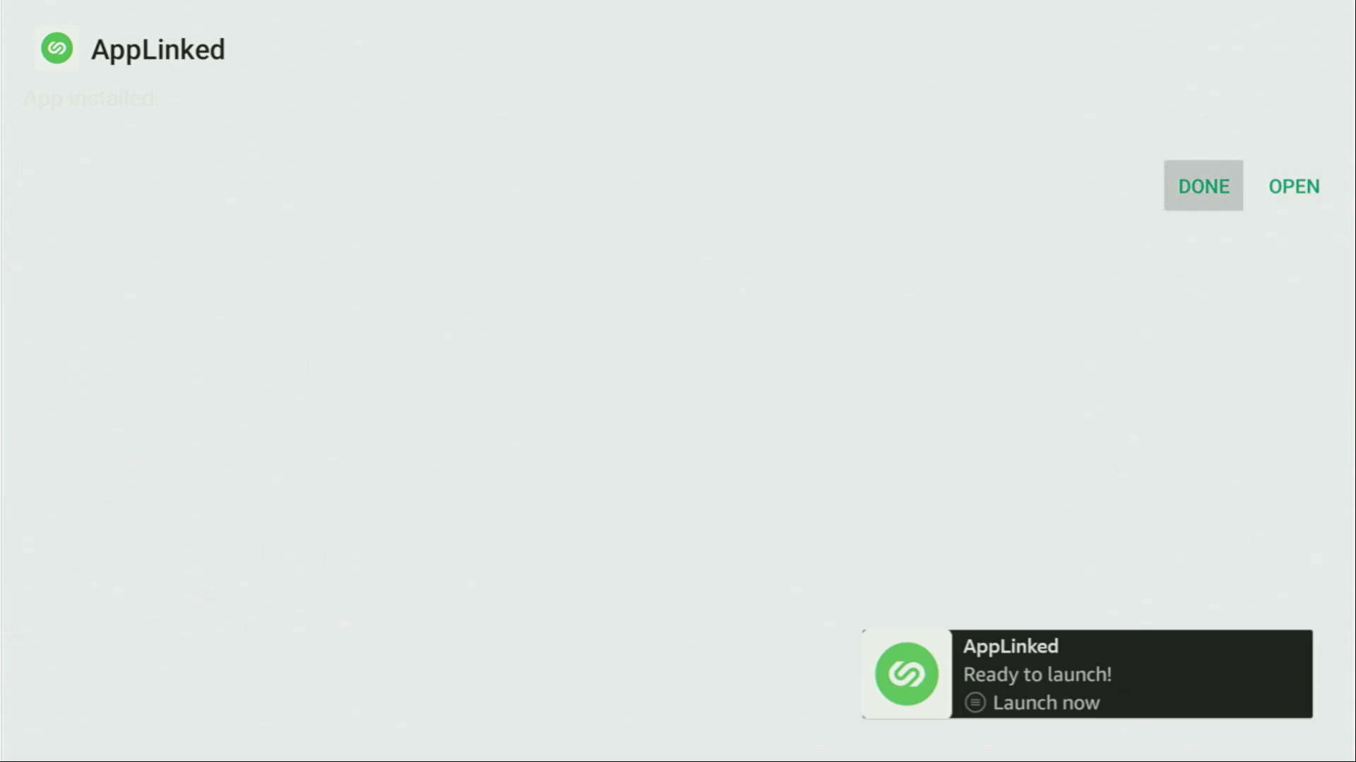
- Delete the downloaded installation file Applinked_V2.0.2(1).apk and confirm the deletion
key("Right")
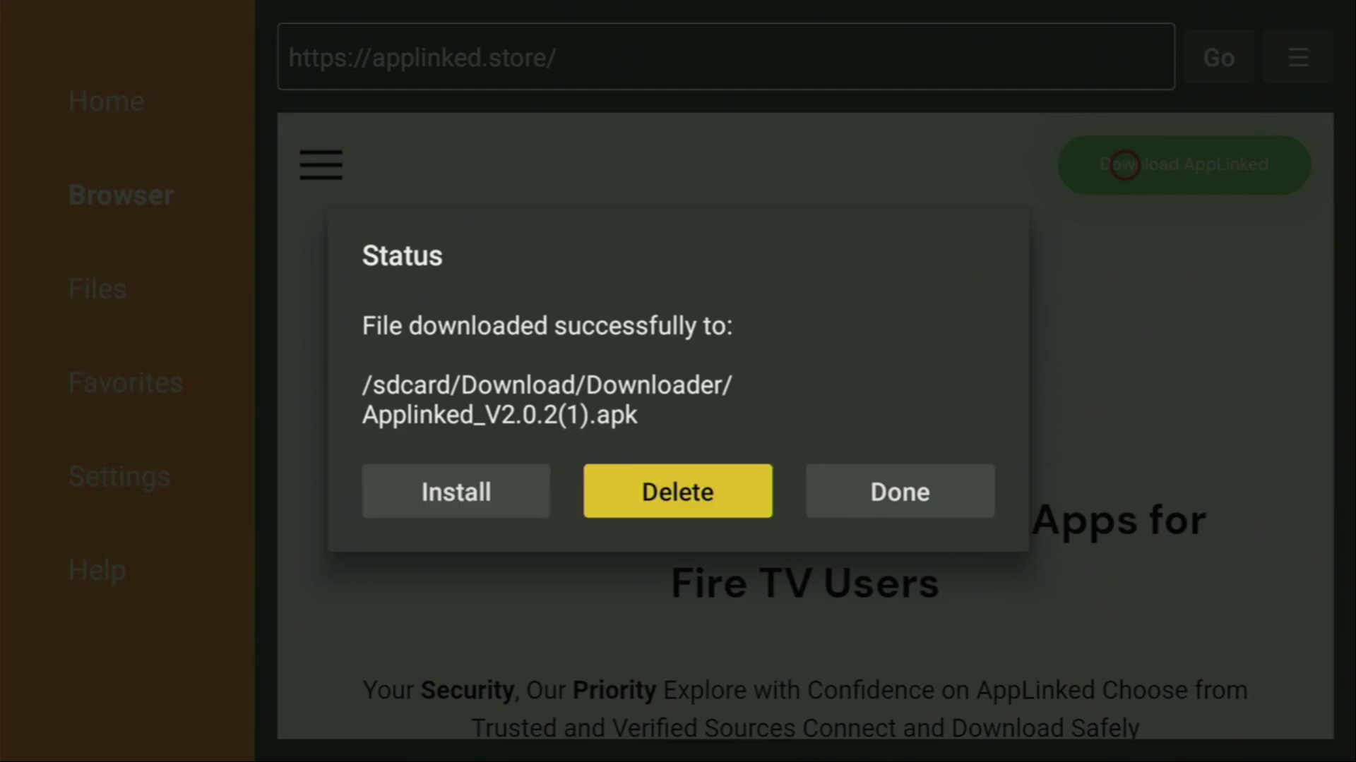
key("Return")
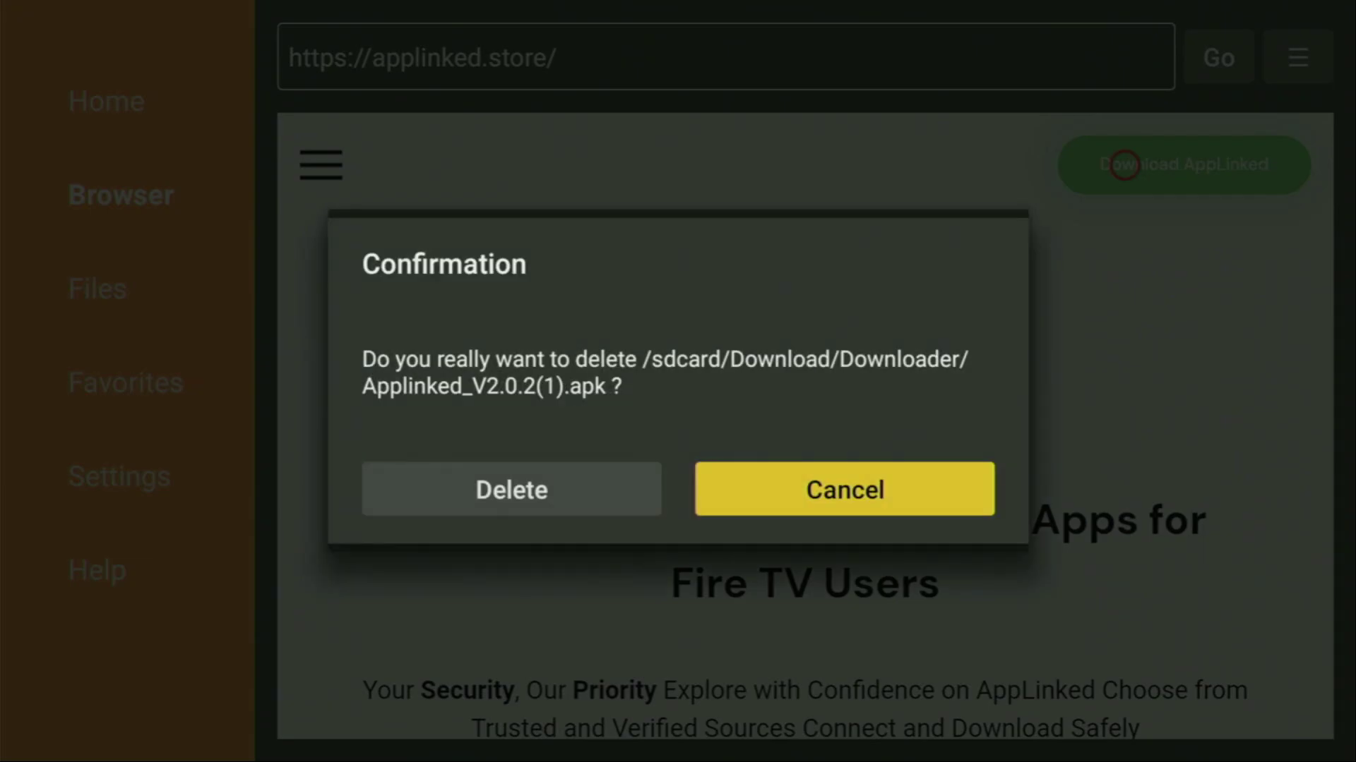
key("Left")
key("Return")
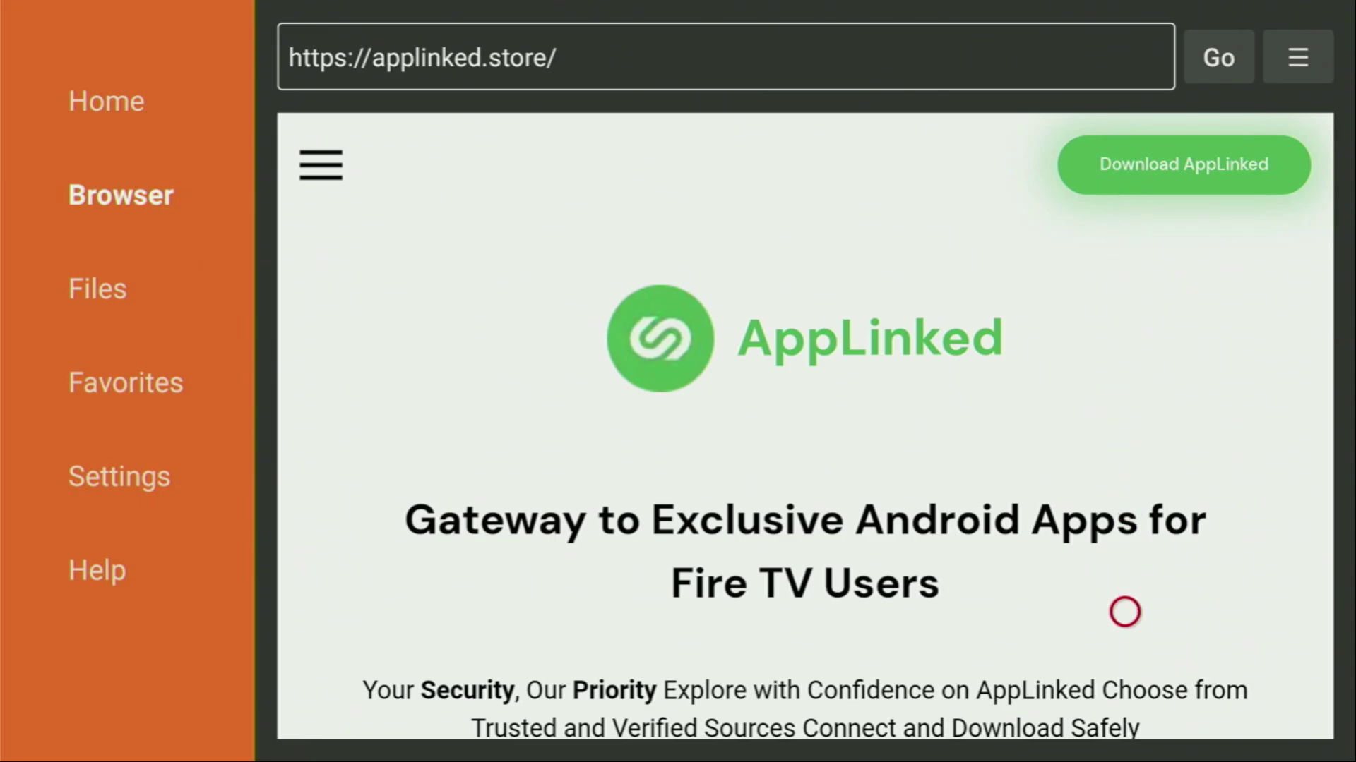
- Leave Downloader for the Fire TV home screen and open the full Your Apps & Channels list
scroll(1124, 696, "down", 10)
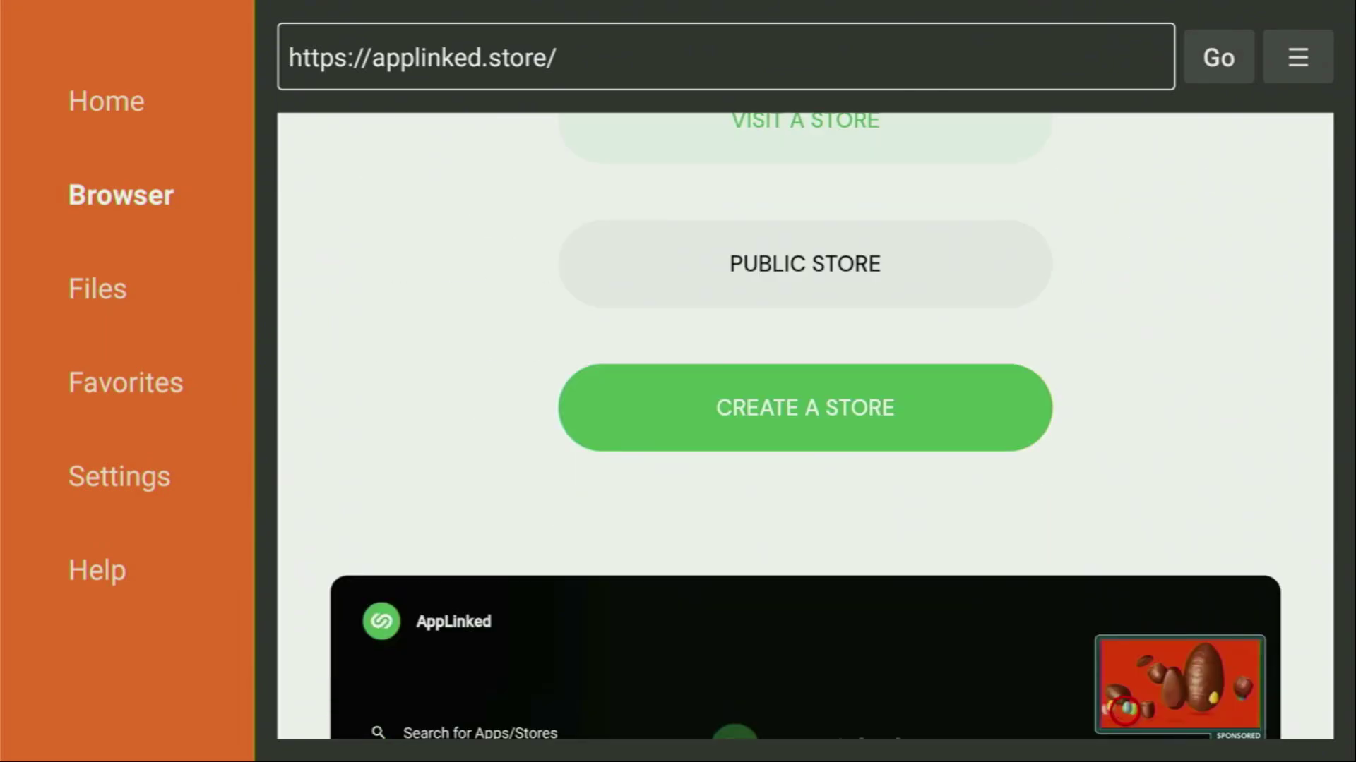
scroll(1125, 709, "down", 15)
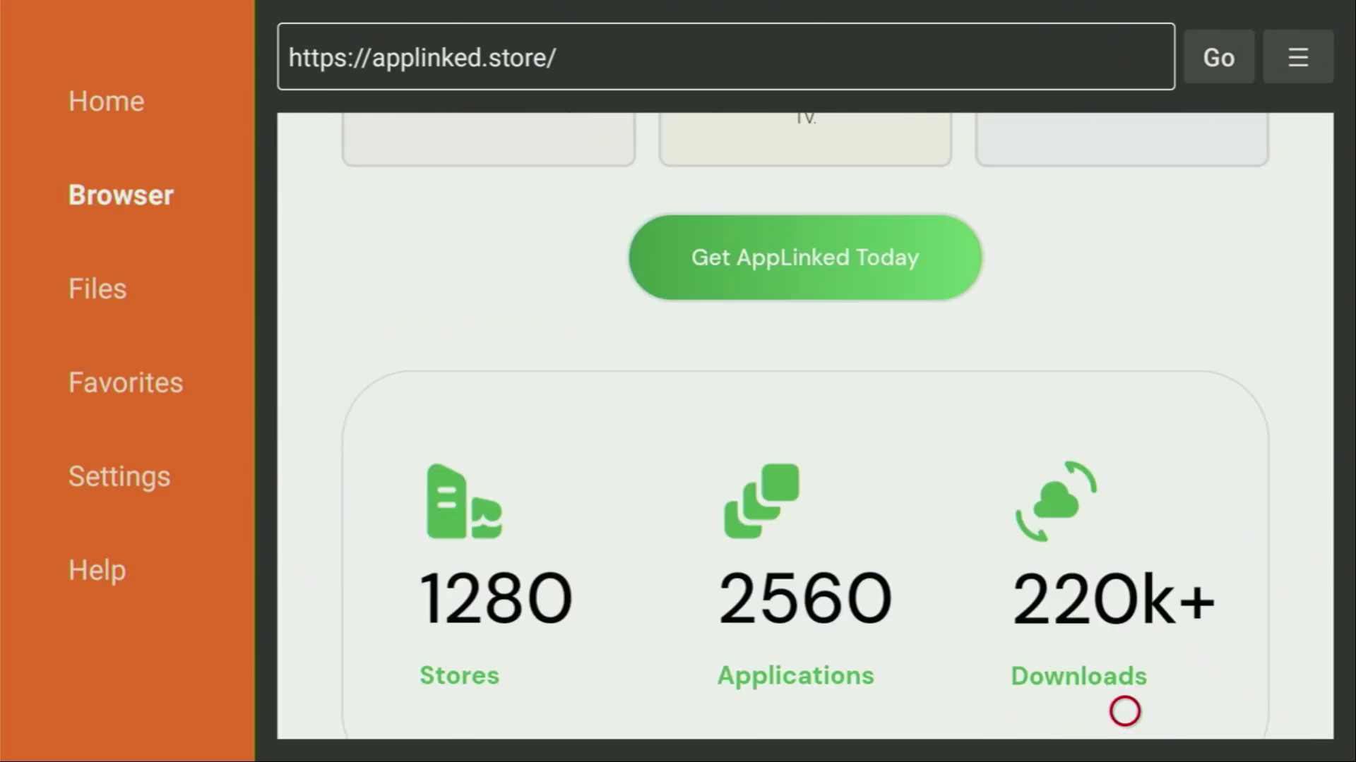
key("Home")
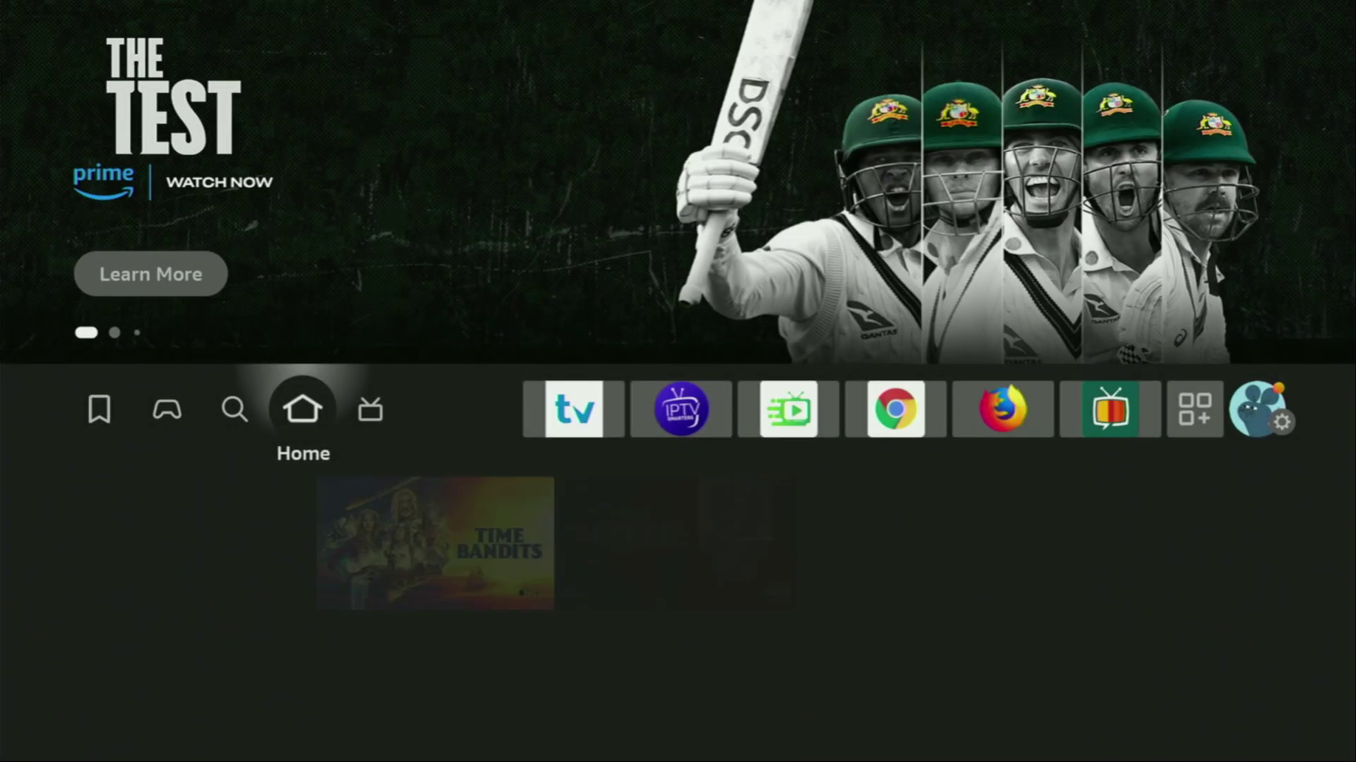
key("Right")
key("Right")
key("Right")
key("Right")
key("Right")
key("Right")
key("Right")
key("Right")
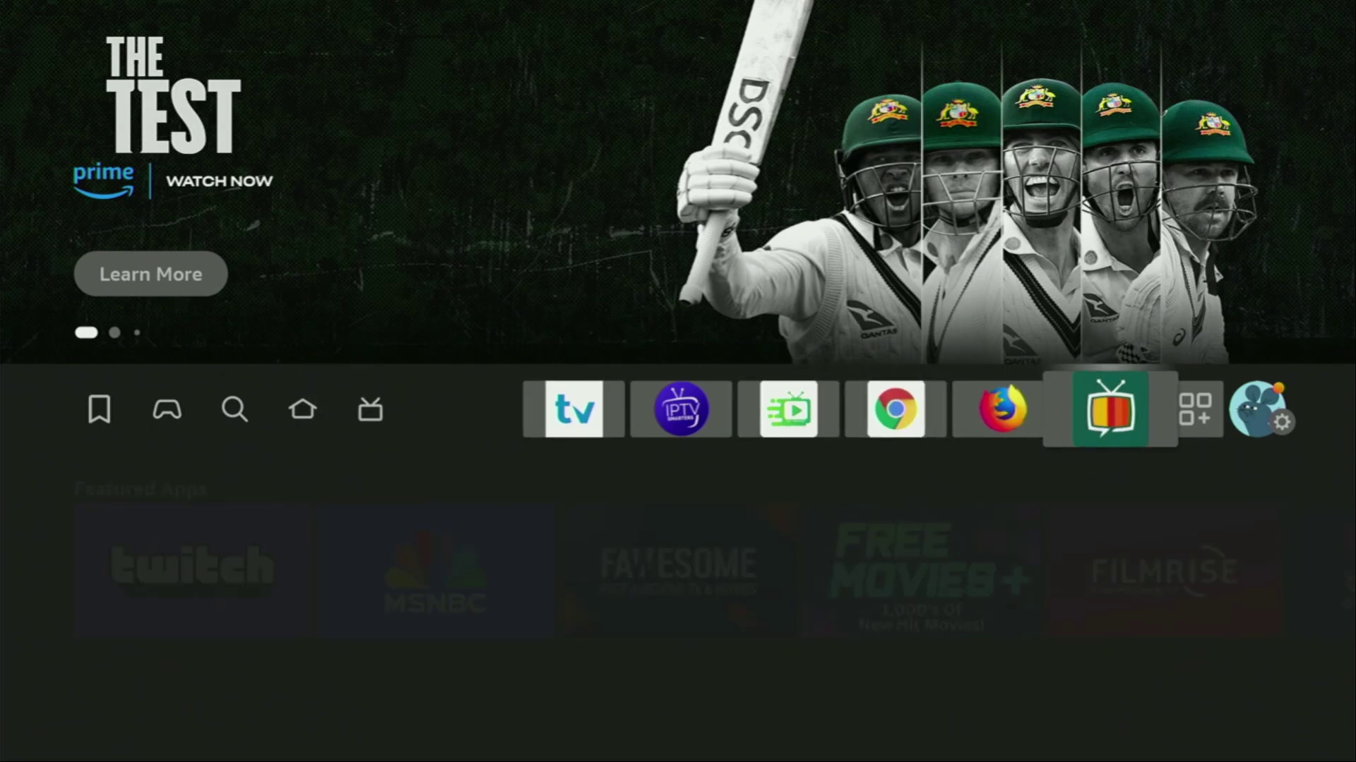
key("Return")
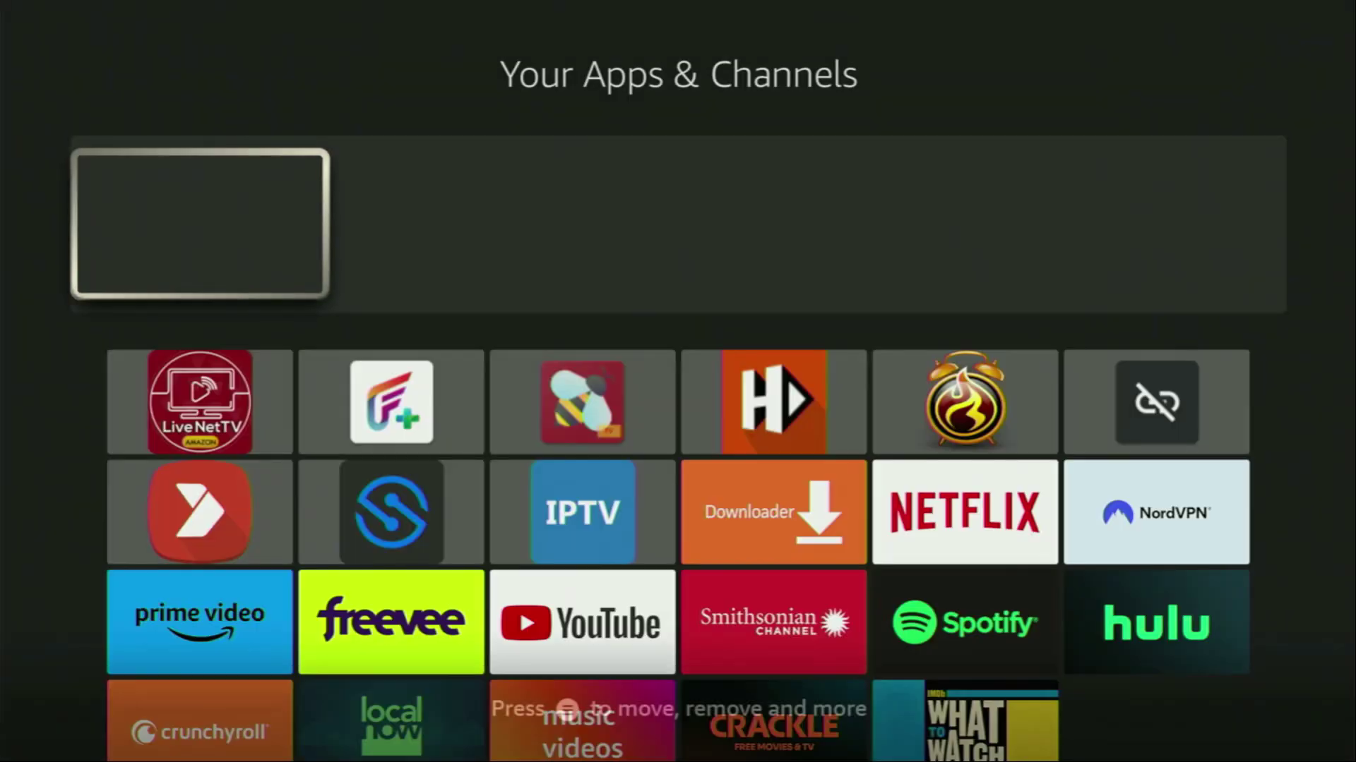
- Find the newly installed AppLinked in the last row of apps and move it to the front of the list
key("Down")
key("Down")
key("Down")
key("Down")
key("Right")
key("Right")
key("Right")
key("Right")
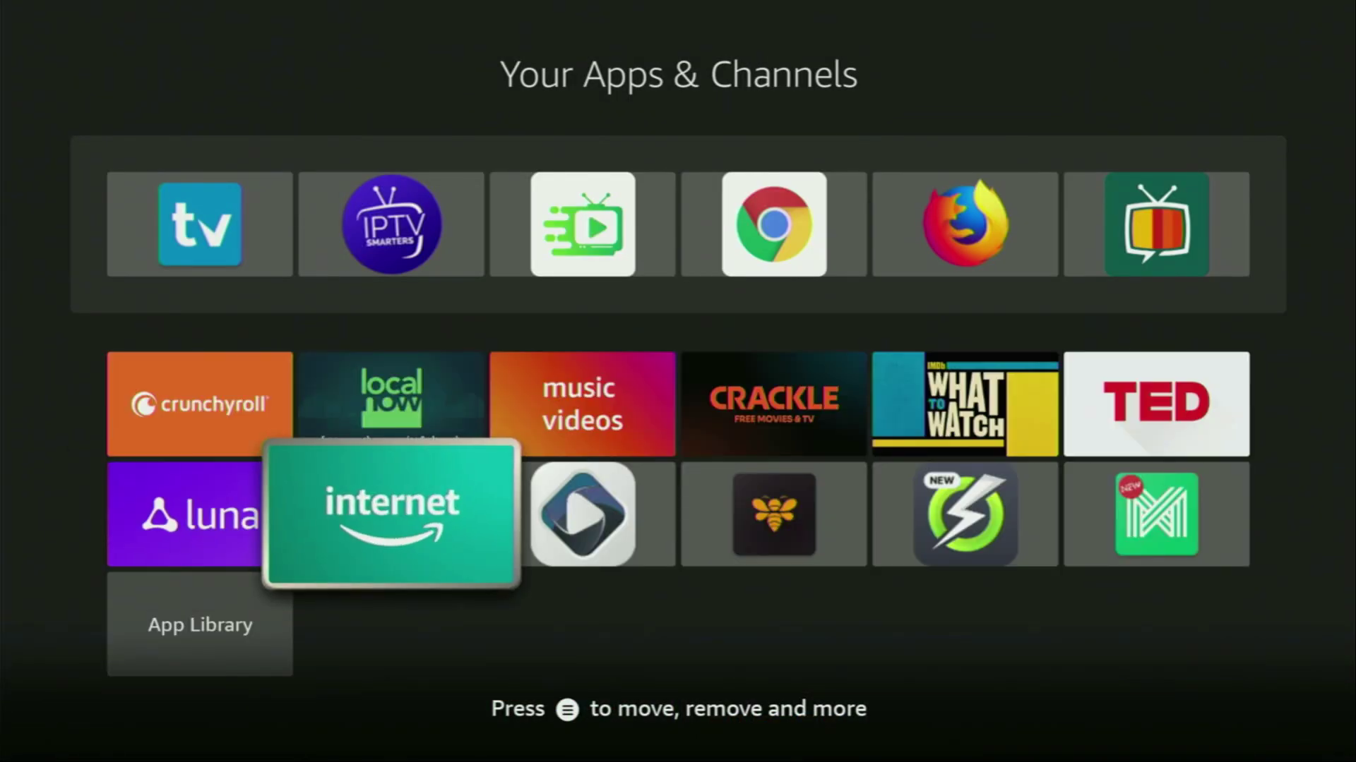
key("Right")
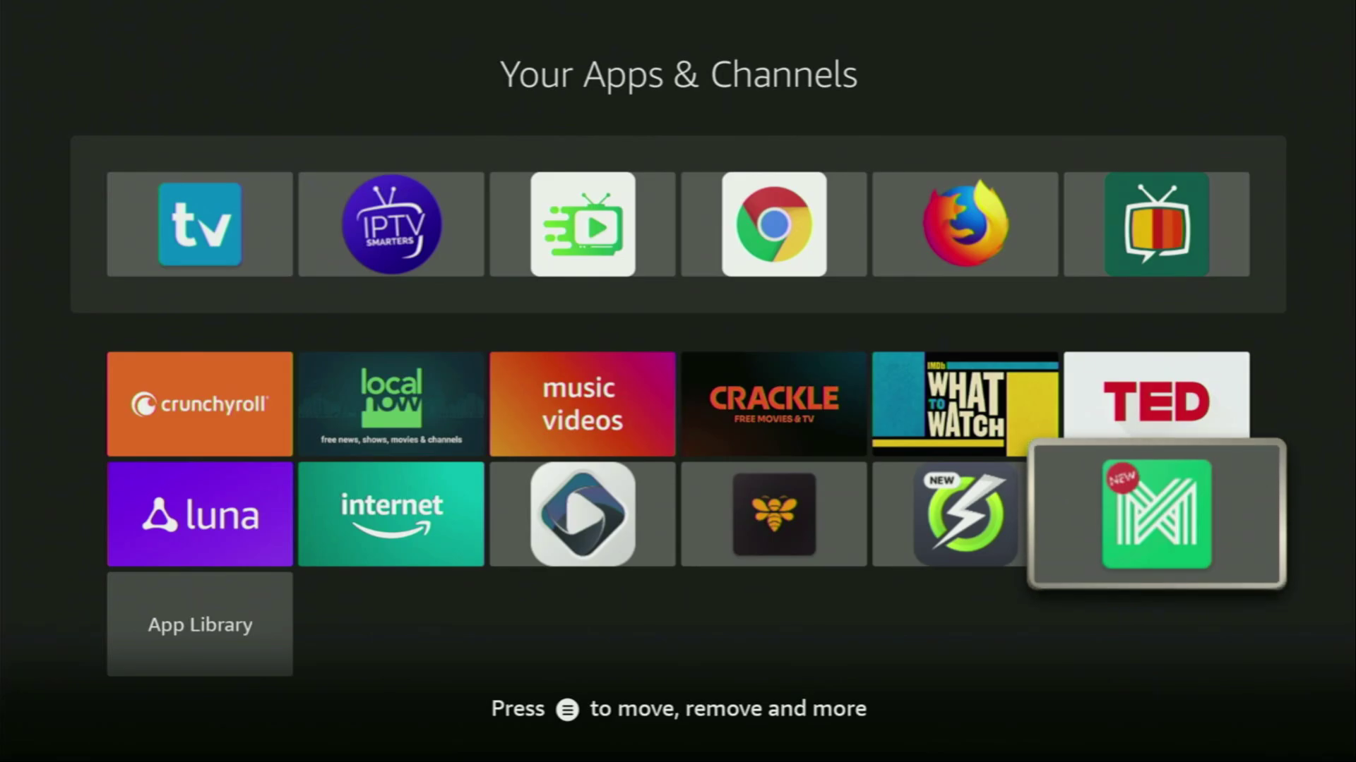
key("Menu")
key("Down")
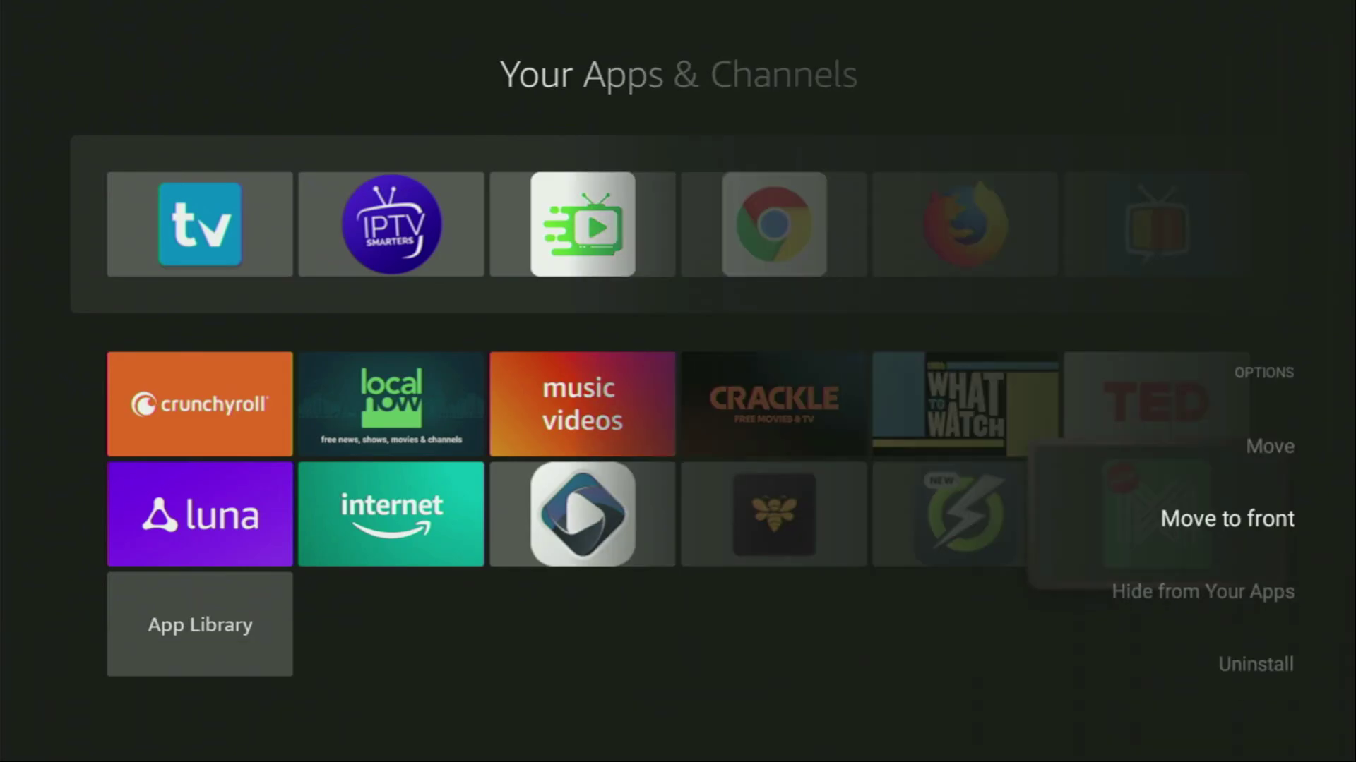
key("Return")
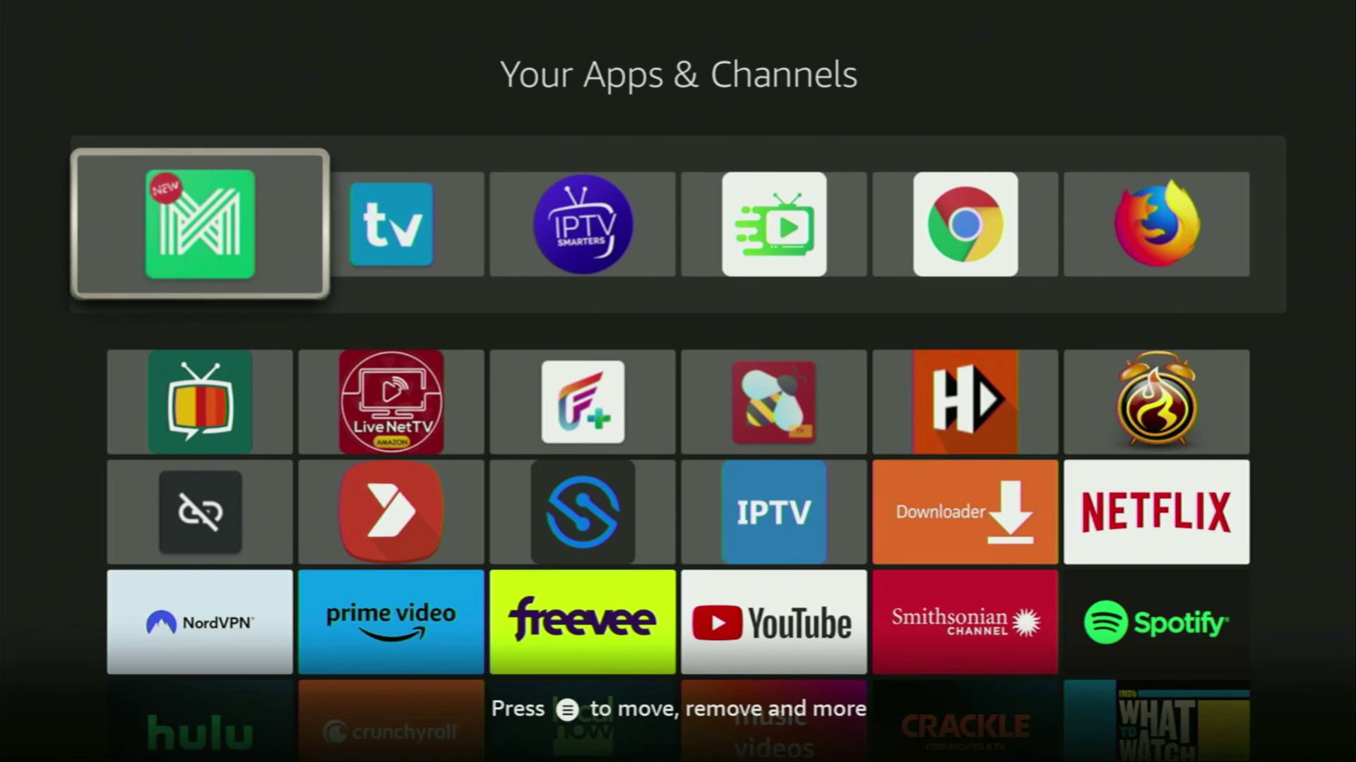
- Return to the Fire TV home screen and go to Settings
key("Down")
key("Down")
key("Down")
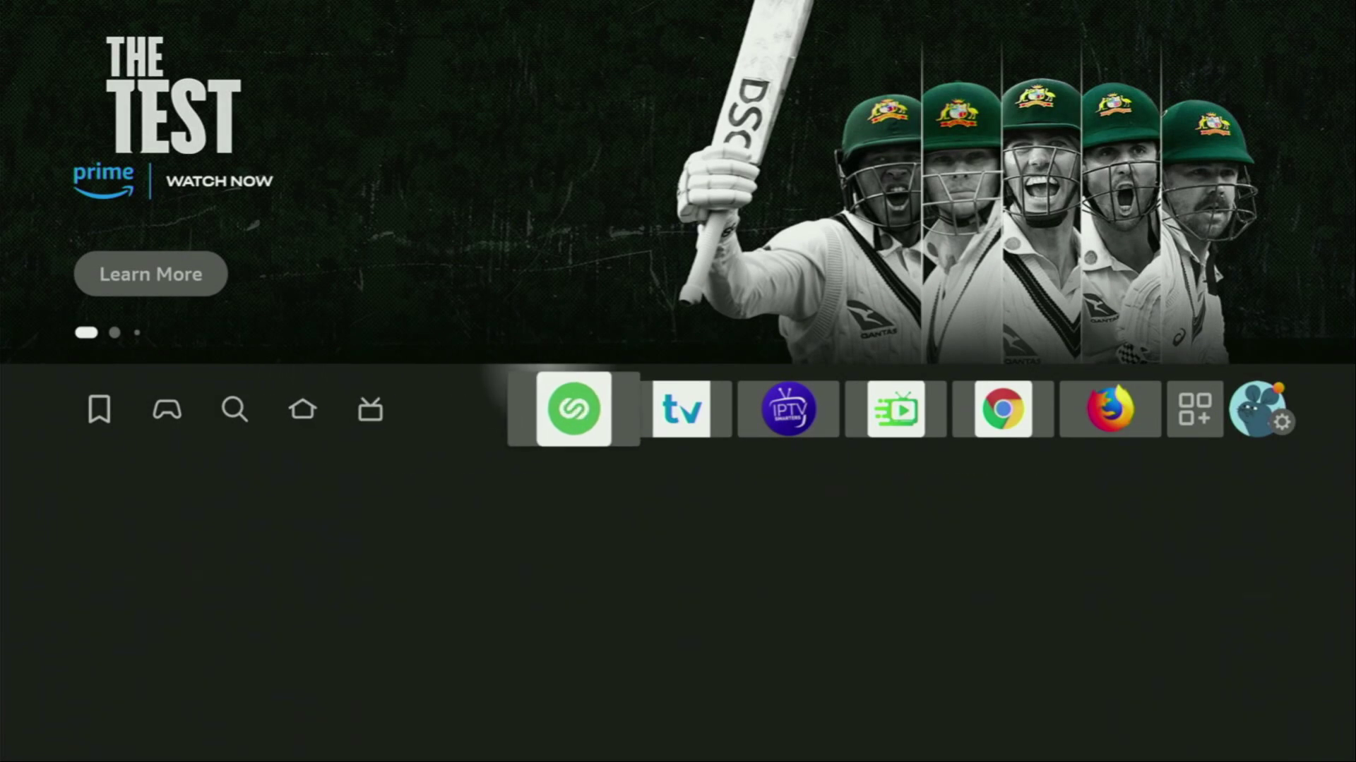
key("Right")
key("Right")
key("Right")
key("Right")
key("Right")
key("Right")
key("Right")
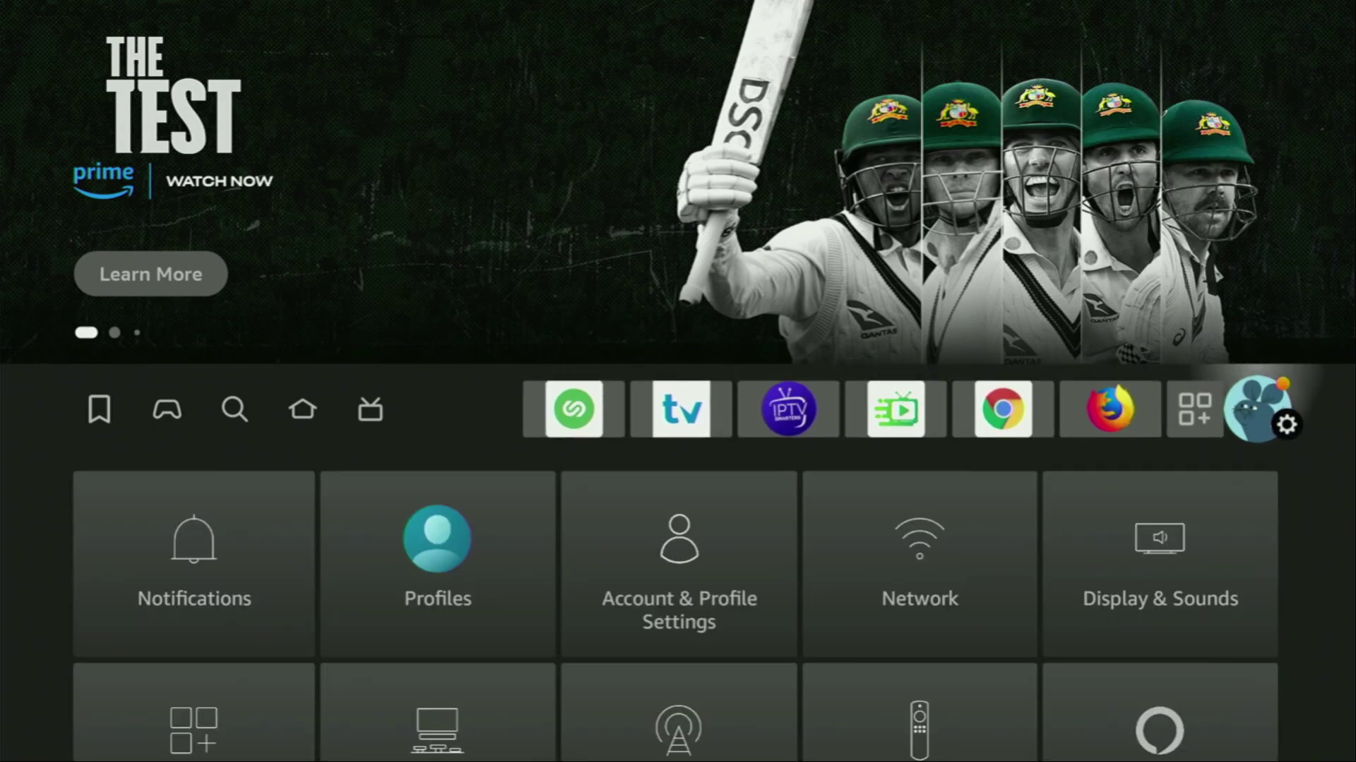
- Open the list of apps for Install unknown apps in the Developer options of My Fire TV
key("Down")
key("Down")
key("Down")
key("Right")
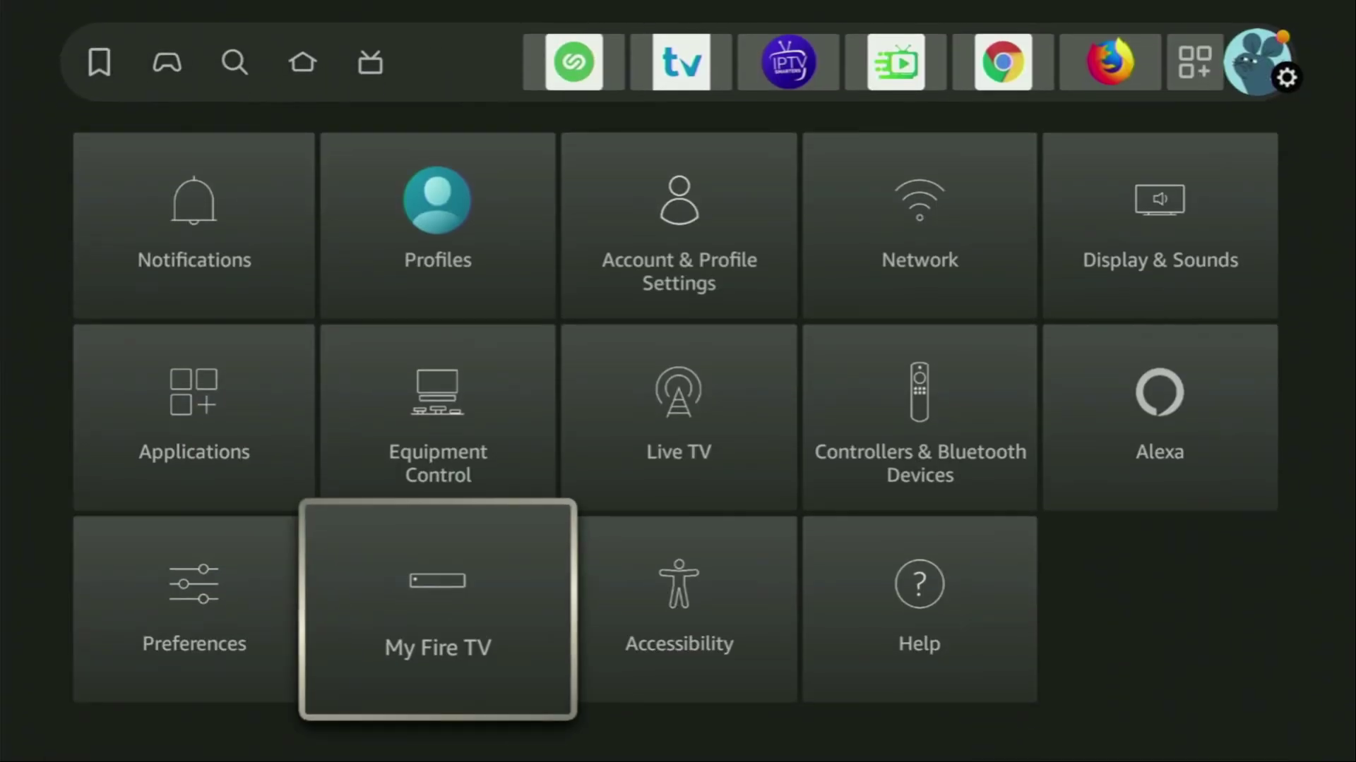
key("Return")
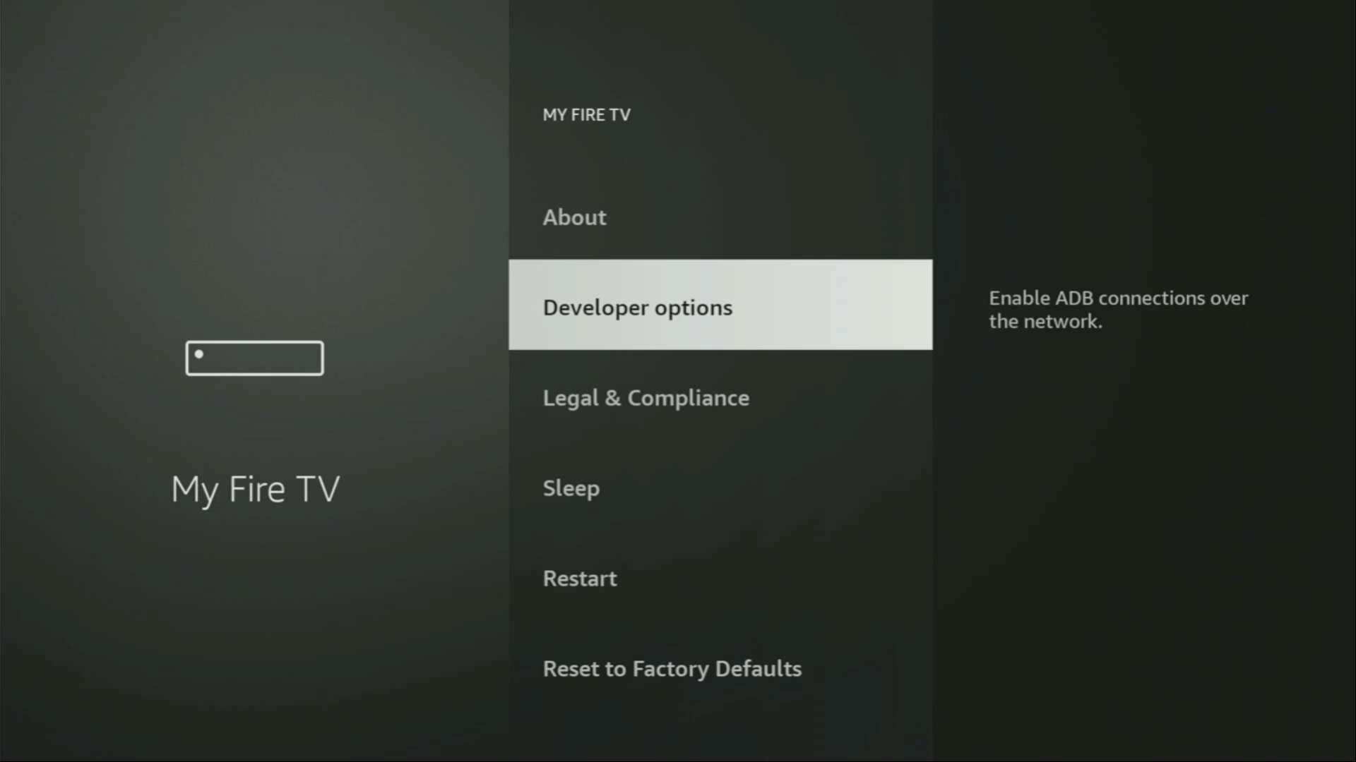
key("Return")
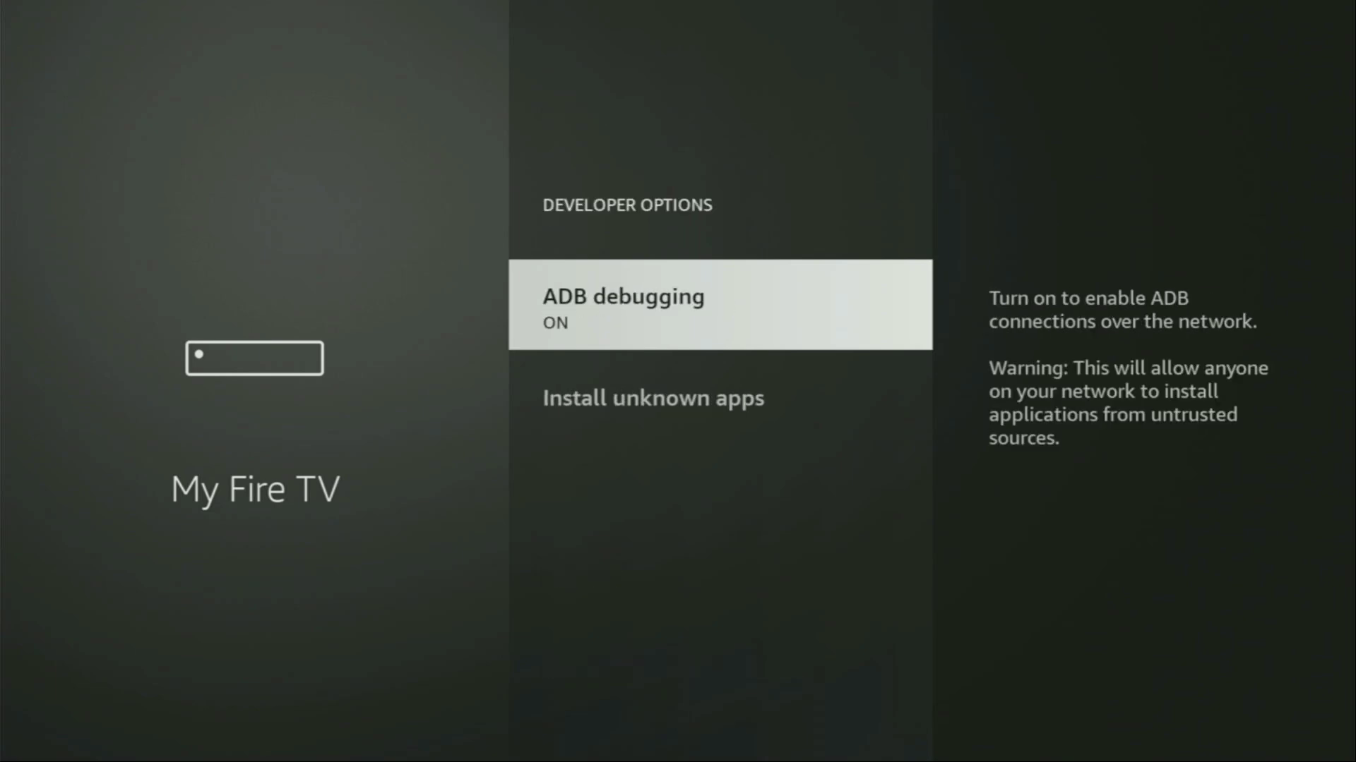
key("Down")
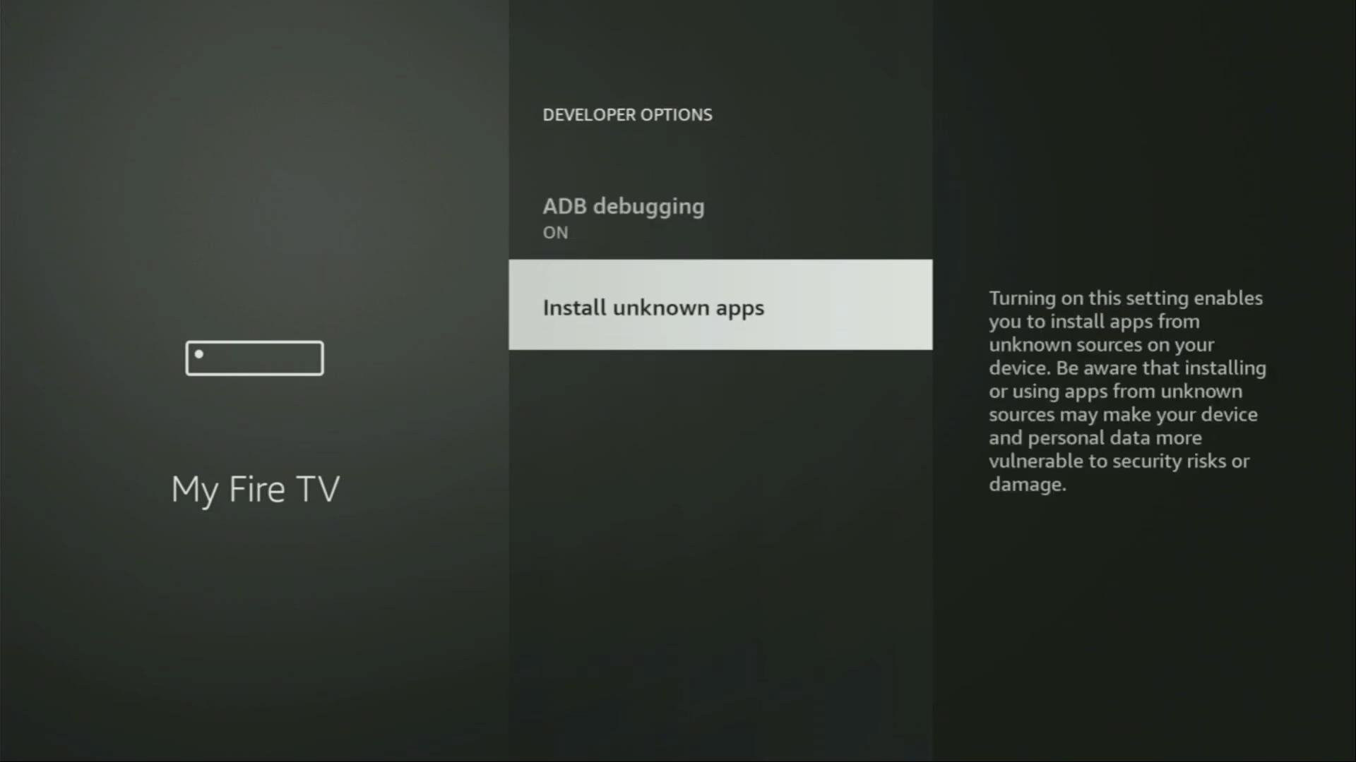
key("Return")
- Find AppLinked among the listed apps and turn on its permission to install unknown apps
key("Down")
key("Down")
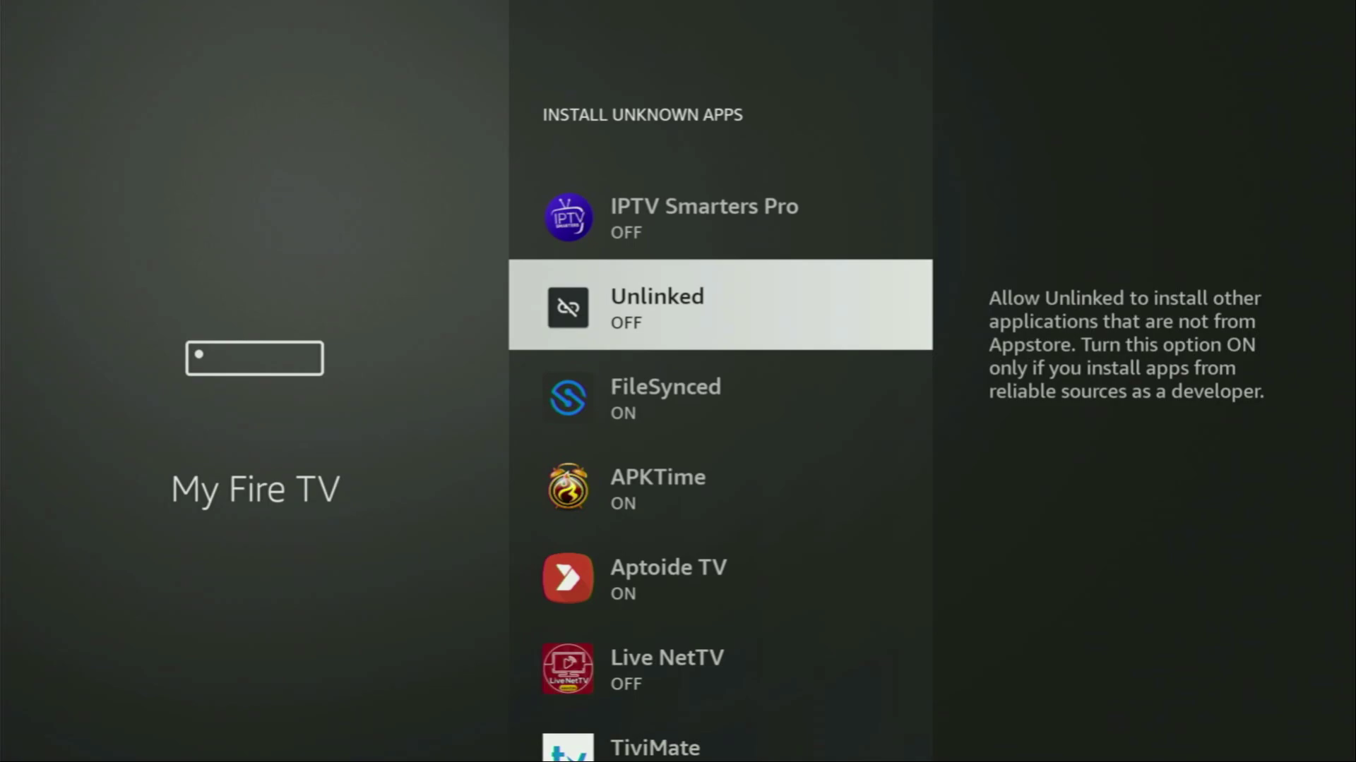
key("Down")
key("Down")
key("Down")
key("Down")
key("Down")
key("Down")
key("Down")
key("Down")
key("Down")
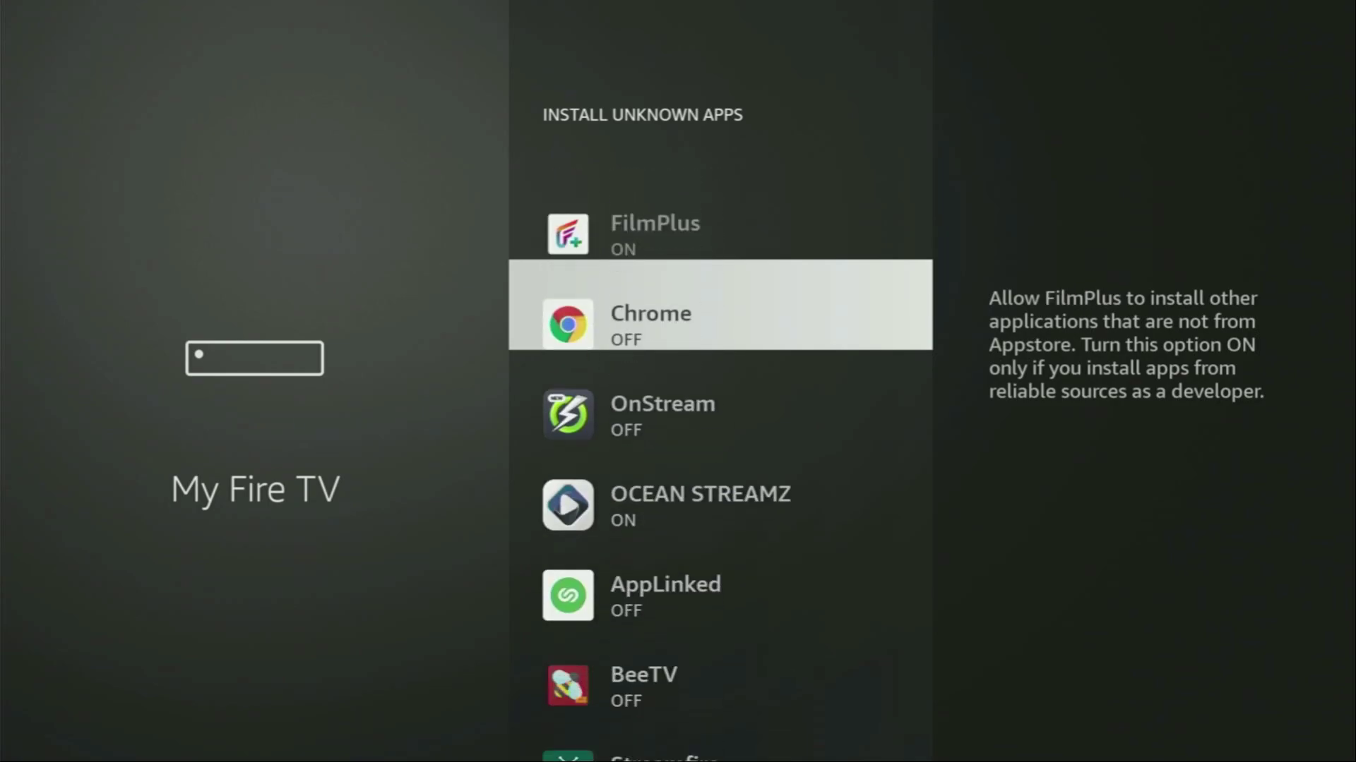
key("Down")
key("Return")
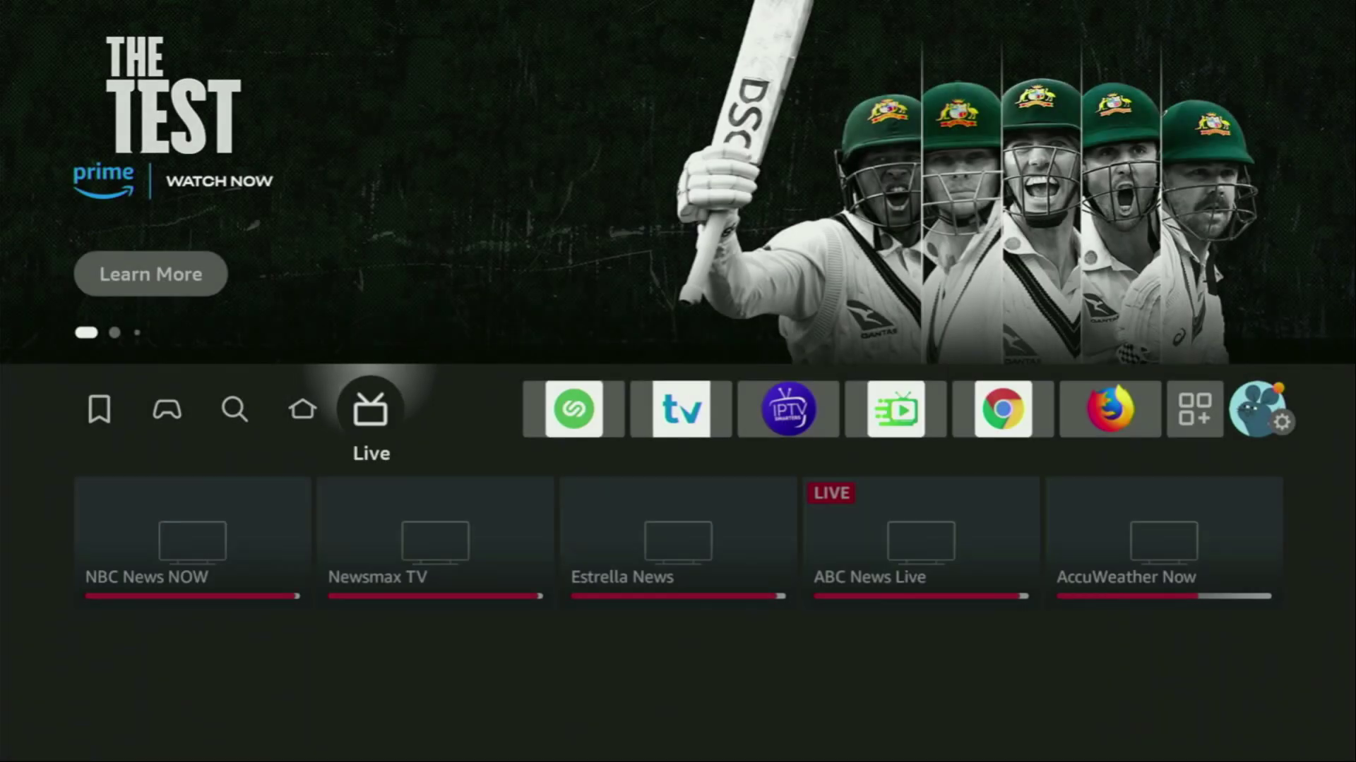
- Launch AppLinked from the app shortcuts on the Fire TV home screen and dismiss its version 2.0.2 announcement
key("Right")
key("Right")
key("Right")
key("Right")
key("Right")
key("Right")
key("Left")
key("Left")
key("Left")
key("Left")
key("Left")
key("Left")
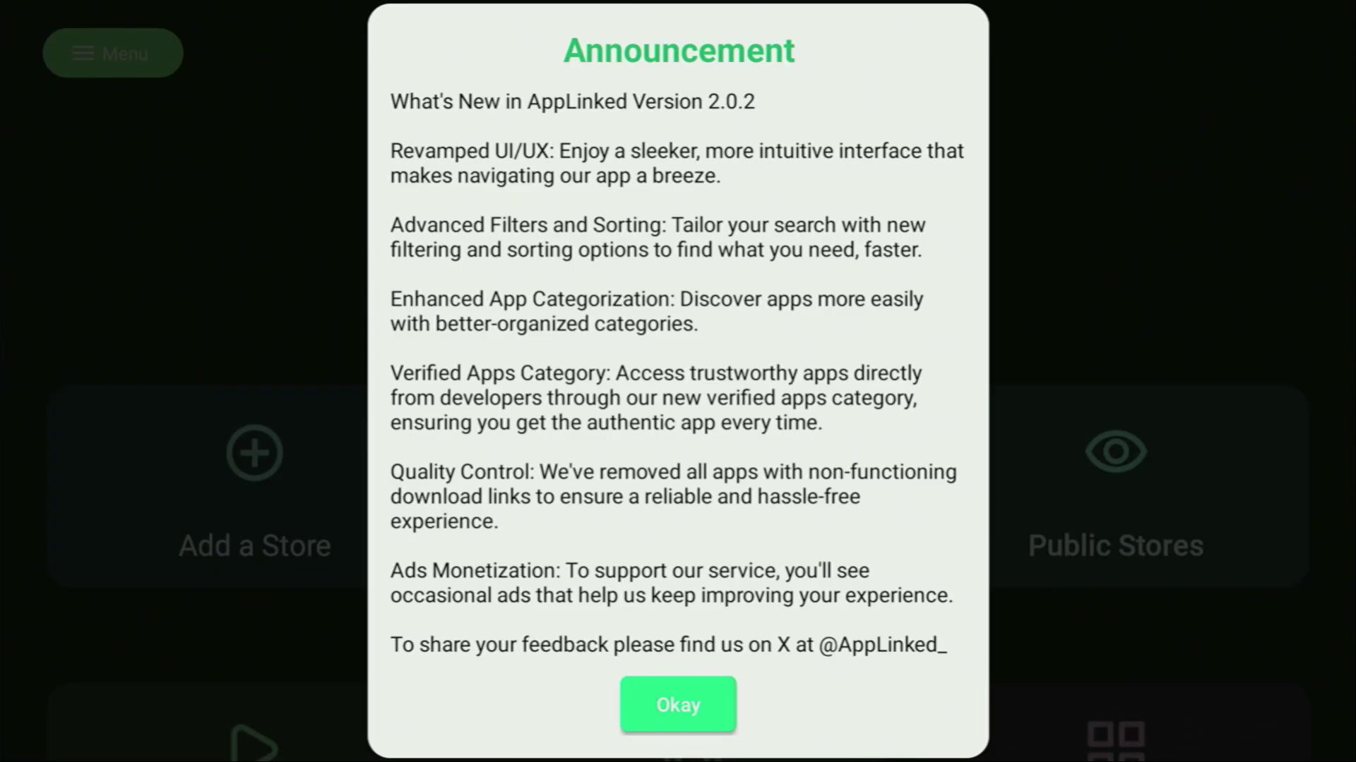
key("Return")
- Look over the AppLinked app categories, from Live Streaming, Movies & TV Shows and Games to Utilities, Sports and Verified Apps
key("Down")
key("Down")
key("Down")
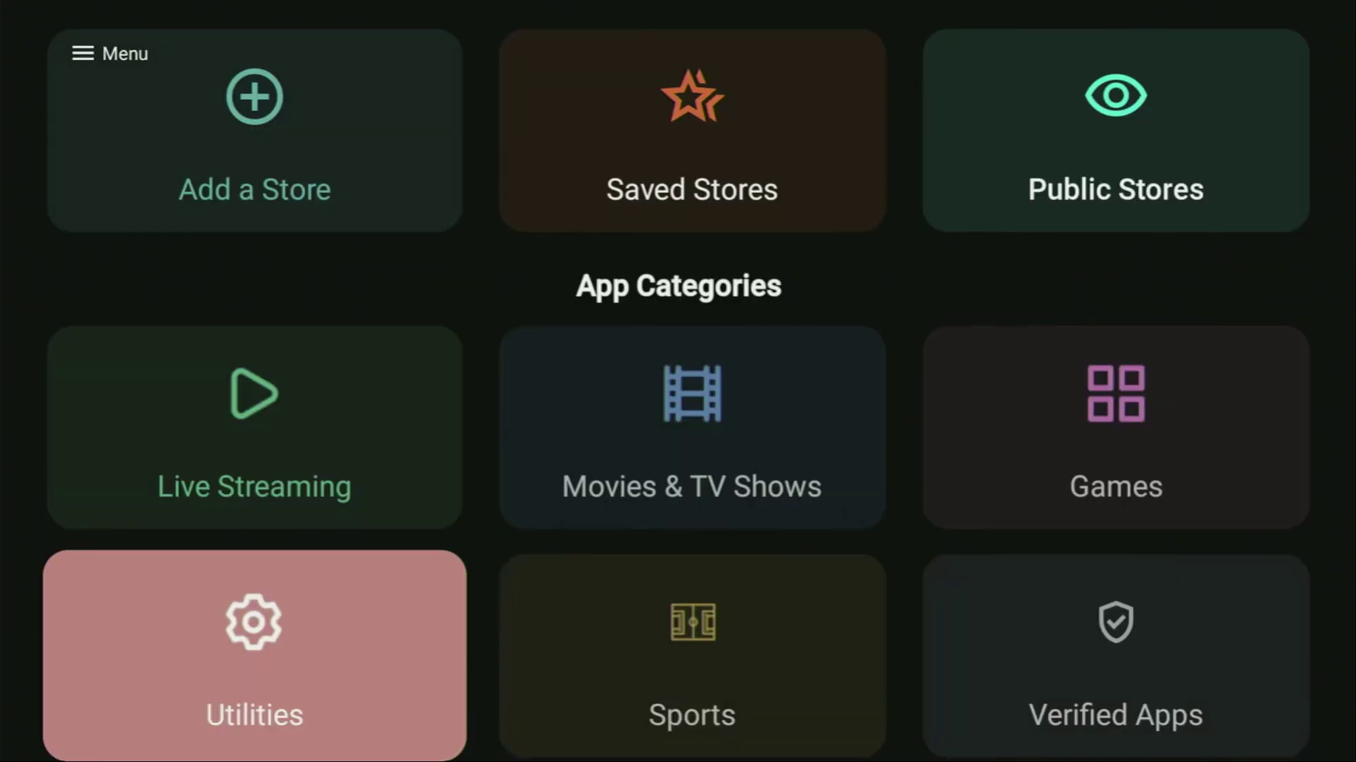
key("Up")
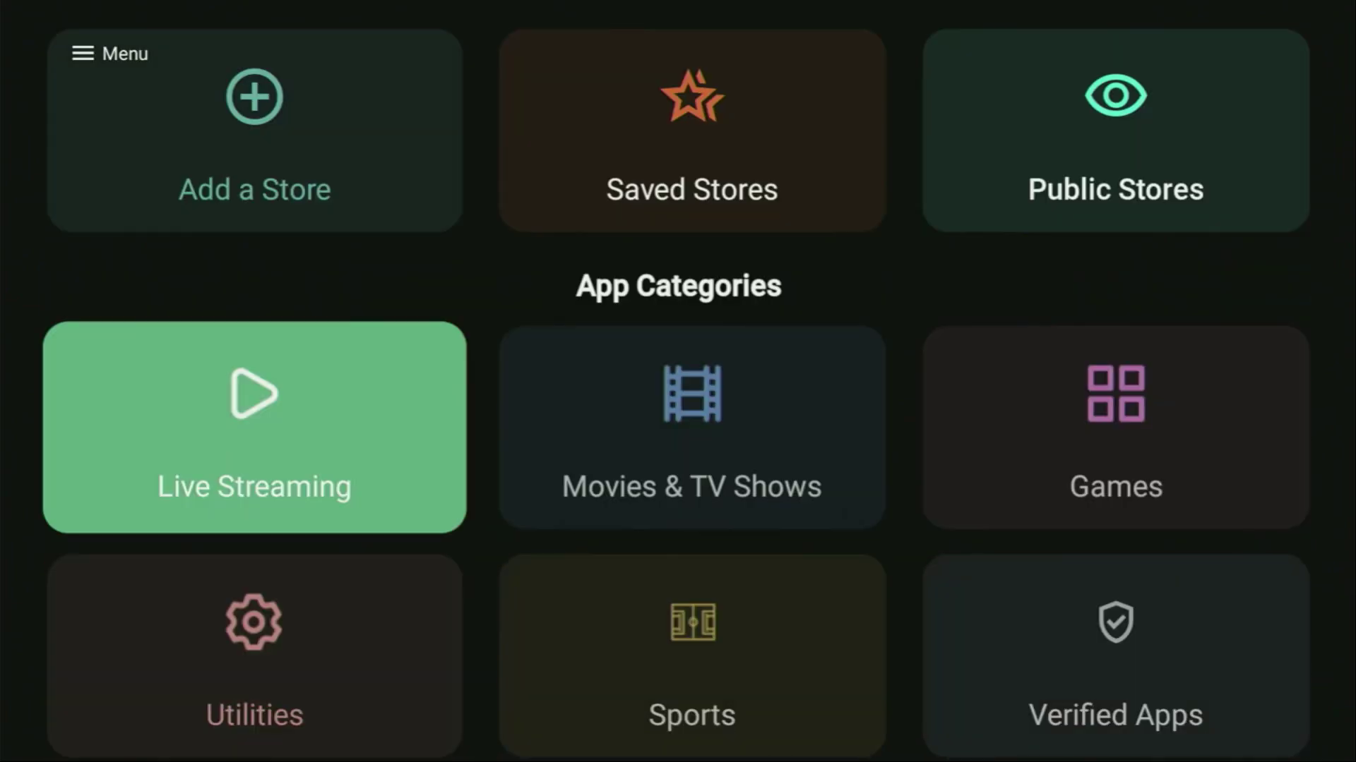
key("Right")
key("Left")
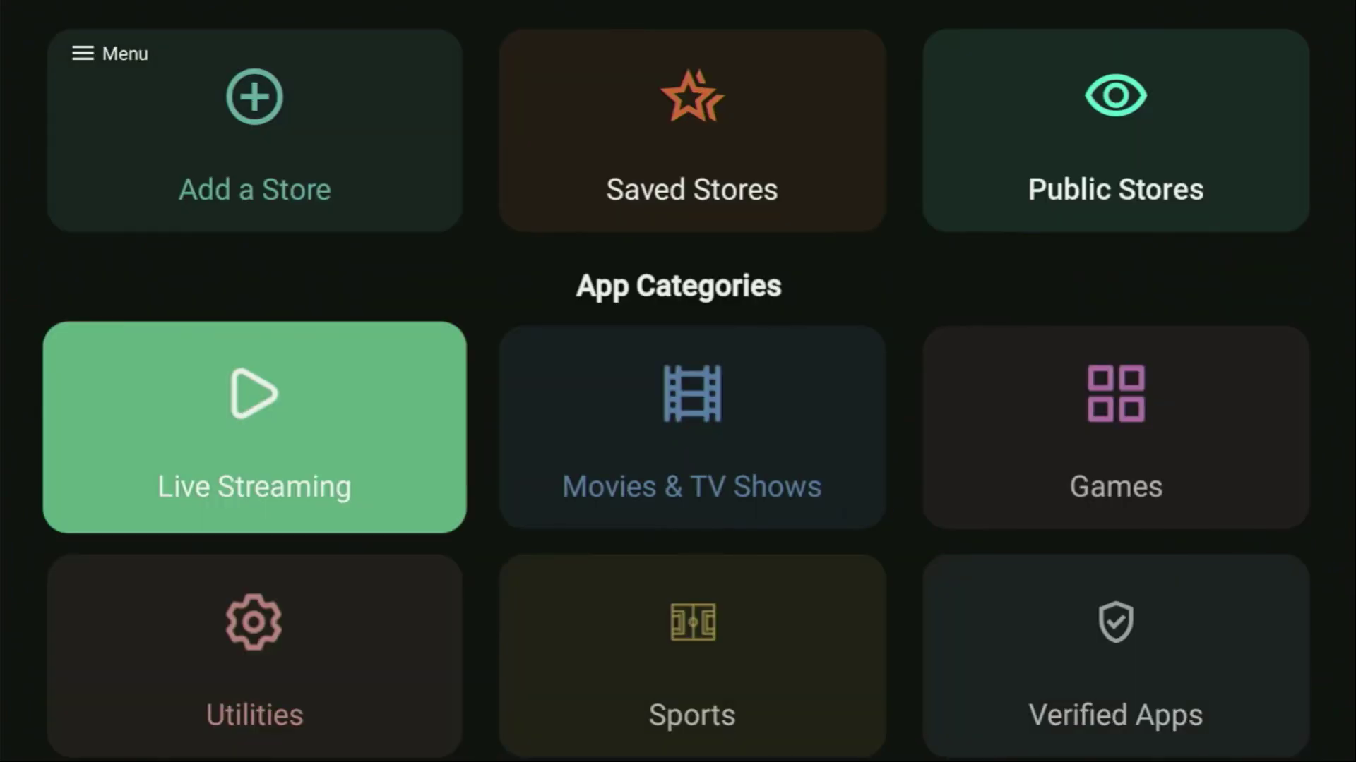
key("Right")
key("Right")
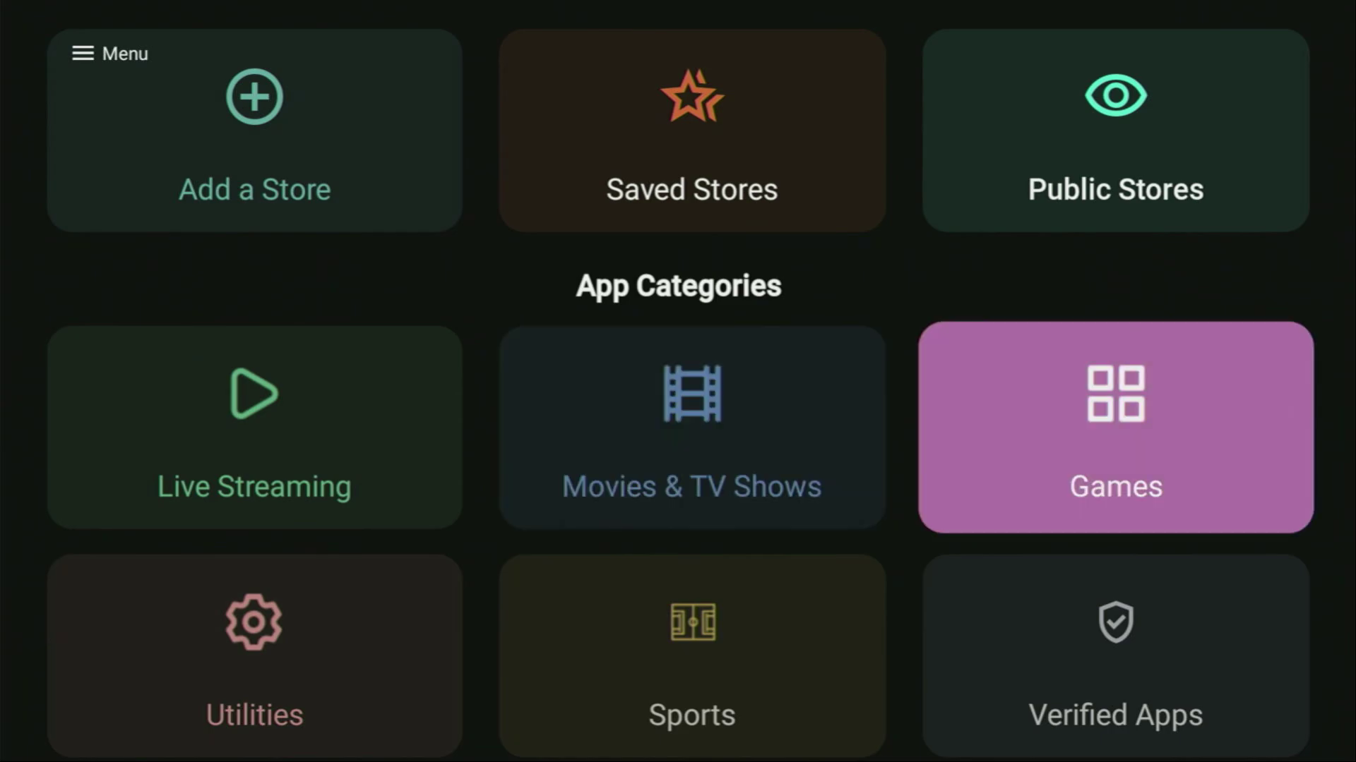
key("Down")
key("Left")
key("Left")
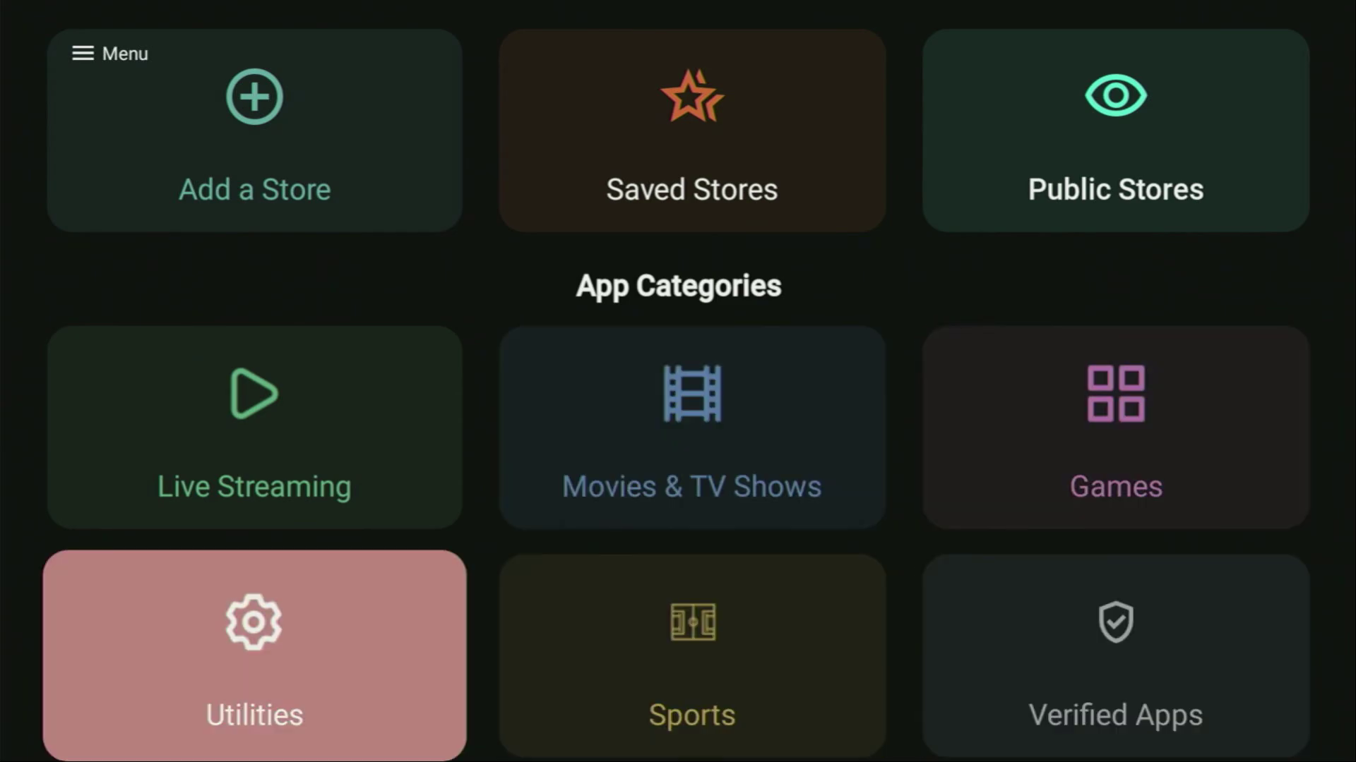
key("Right")
key("Right")
- Look over the Public Stores, Saved Stores and Add a Store options above the app categories
key("Up")
key("Up")
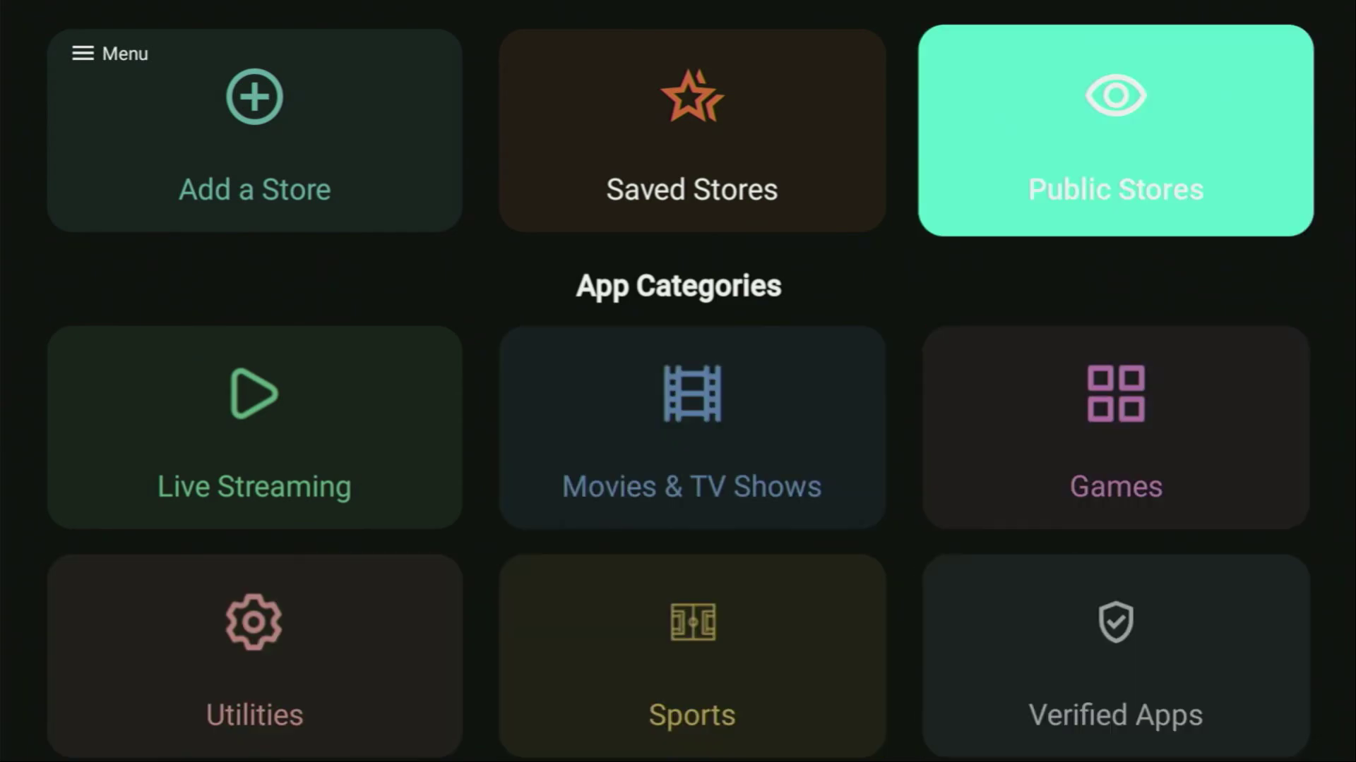
key("Left")
key("Left")
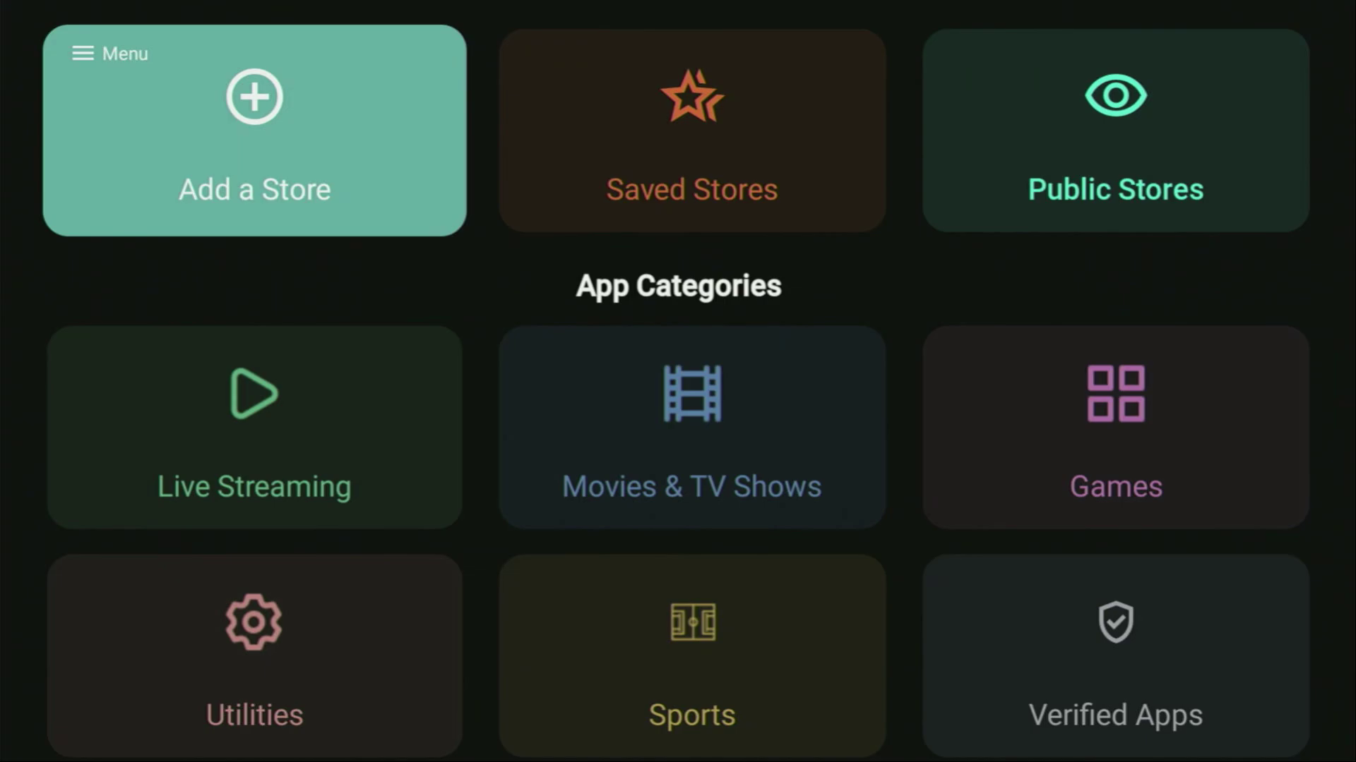
key("Down")
key("Up")
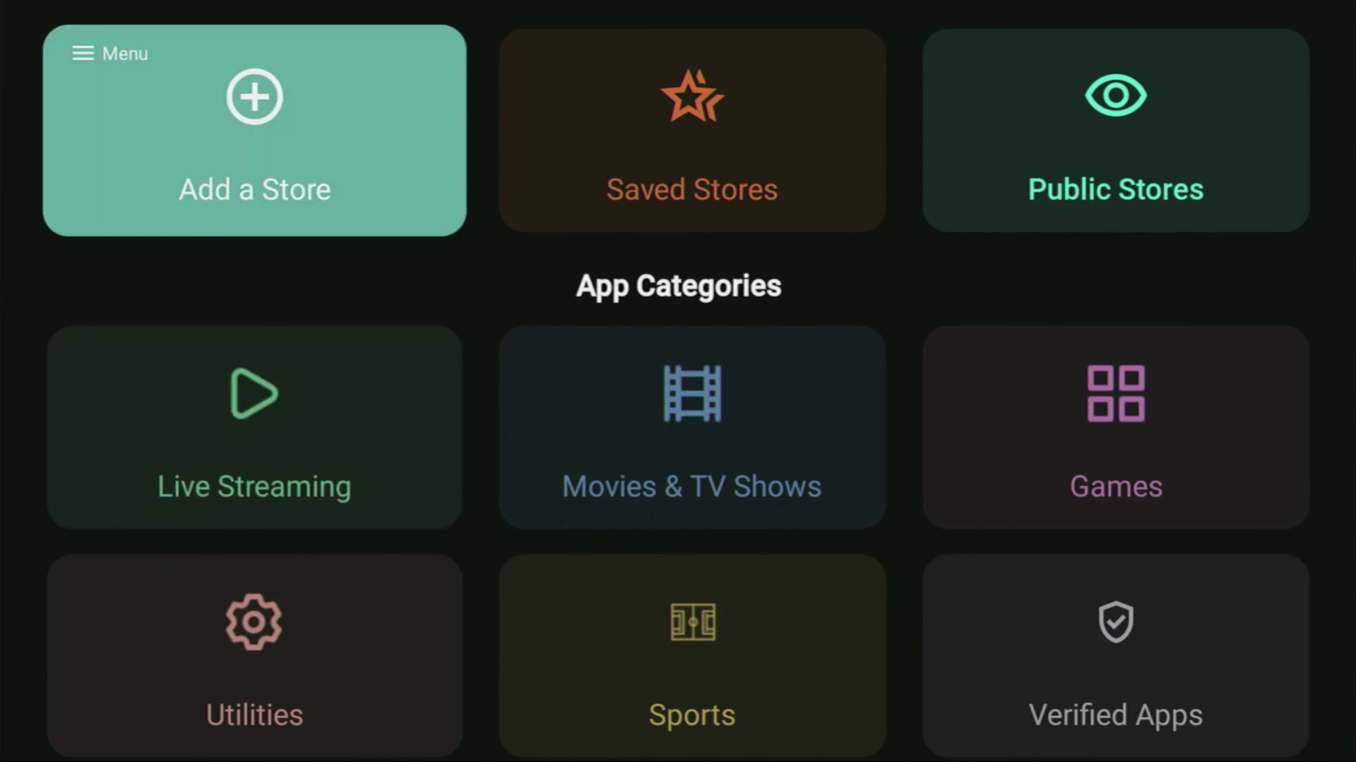